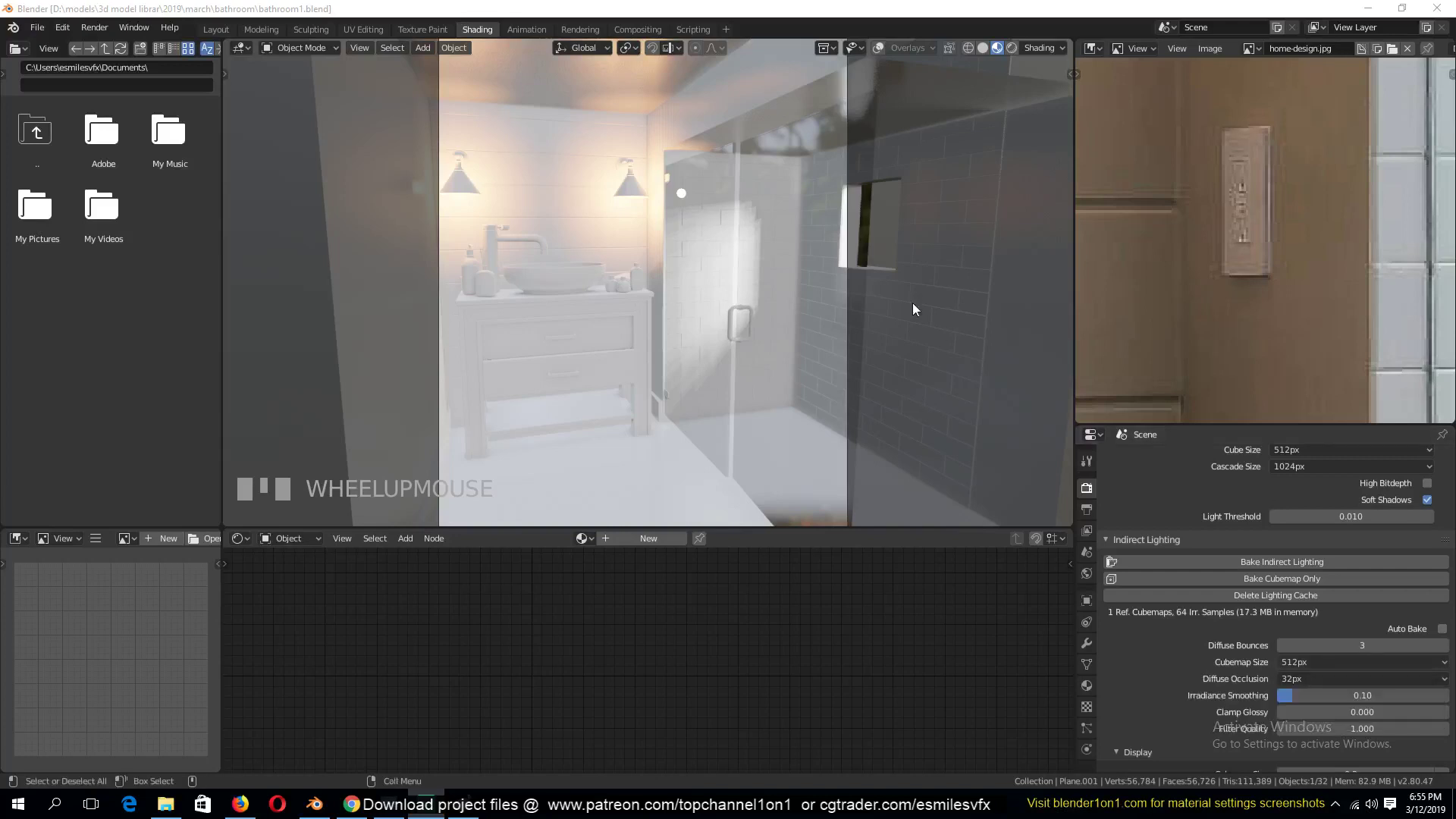
# Examine the vanity wall of the bathroom scene from the front alongside the wall switch in the reference photo.
pyautogui.scroll(-4, 793, 234)
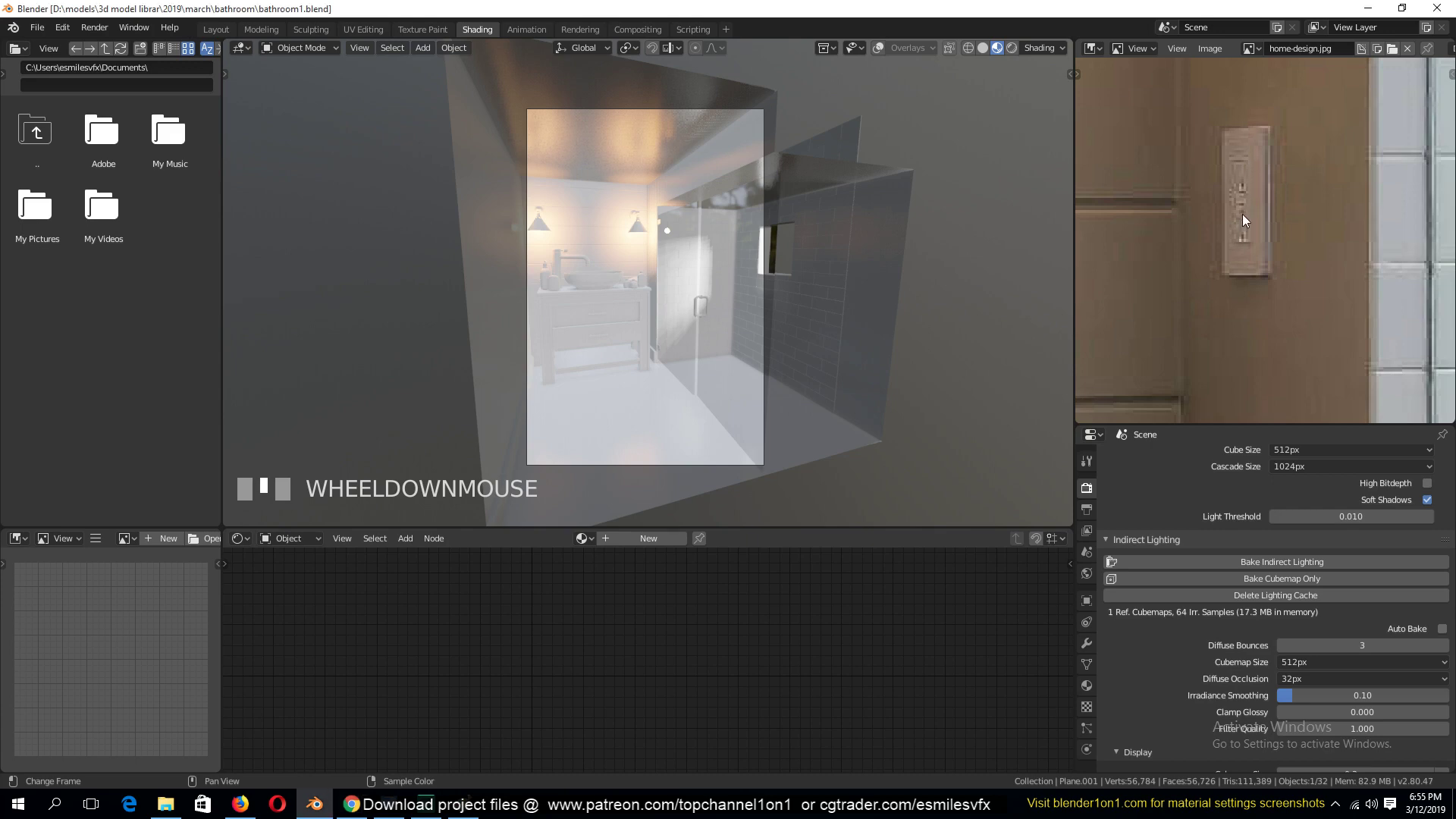
pyautogui.scroll(5, 596, 311)
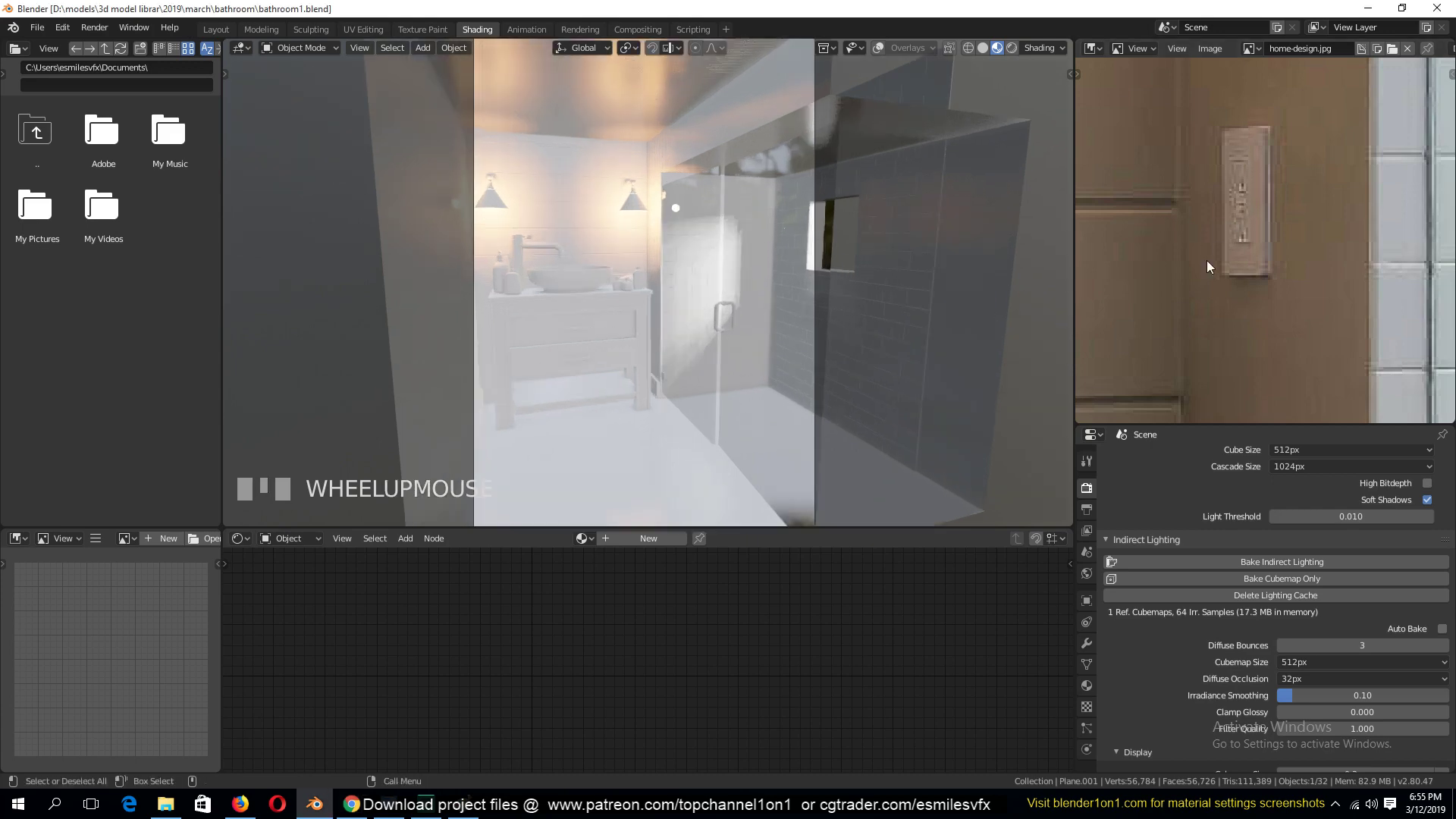
pyautogui.scroll(1, 1254, 219)
pyautogui.scroll(2, 758, 280)
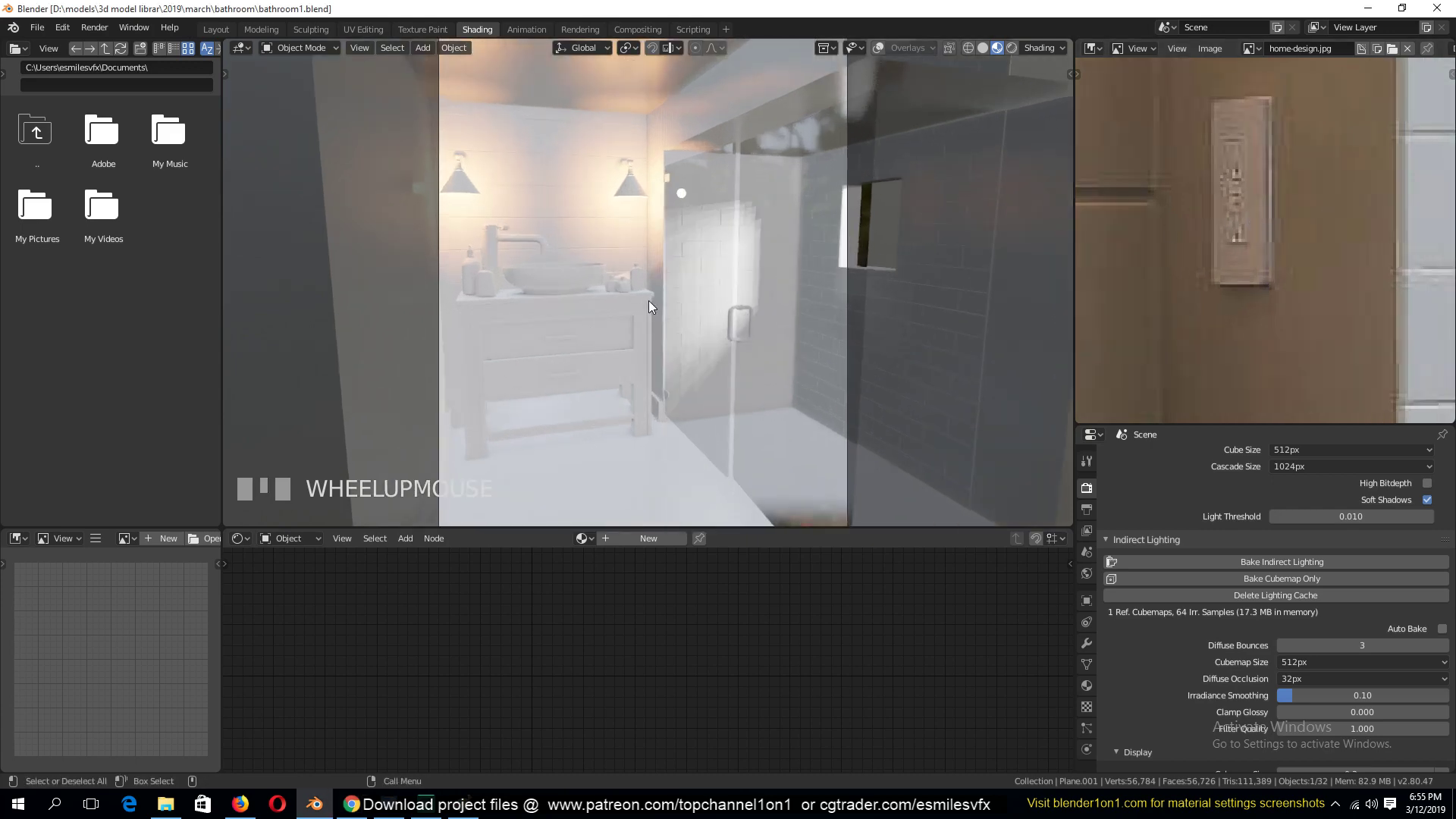
pyautogui.click(645, 326)
pyautogui.press('KP_1')
pyautogui.scroll(-3, 645, 325)
pyautogui.keyDown('shift'); pyautogui.moveTo(644, 326); pyautogui.dragTo(626, 317, button='middle'); pyautogui.keyUp('shift')
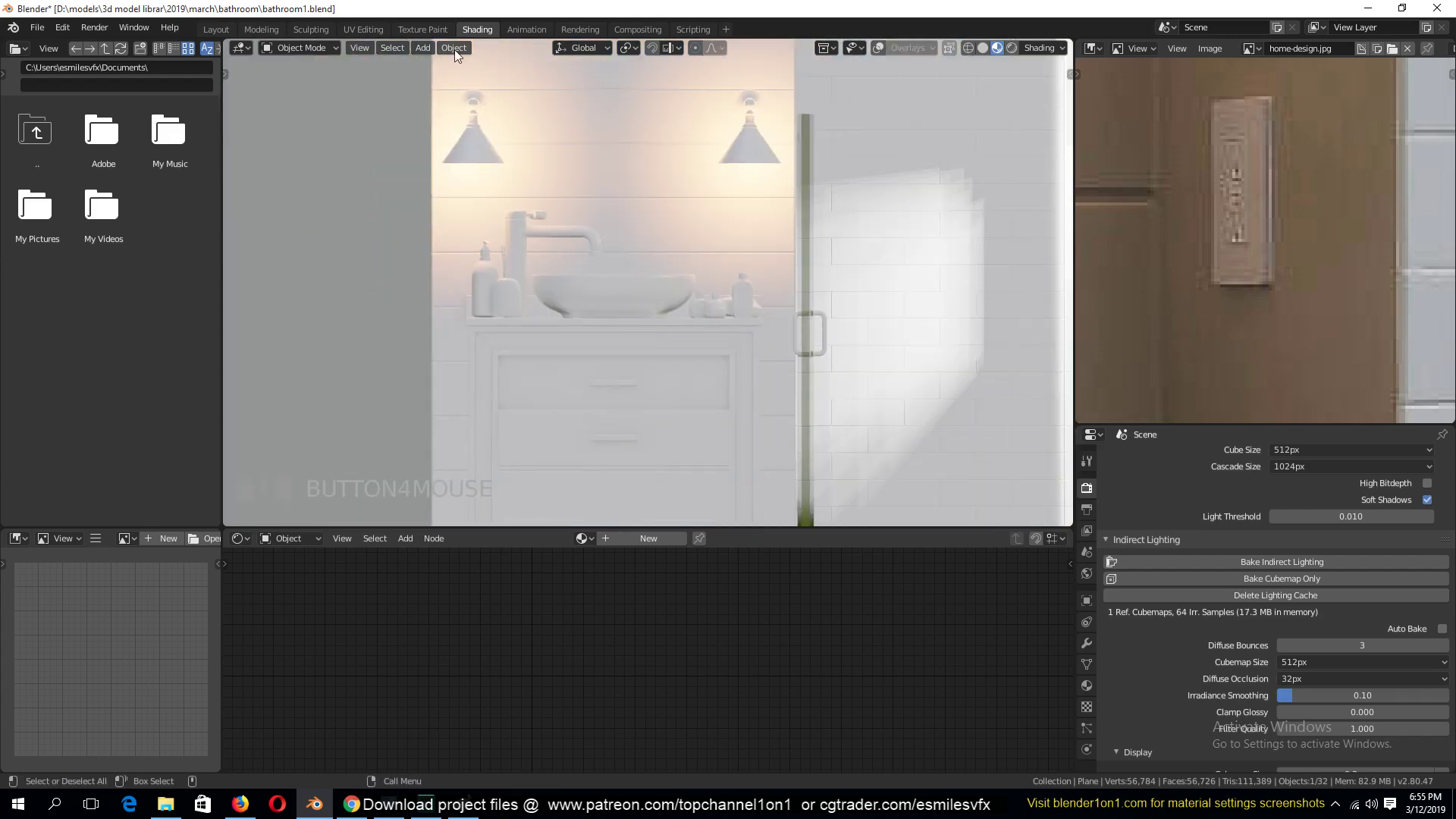
# Set up a front view in the Layout workspace with the reference photo framed on the wall switch.
pyautogui.click(224, 30)
pyautogui.scroll(2, 511, 375)
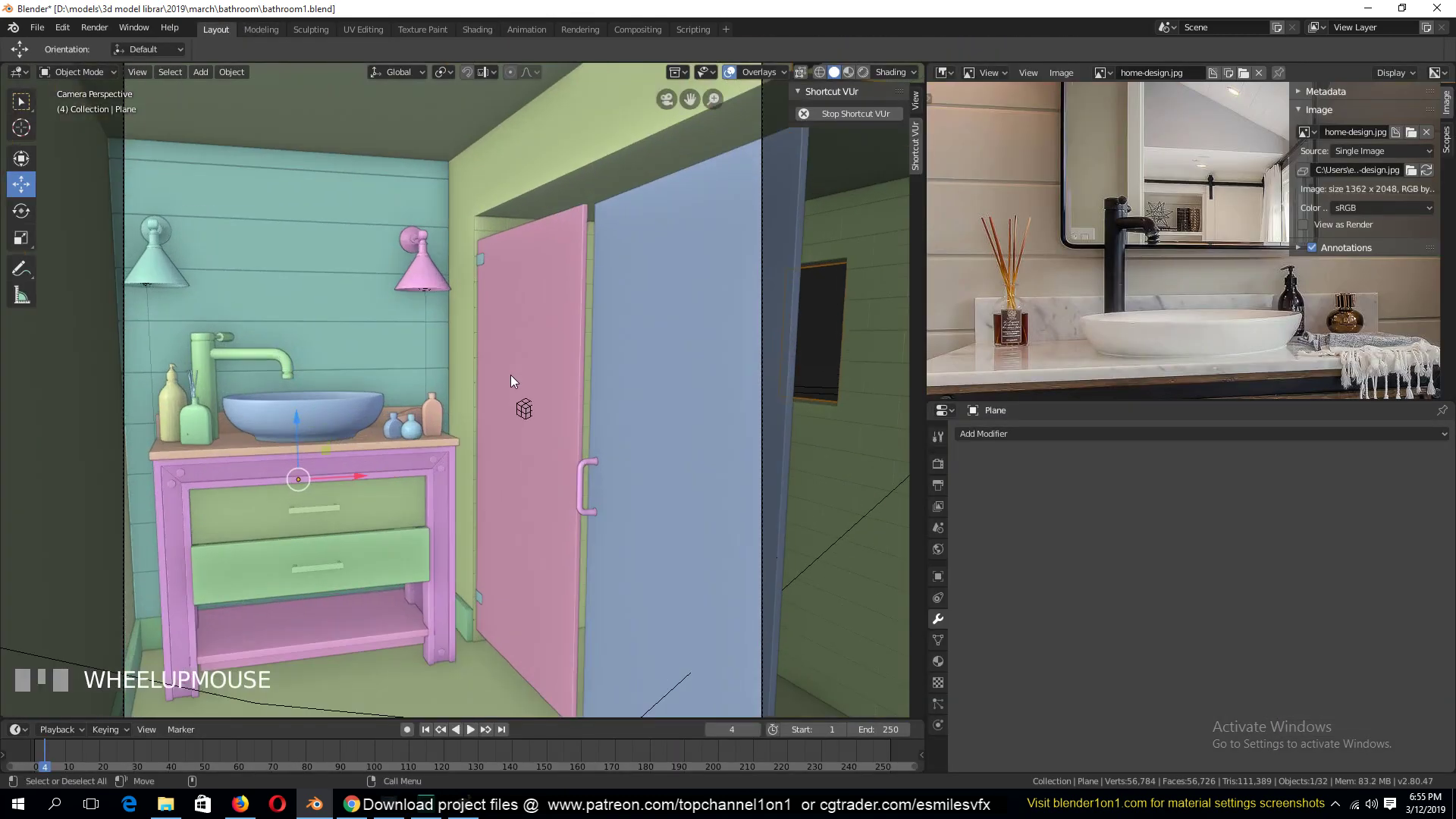
pyautogui.scroll(-4, 511, 375)
pyautogui.press('KP_1')
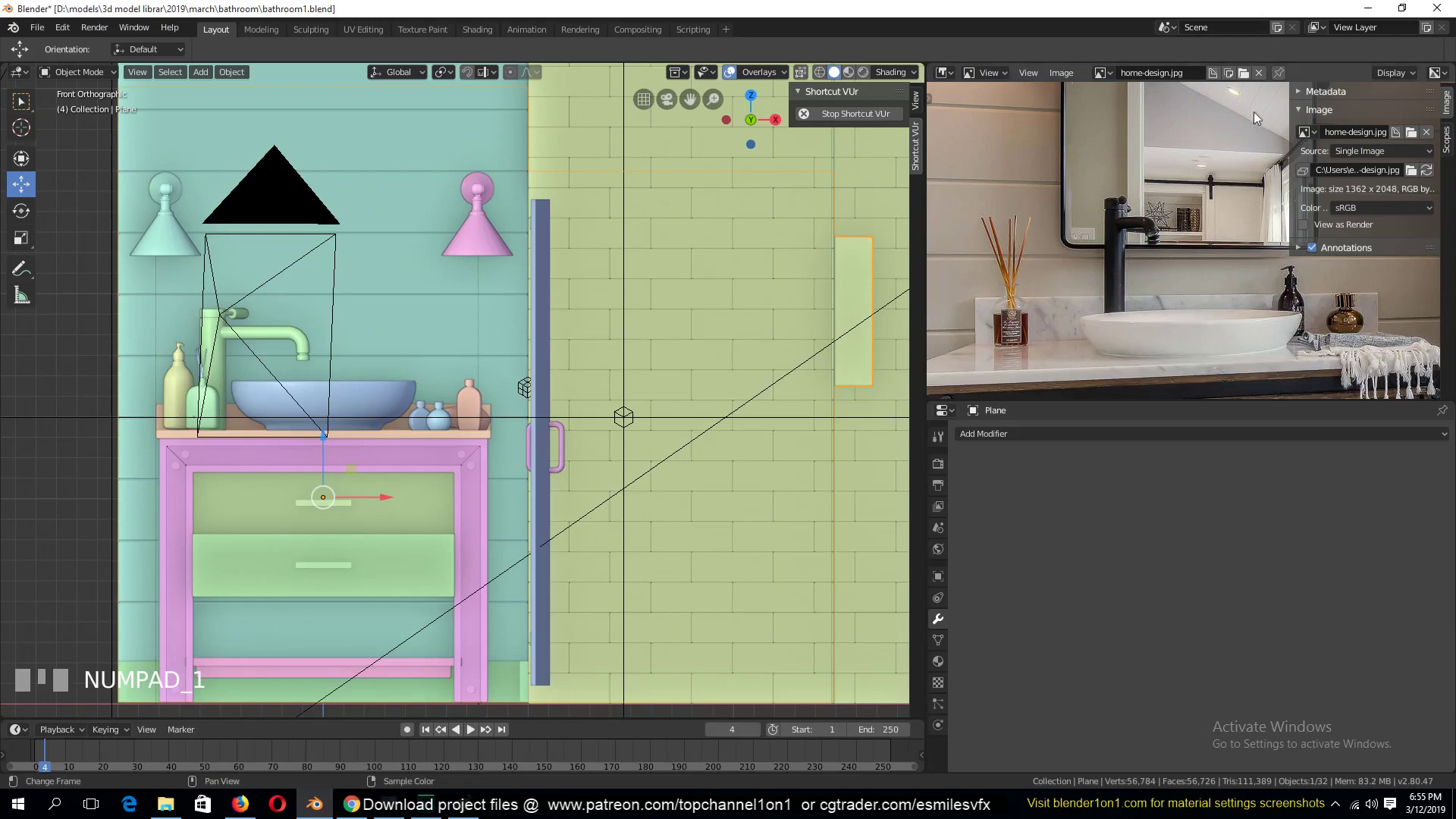
pyautogui.moveTo(1247, 223); pyautogui.dragTo(980, 339, button='middle')
pyautogui.moveTo(1176, 385); pyautogui.dragTo(1090, 228, button='middle')
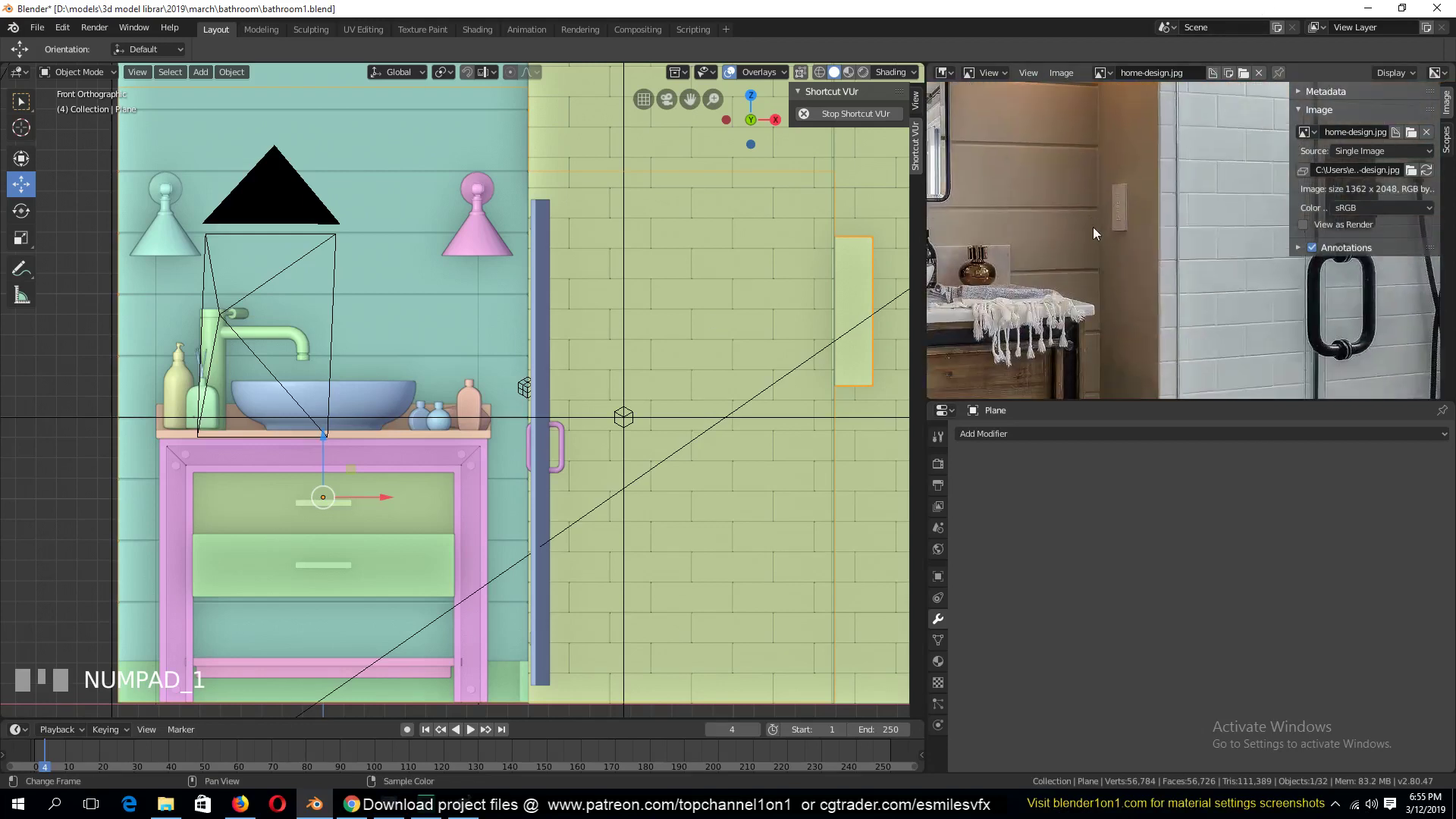
pyautogui.keyDown('shift'); pyautogui.moveTo(592, 328); pyautogui.dragTo(798, 286, button='middle'); pyautogui.keyUp('shift')
pyautogui.scroll(3, 1089, 208)
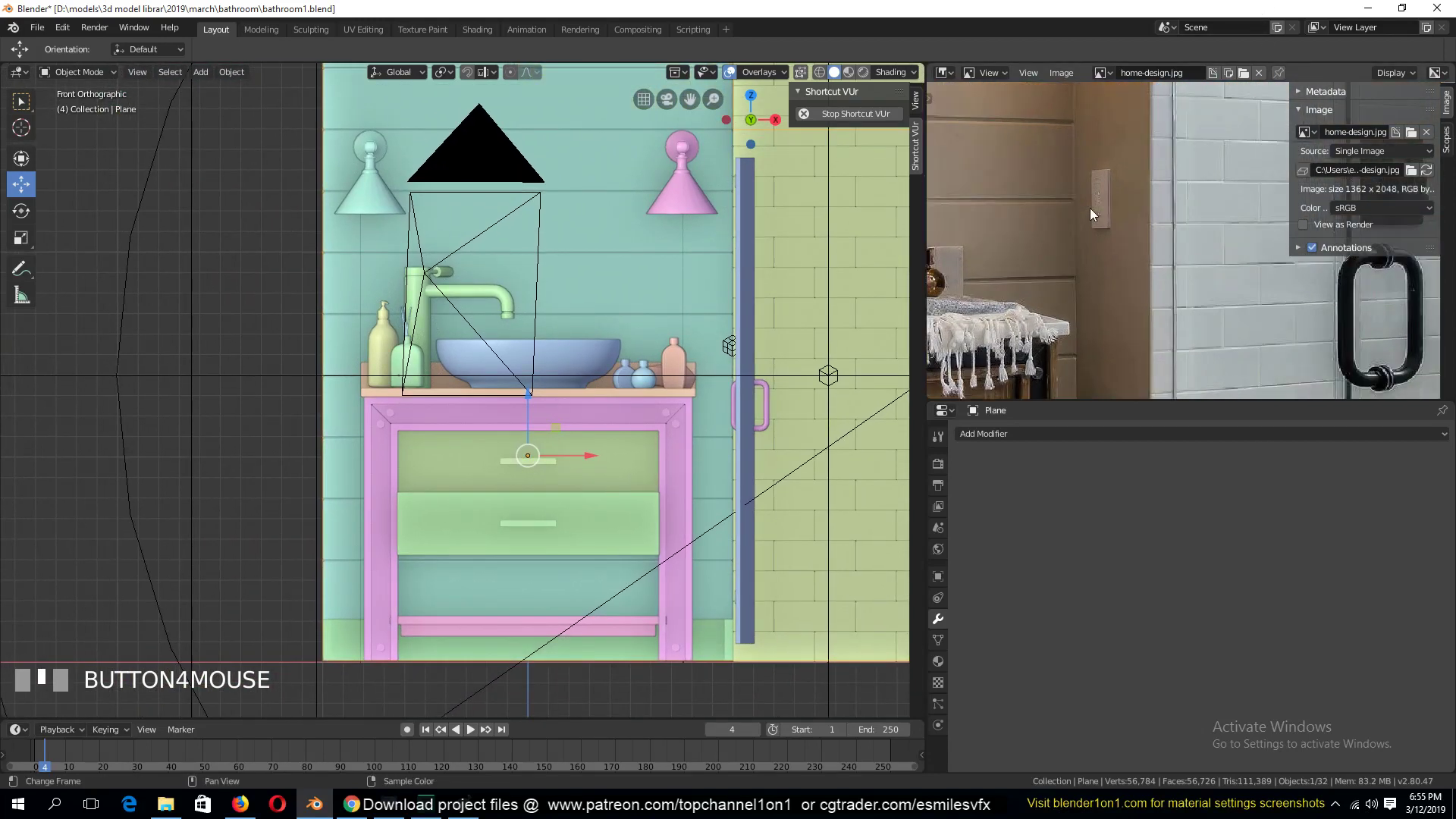
pyautogui.keyDown('shift'); pyautogui.moveTo(367, 324); pyautogui.dragTo(570, 303, button='middle'); pyautogui.keyUp('shift')
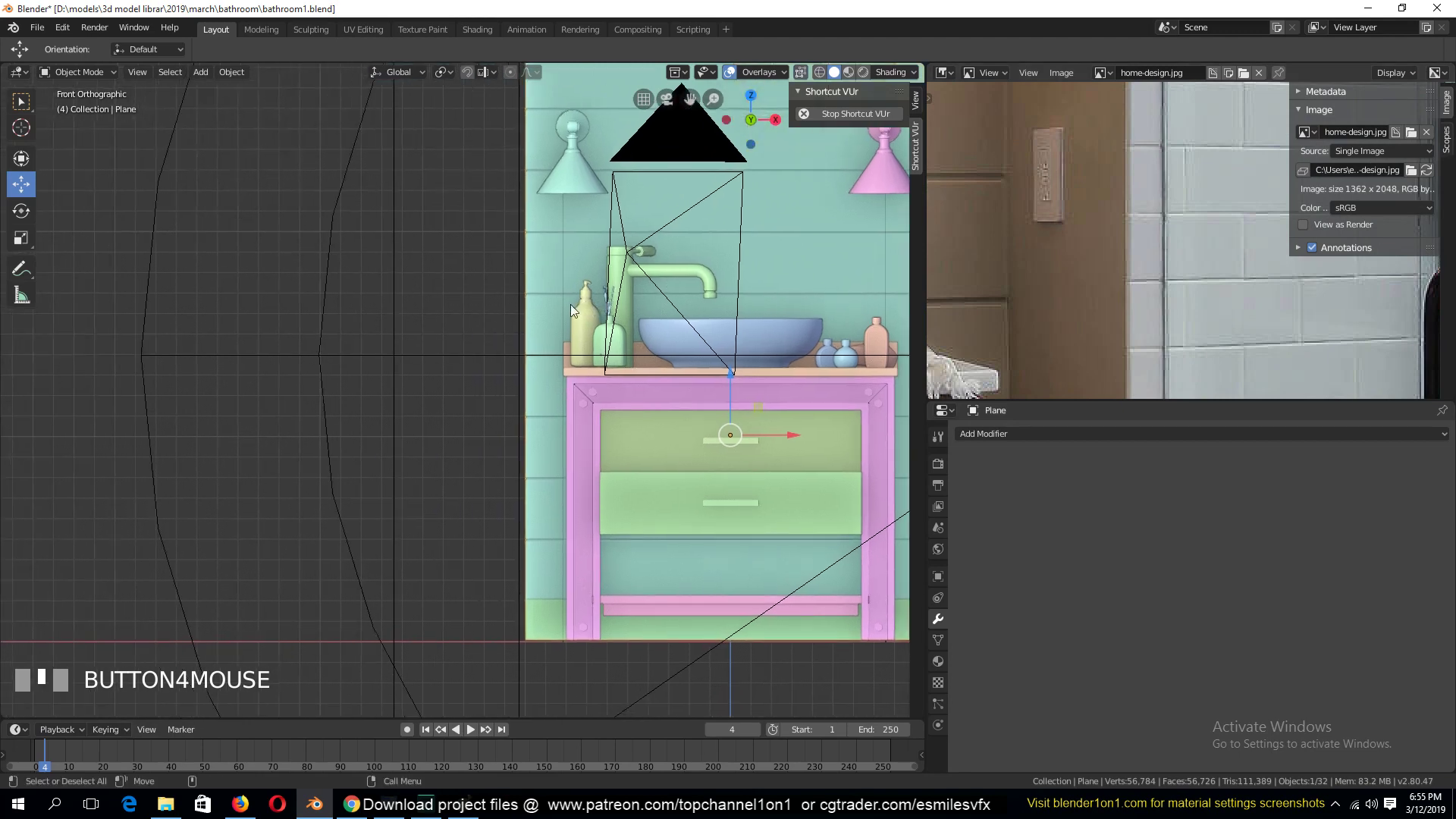
pyautogui.hotkey('shift', 'a')
pyautogui.moveTo(179, 240)
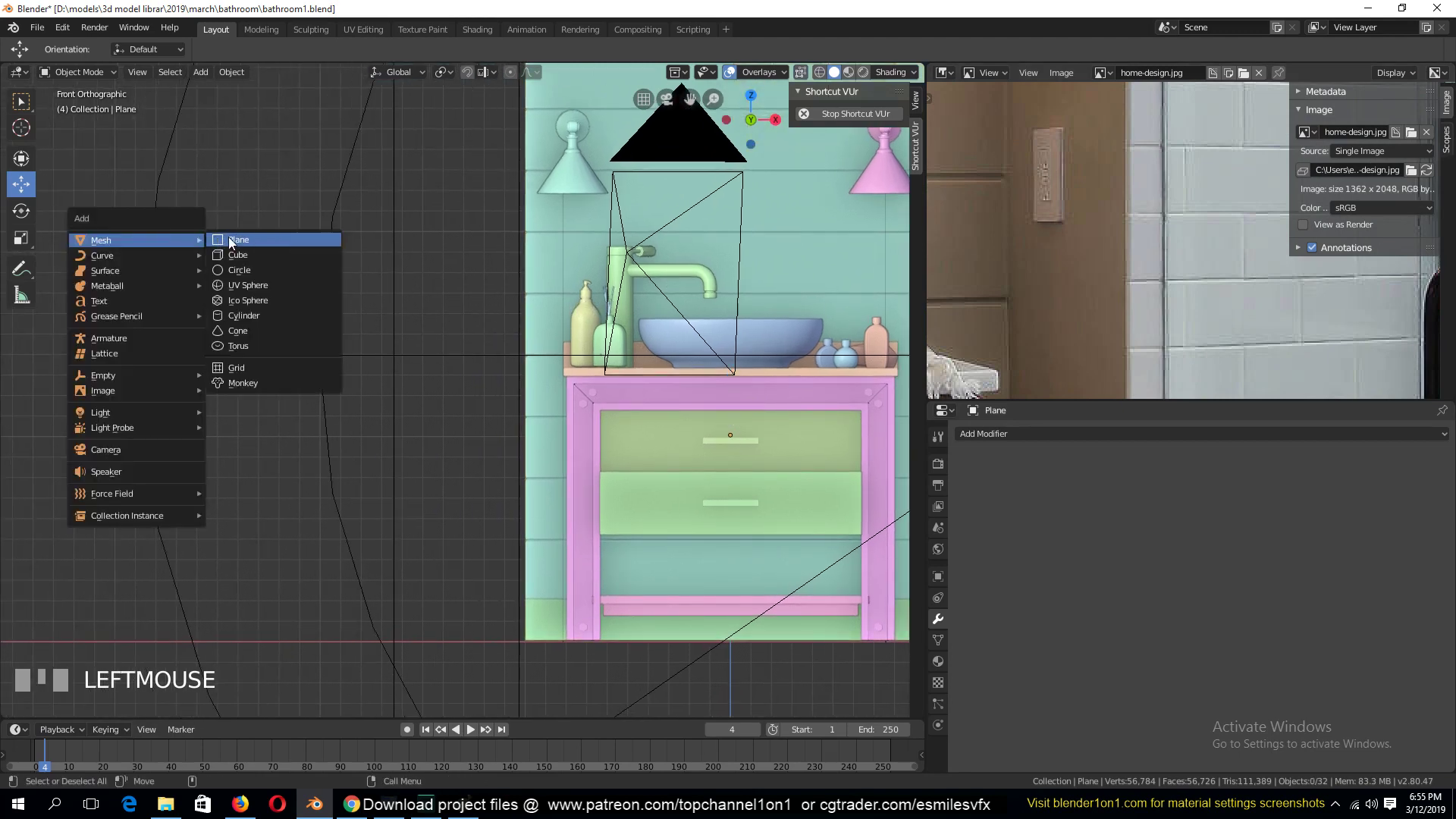
pyautogui.click(229, 237)
pyautogui.press('Delete')
# Place the 3D cursor in the empty space beside the vanity wall and add a plane there.
pyautogui.keyDown('shift'); pyautogui.rightClick(179, 278); pyautogui.keyUp('shift')
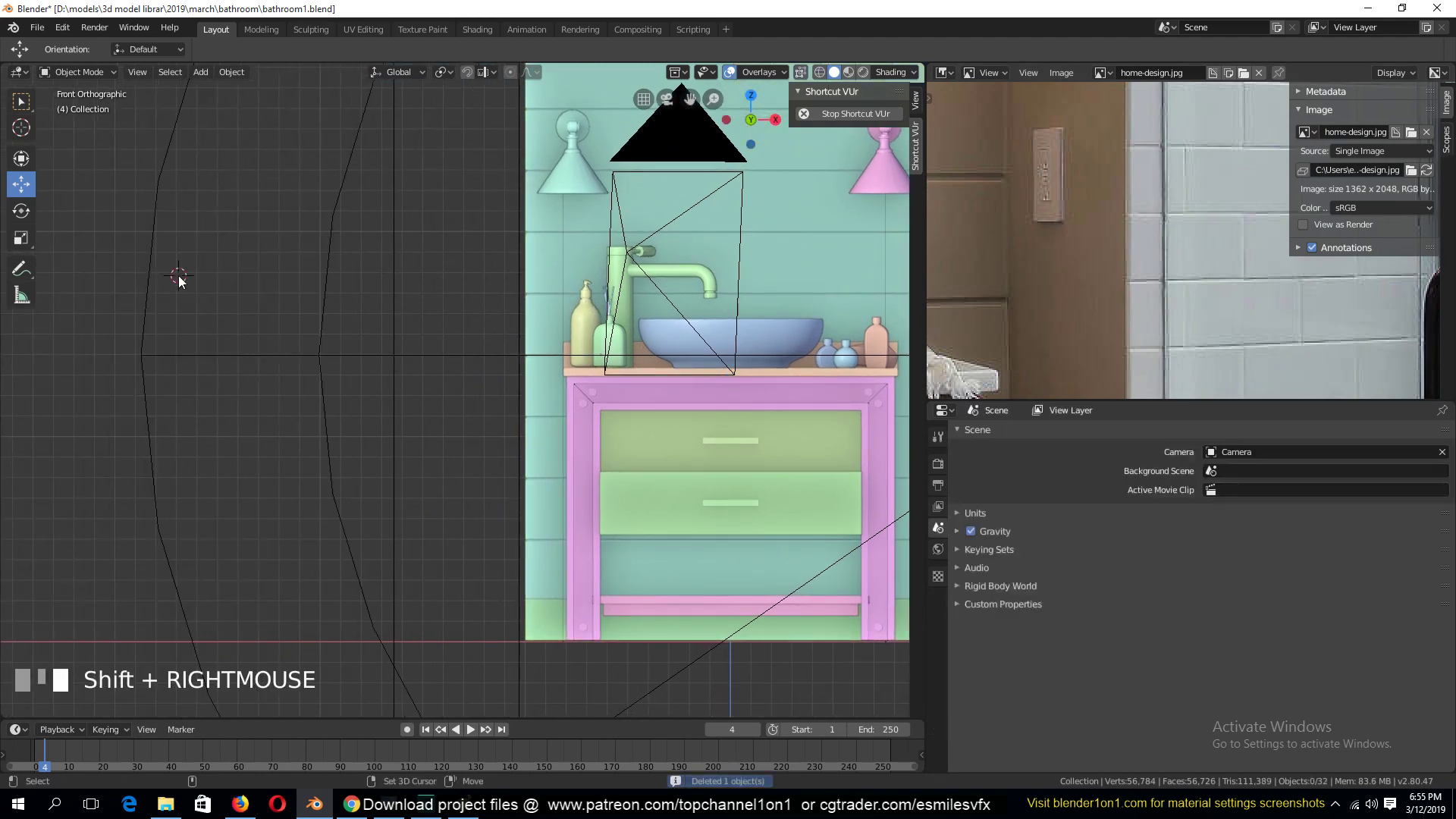
pyautogui.hotkey('shift', 'a')
pyautogui.moveTo(179, 281)
pyautogui.click(239, 275)
# Rotate the new plane 90 degrees about the X axis so it faces the front view.
pyautogui.press('r')
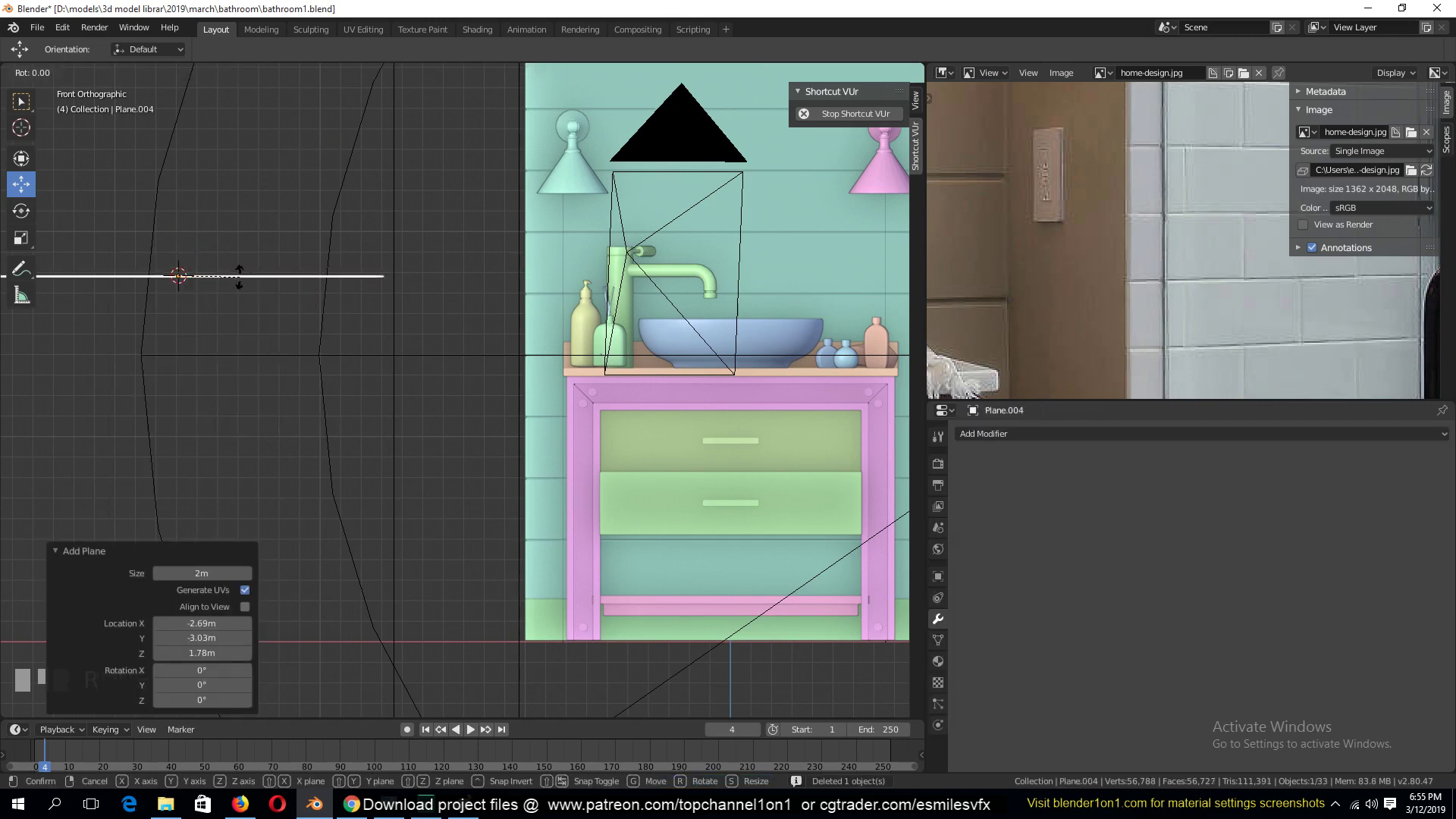
pyautogui.press('x')
pyautogui.press('9')
pyautogui.press('0')
pyautogui.press('Return')
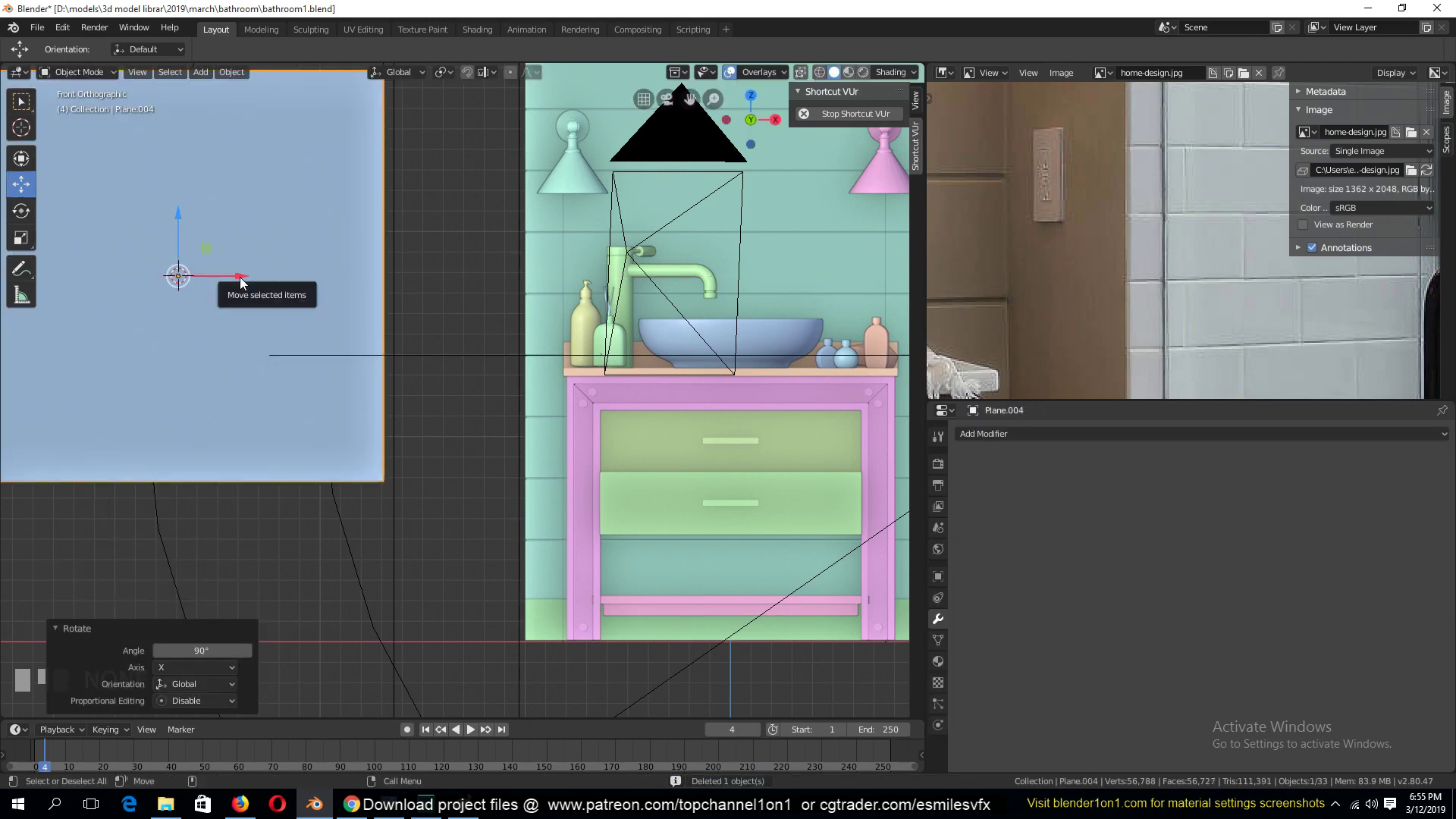
# Scale the plane to 0.6 along X and apply its rotation and scale.
pyautogui.press('KP_Decimal')
pyautogui.press('s')
pyautogui.press('x')
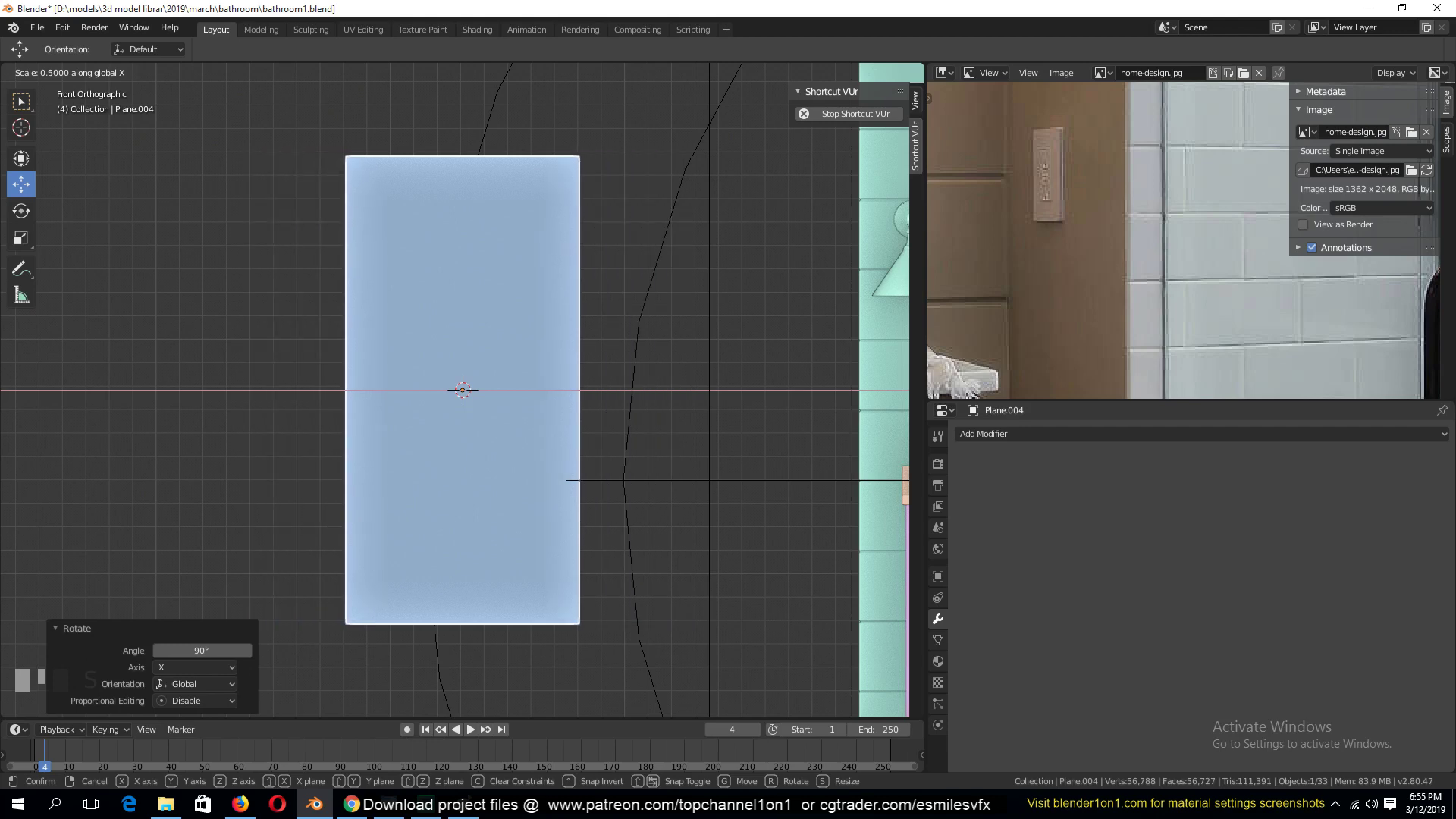
pyautogui.press('Return')
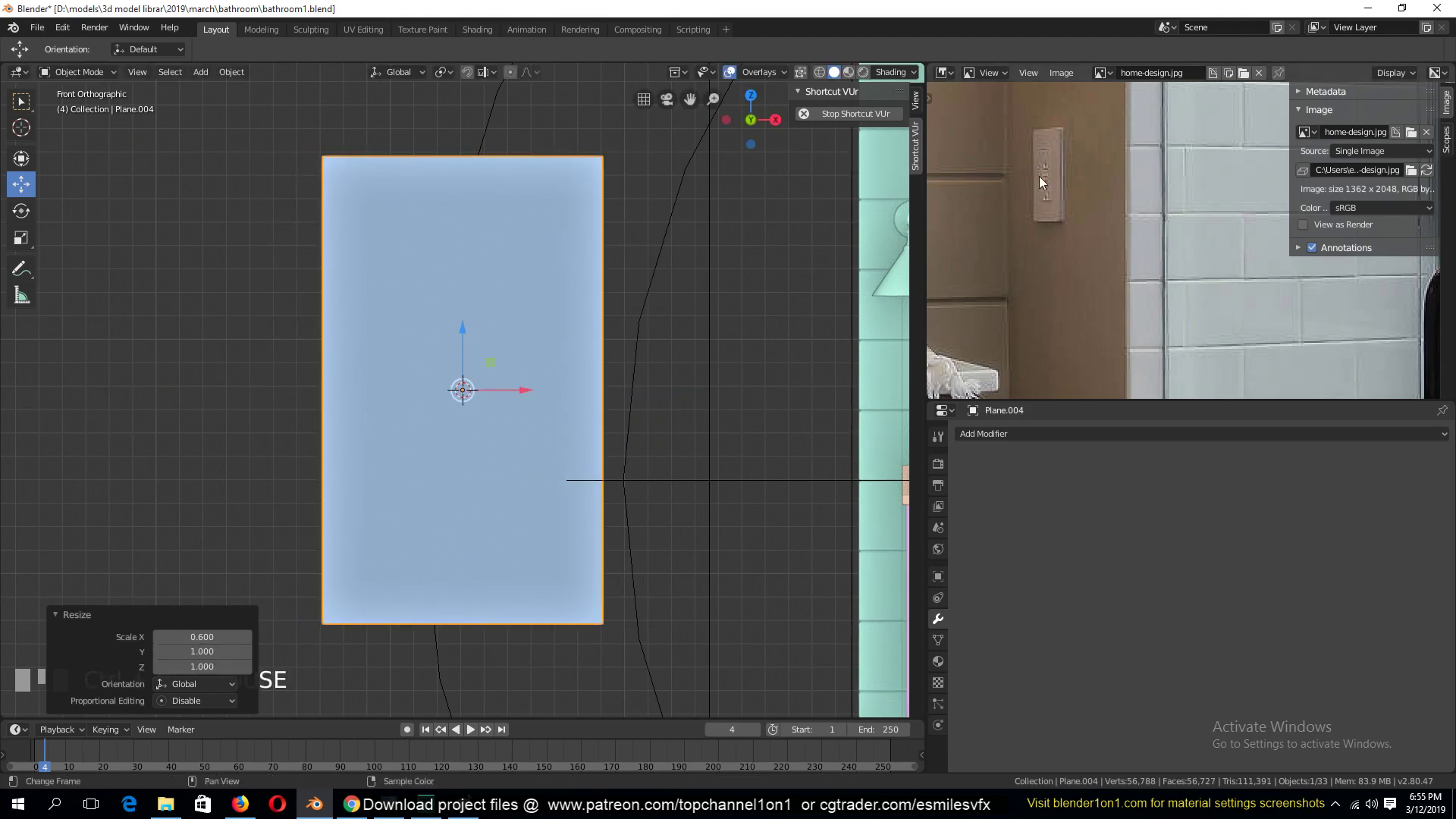
pyautogui.hotkey('ctrl', 'a')
pyautogui.click(637, 270)
# Inset the plane's face by about 0.32 m to form a tall inner rectangle.
pyautogui.keyDown('shift'); pyautogui.moveTo(602, 412); pyautogui.dragTo(584, 402, button='middle'); pyautogui.keyUp('shift')
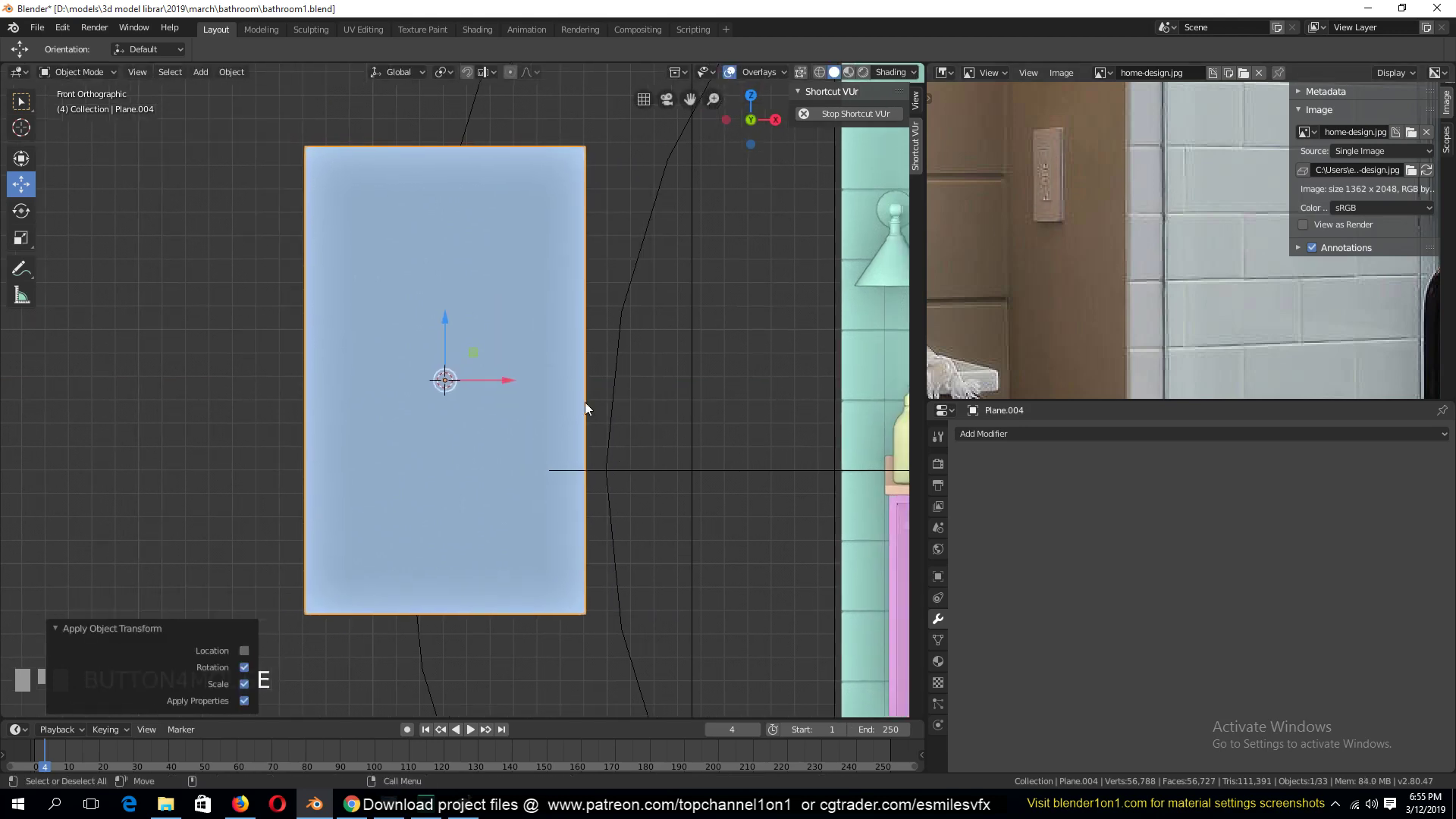
pyautogui.press('Tab')
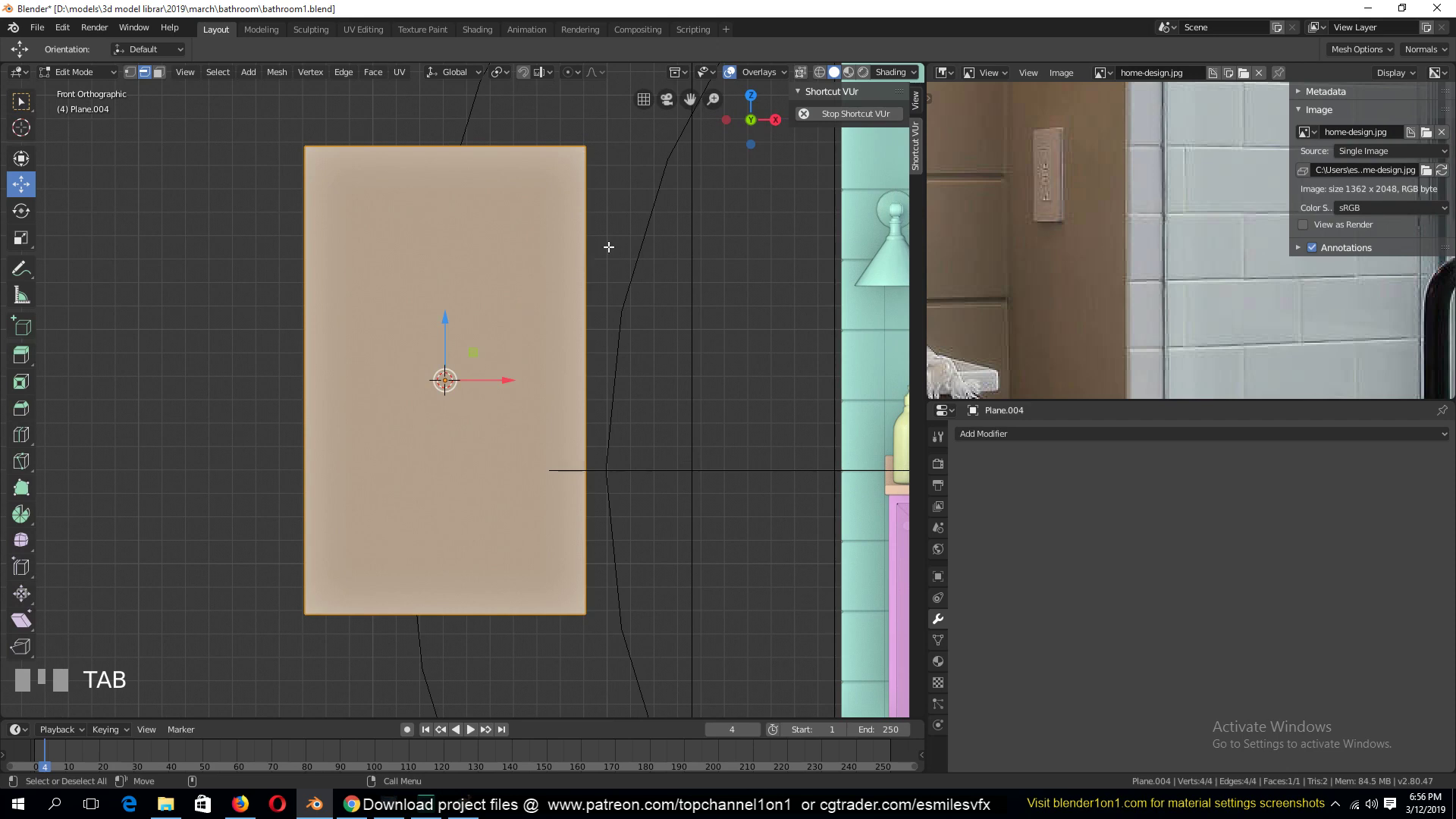
pyautogui.press('i')
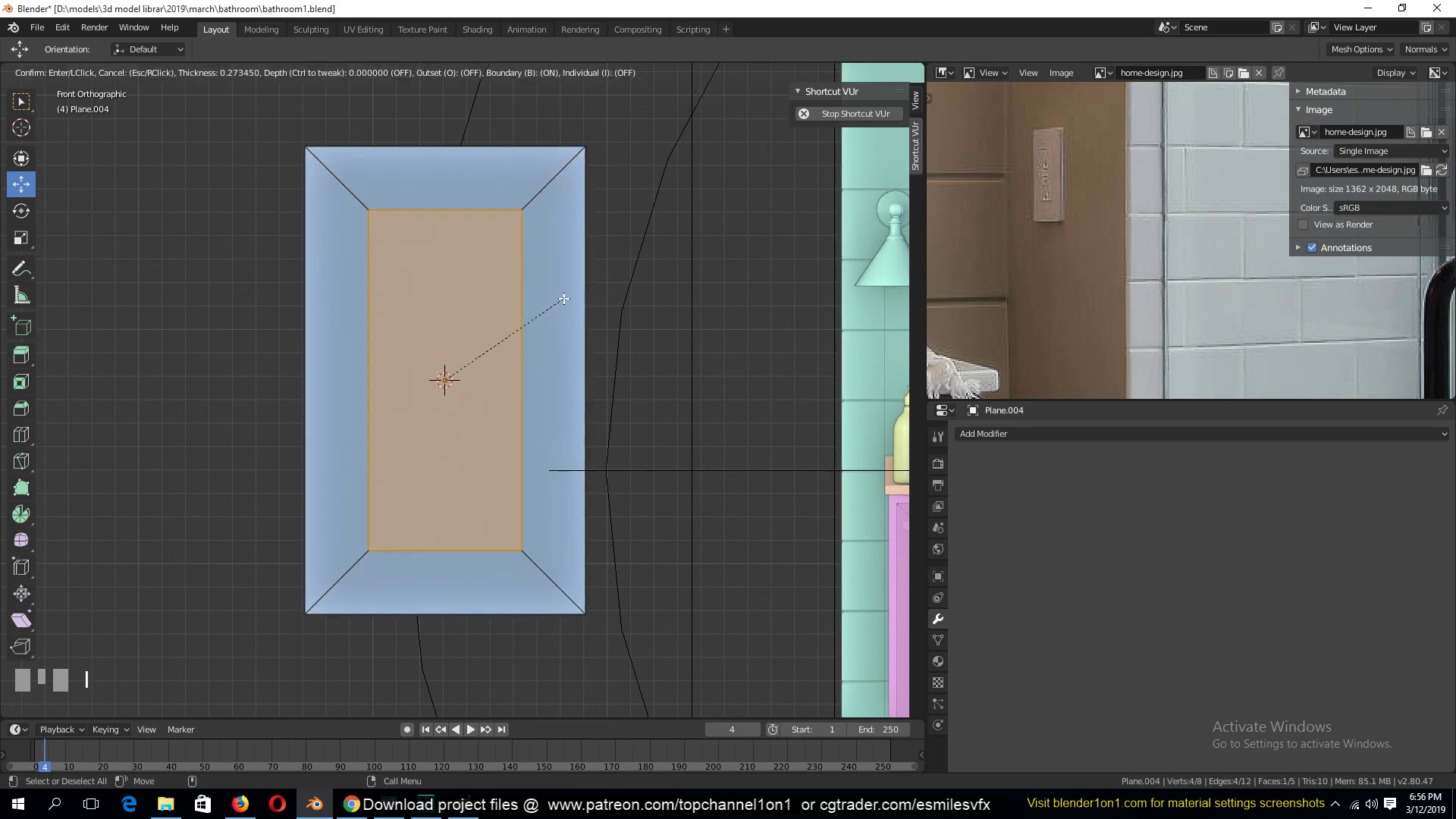
pyautogui.click(561, 301)
pyautogui.scroll(1, 533, 339)
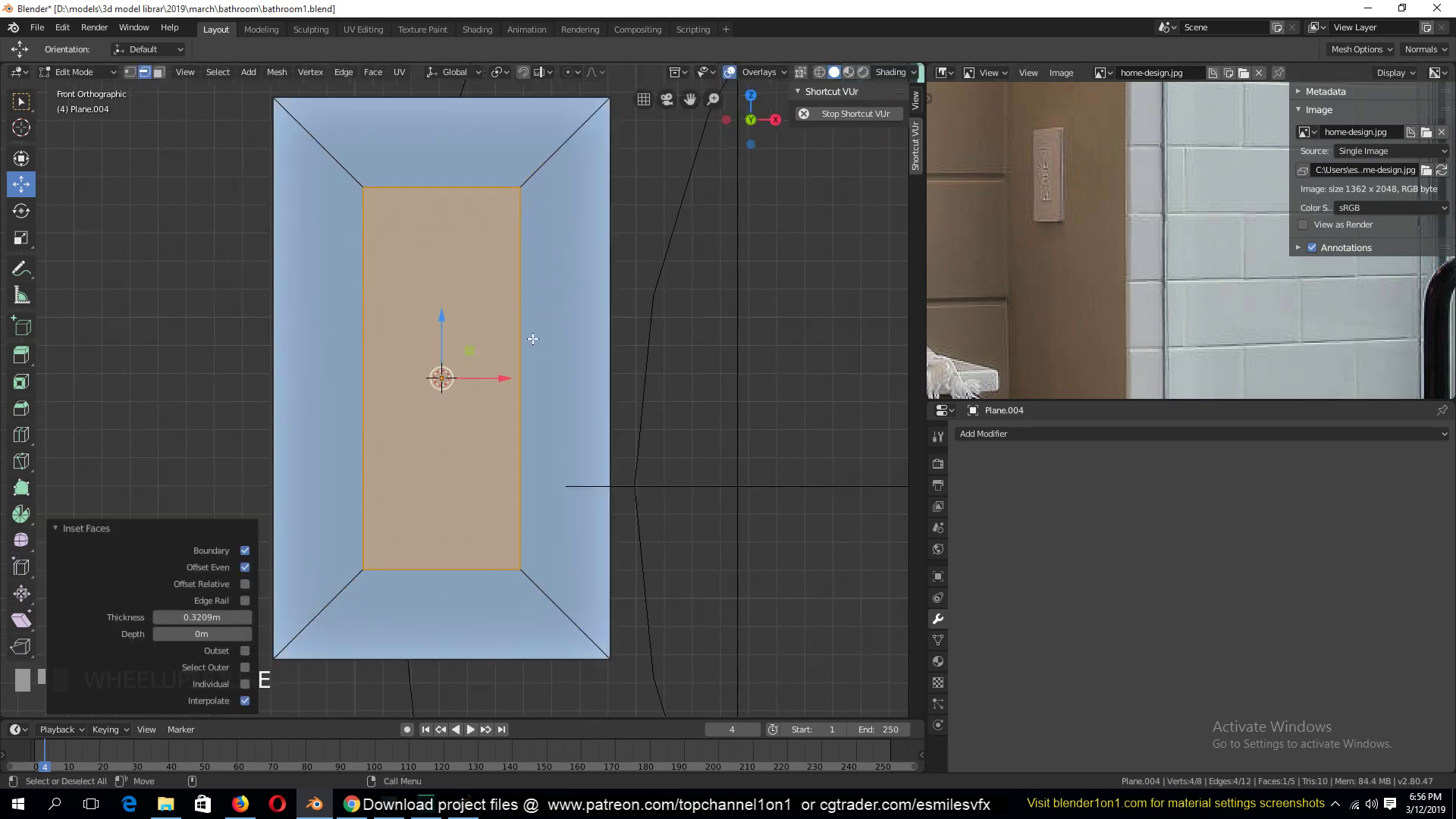
# Bevel the inner rectangle's edges with one segment and a width of about 0.0067 m.
pyautogui.hotkey('ctrl', 'b')
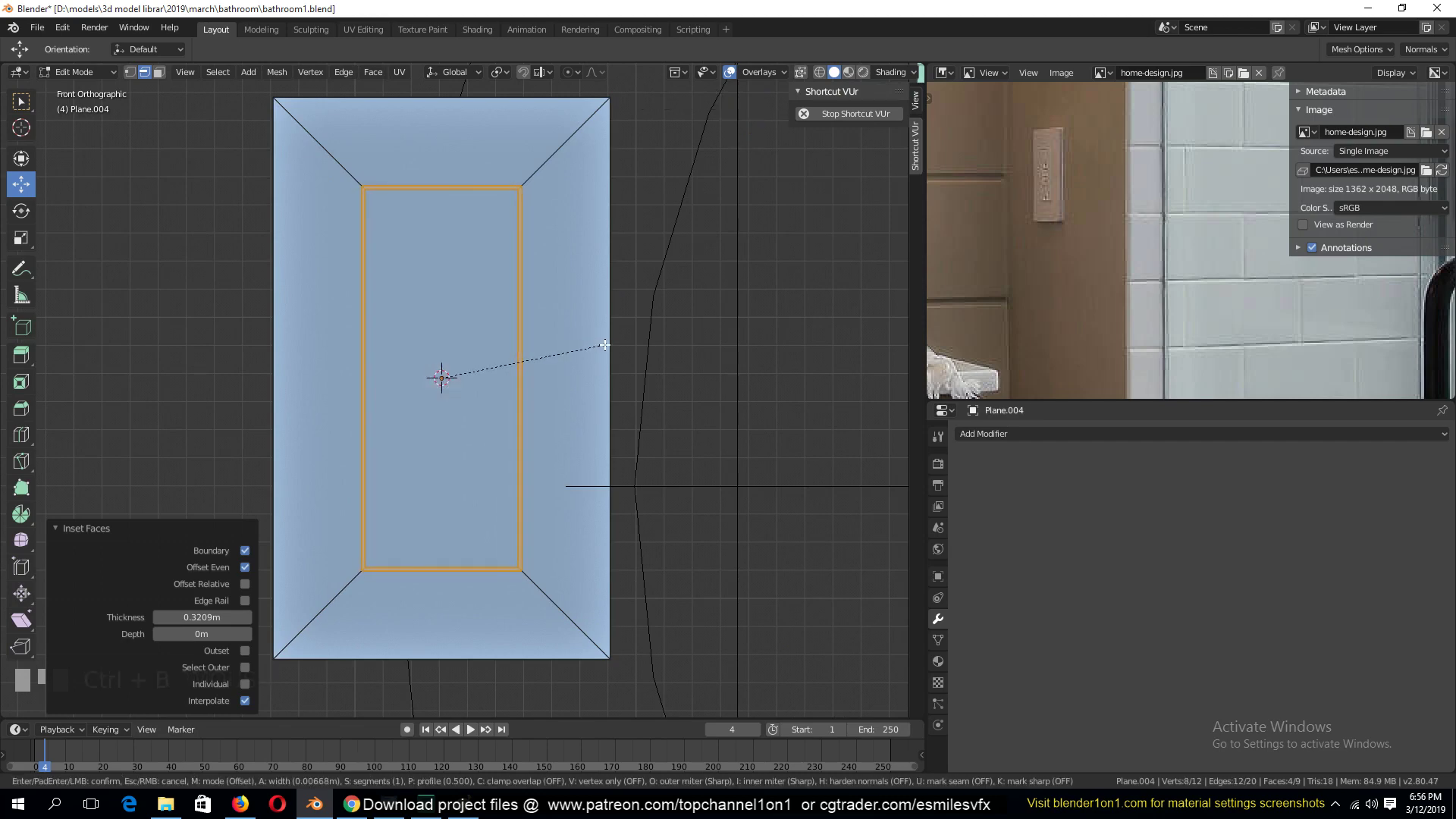
pyautogui.click(605, 345)
pyautogui.moveTo(603, 346); pyautogui.dragTo(496, 387, button='middle')
pyautogui.press('KP_1')
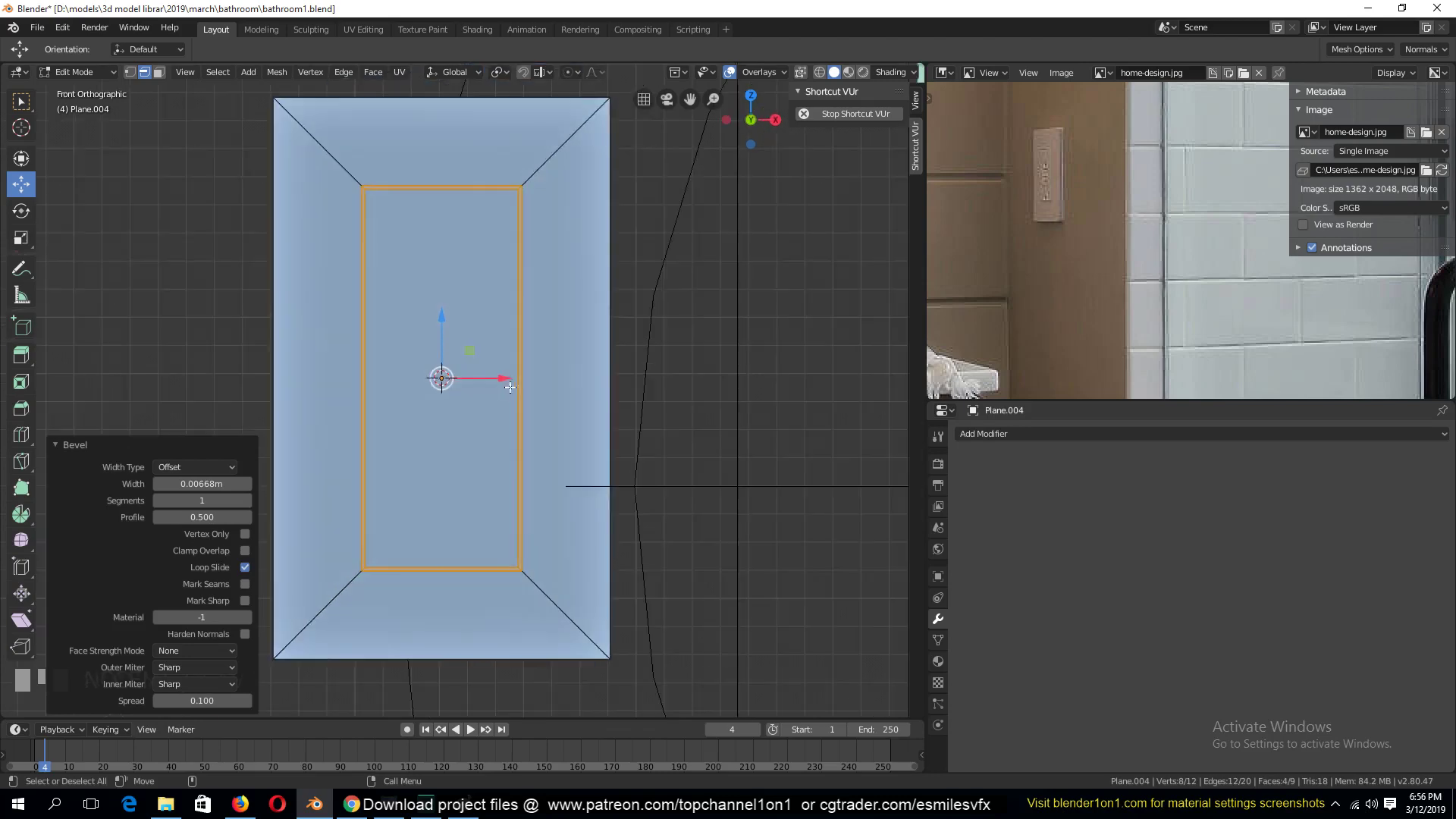
# Add a centred vertical loop cut through the whole plate.
pyautogui.scroll(2, 509, 387)
pyautogui.scroll(-3, 518, 377)
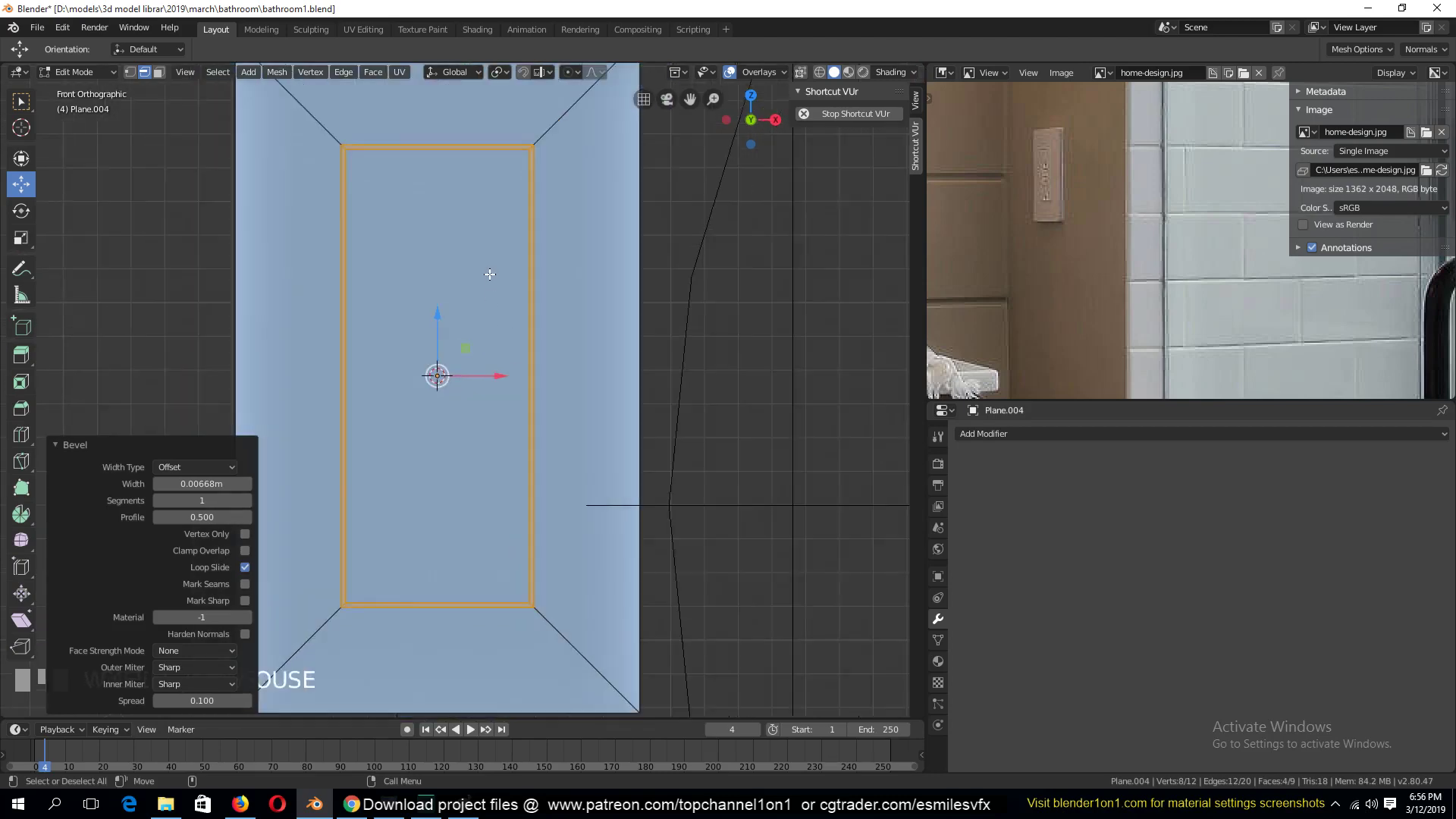
pyautogui.hotkey('ctrl', 'r')
pyautogui.click(460, 188)
pyautogui.rightClick(460, 188)
pyautogui.press('a')
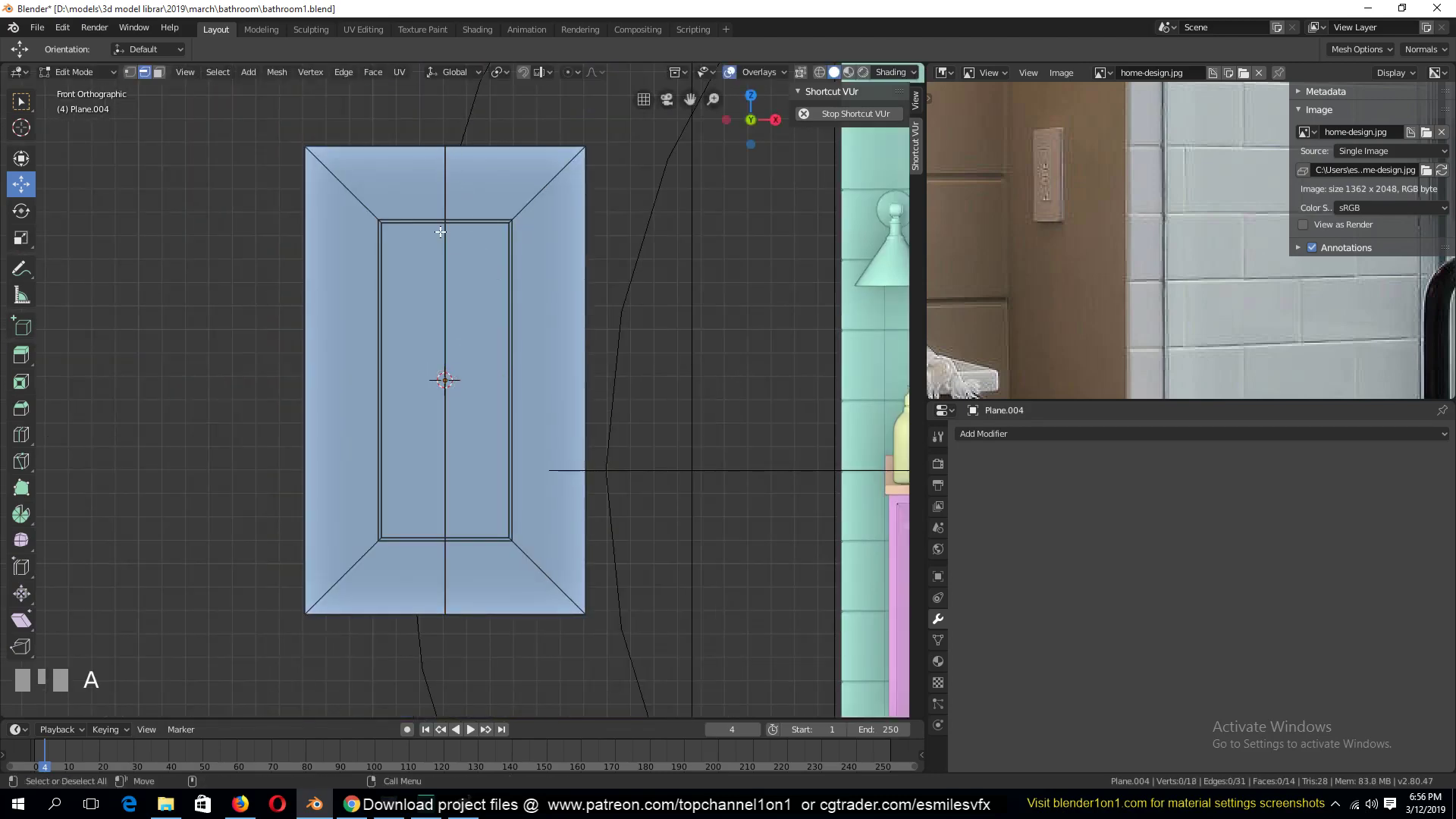
# Delete the vertices of the plate's left half and mirror the remaining half across X with a Mirror modifier.
pyautogui.press('1')
pyautogui.press('z')
pyautogui.press('b')
pyautogui.moveTo(218, 75); pyautogui.dragTo(425, 637)
pyautogui.press('x')
pyautogui.click(514, 488)
pyautogui.press('Tab')
pyautogui.hotkey('shift', 'z')
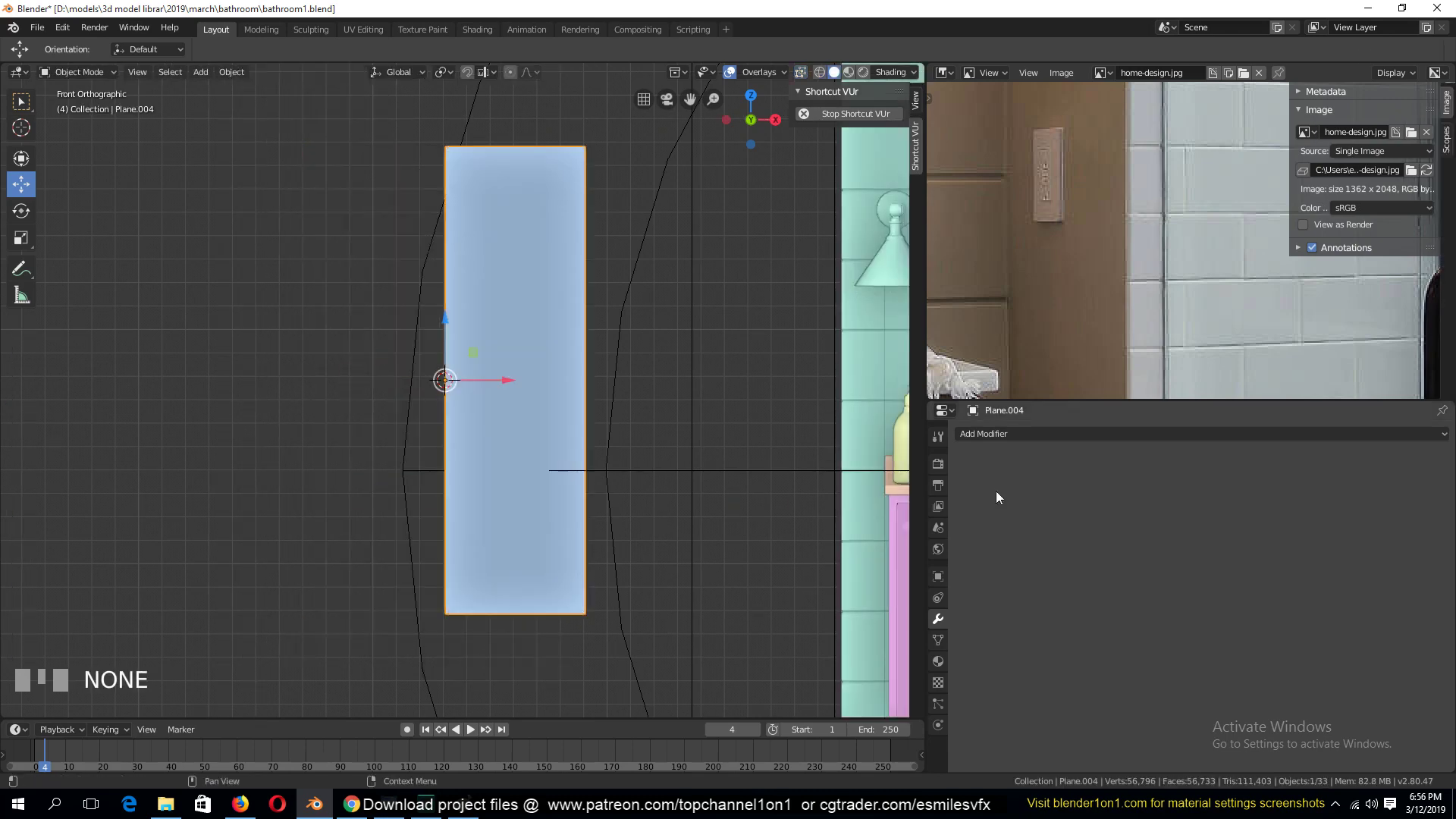
pyautogui.click(1071, 434)
pyautogui.click(1119, 585)
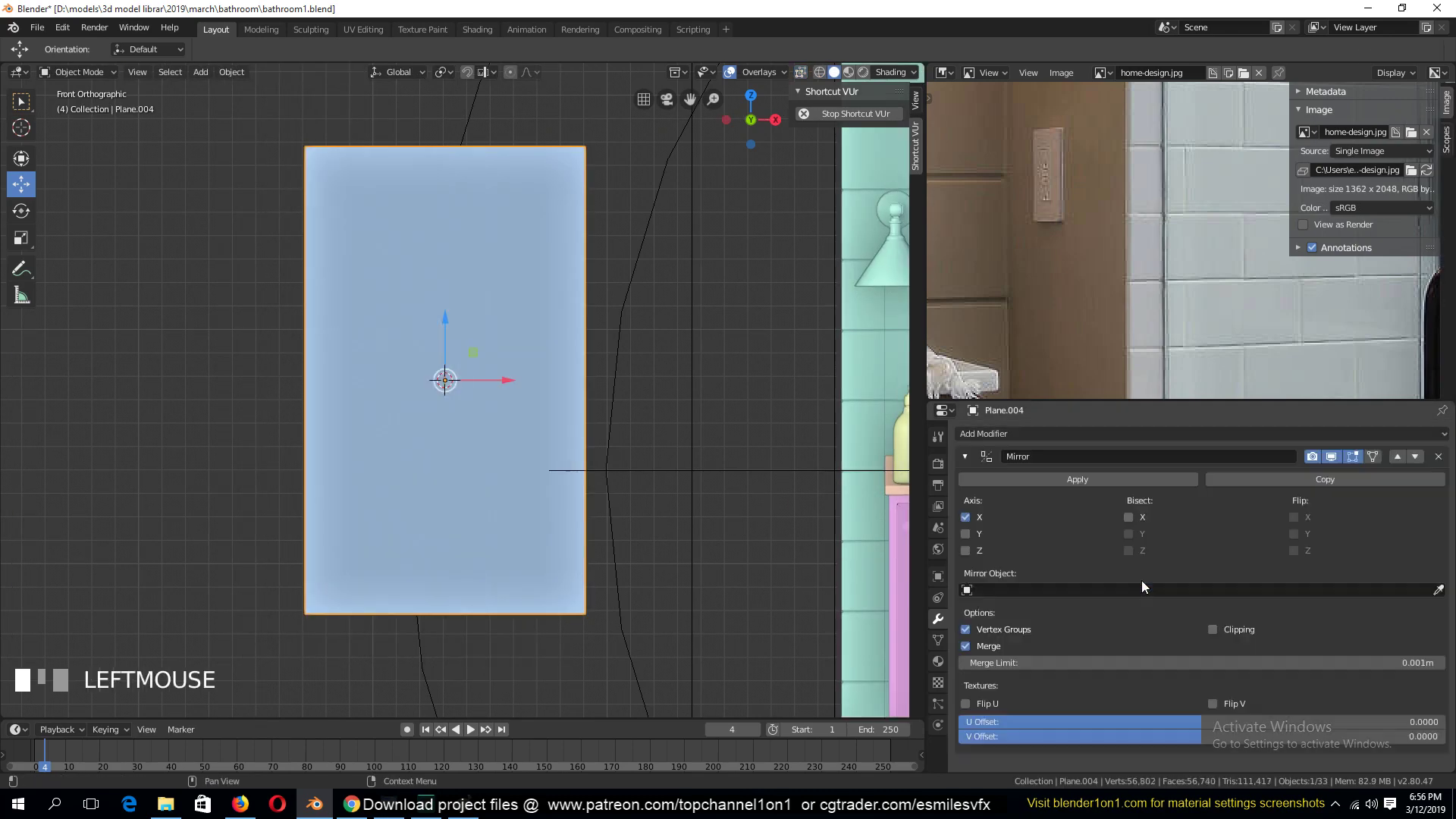
# Add a centred horizontal loop cut across the mirrored plate.
pyautogui.press('Tab')
pyautogui.scroll(2, 486, 339)
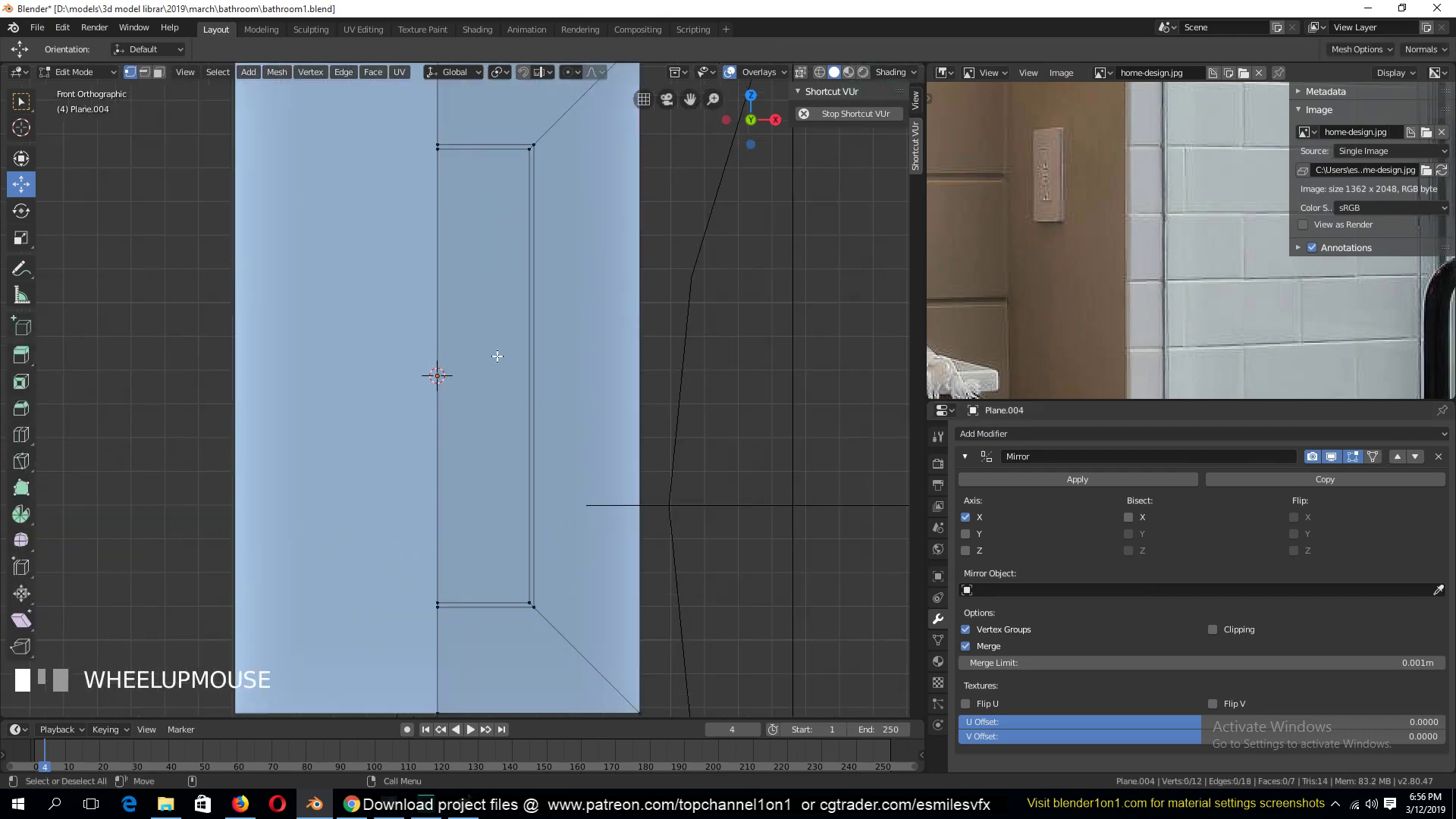
pyautogui.hotkey('ctrl', 'r')
pyautogui.click(517, 219)
pyautogui.rightClick(518, 219)
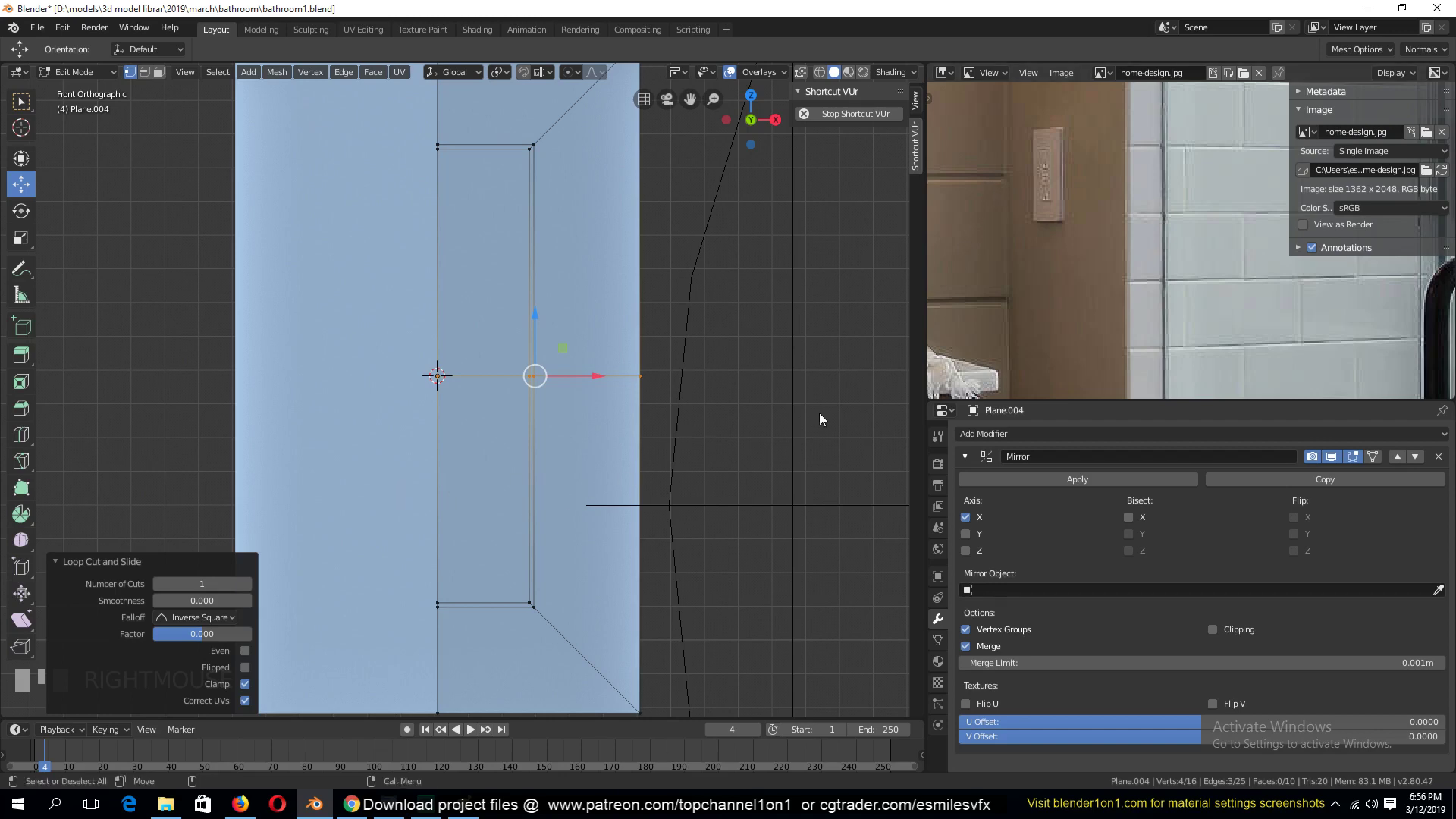
pyautogui.scroll(1, 506, 539)
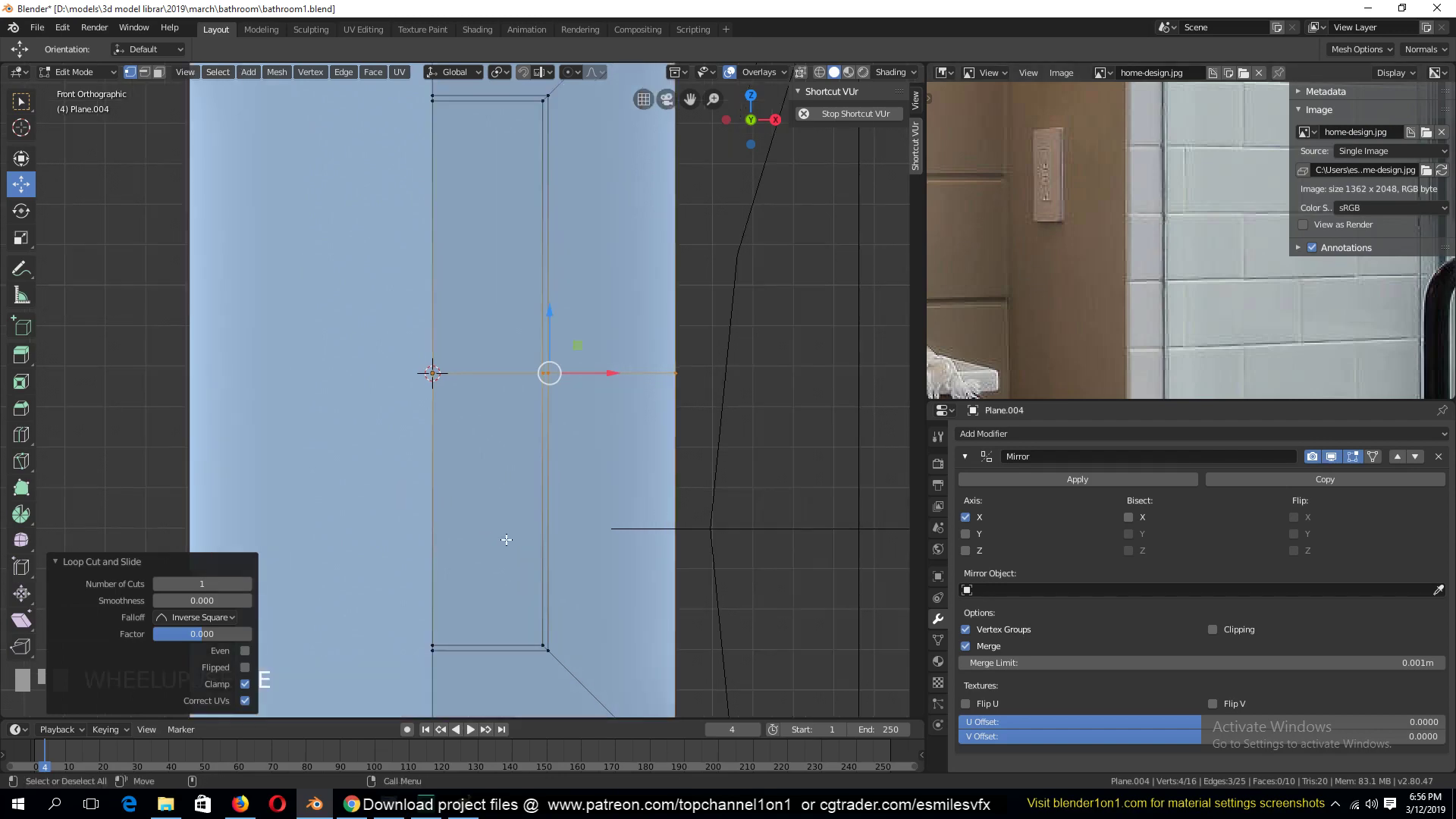
# Apply the Mirror modifier and reopen the plate's mesh for editing with nothing selected.
pyautogui.press('Tab')
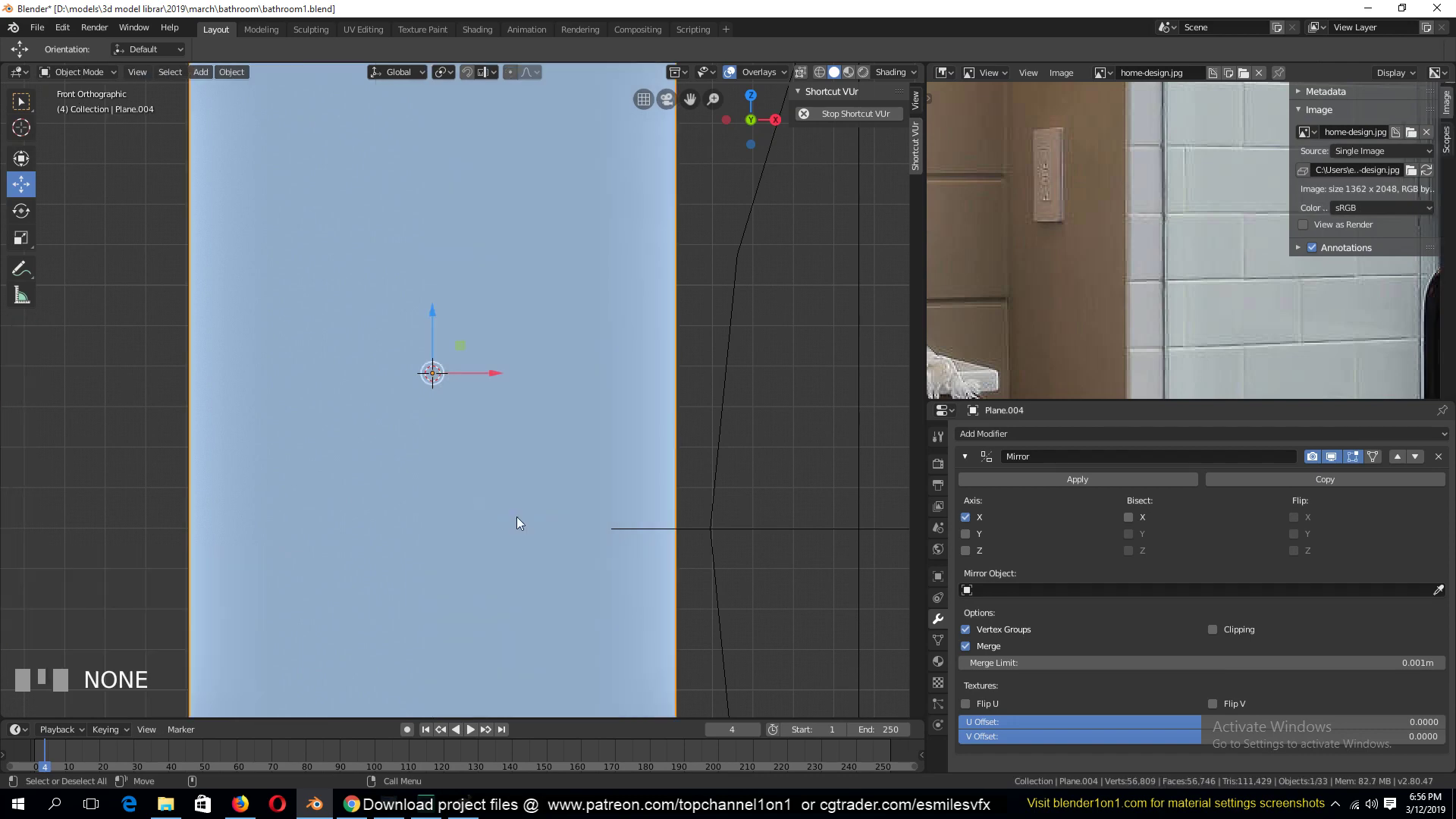
pyautogui.click(1095, 480)
pyautogui.press('Tab')
pyautogui.hotkey('alt', 'a')
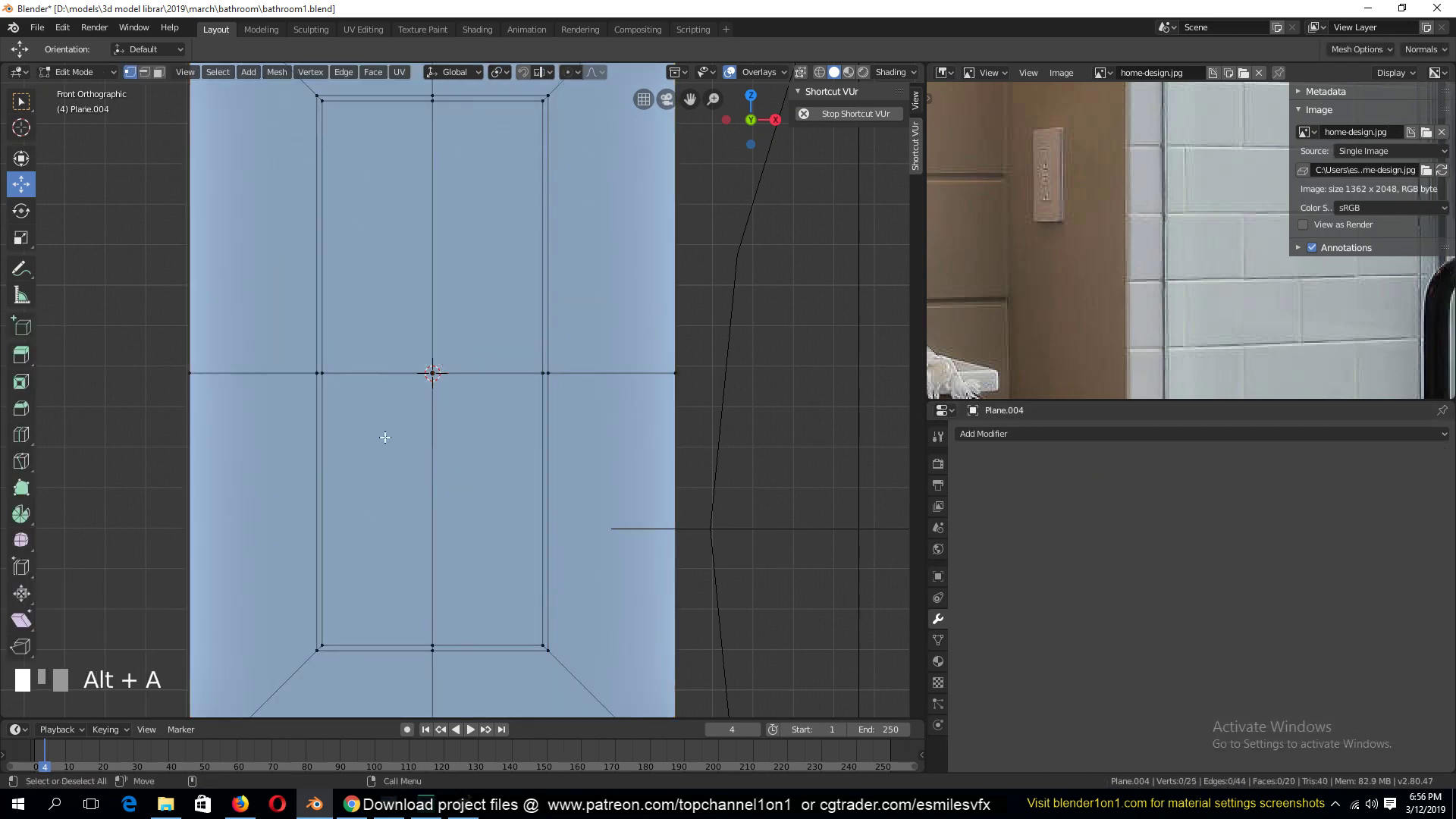
# Inset the two lower inner faces together by about 0.0077 m.
pyautogui.press('3')
pyautogui.click(374, 433)
pyautogui.keyDown('shift'); pyautogui.click(535, 471); pyautogui.keyUp('shift')
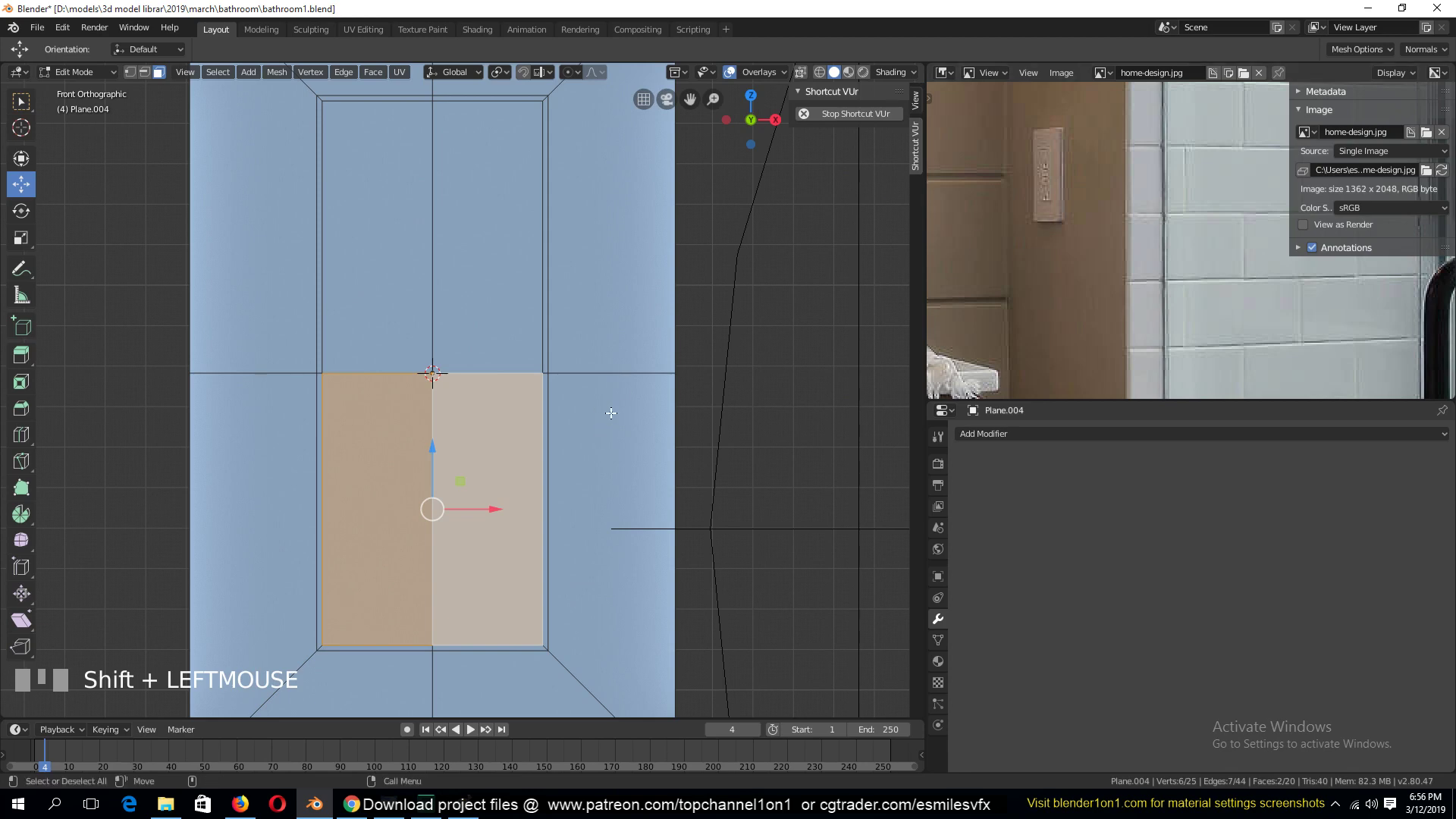
pyautogui.press('i')
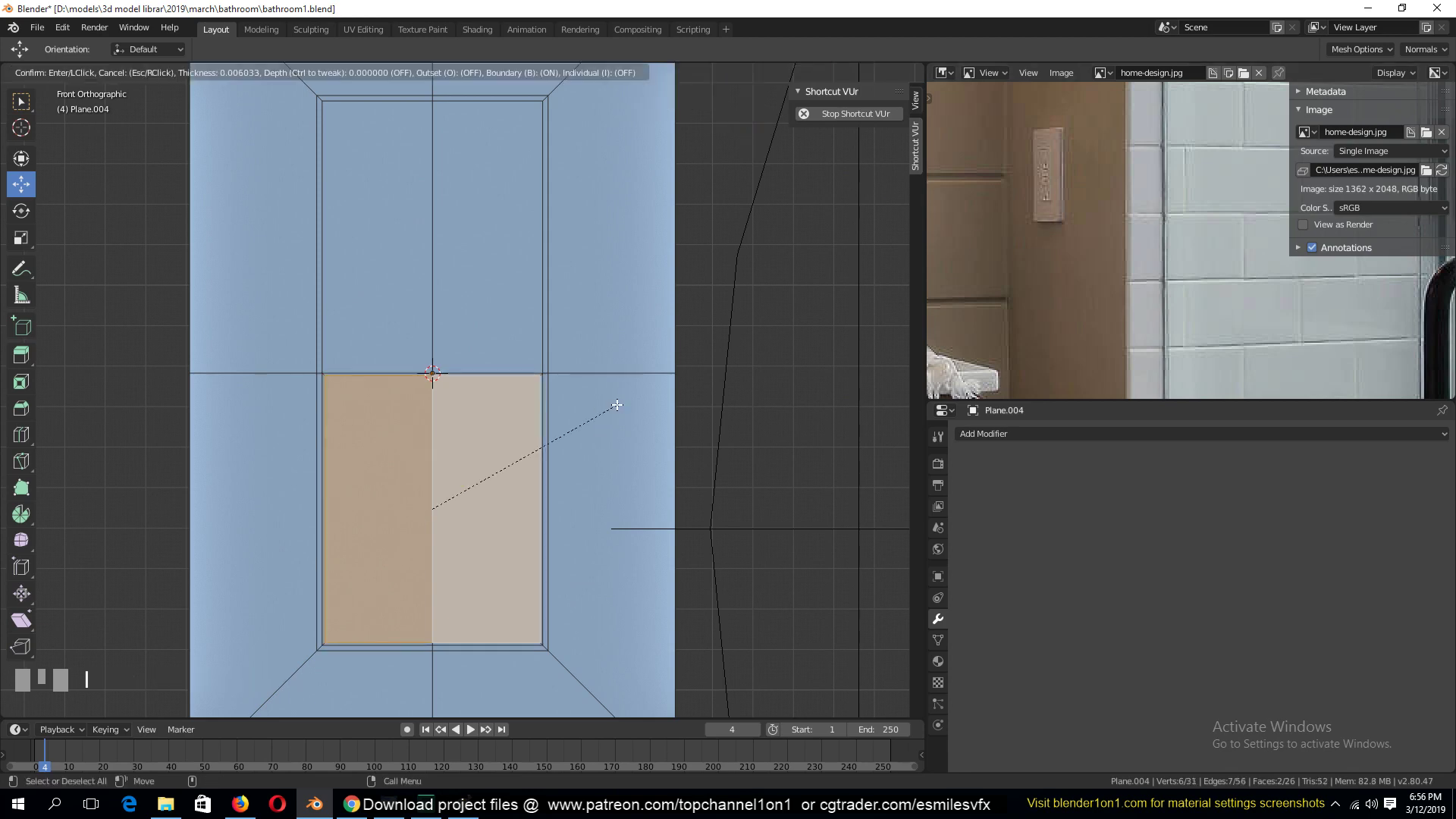
pyautogui.click(618, 406)
# Extrude the thin face loop around the lower inset panel inward by 0.0465 m to form a groove.
pyautogui.moveTo(618, 406); pyautogui.dragTo(519, 448, button='middle')
pyautogui.scroll(2, 518, 448)
pyautogui.scroll(1, 519, 448)
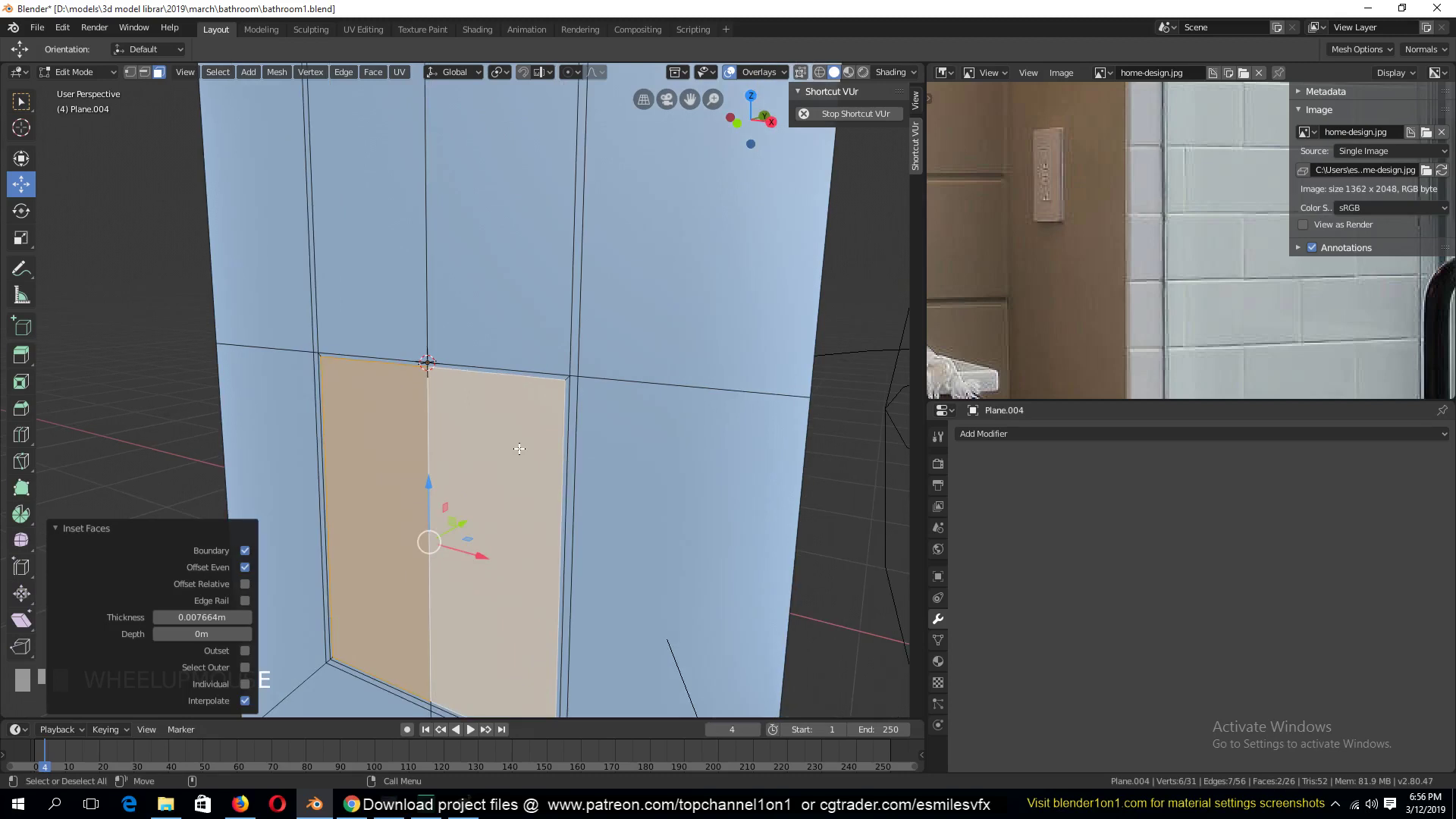
pyautogui.scroll(2, 519, 448)
pyautogui.hotkey('ctrl', 'r')
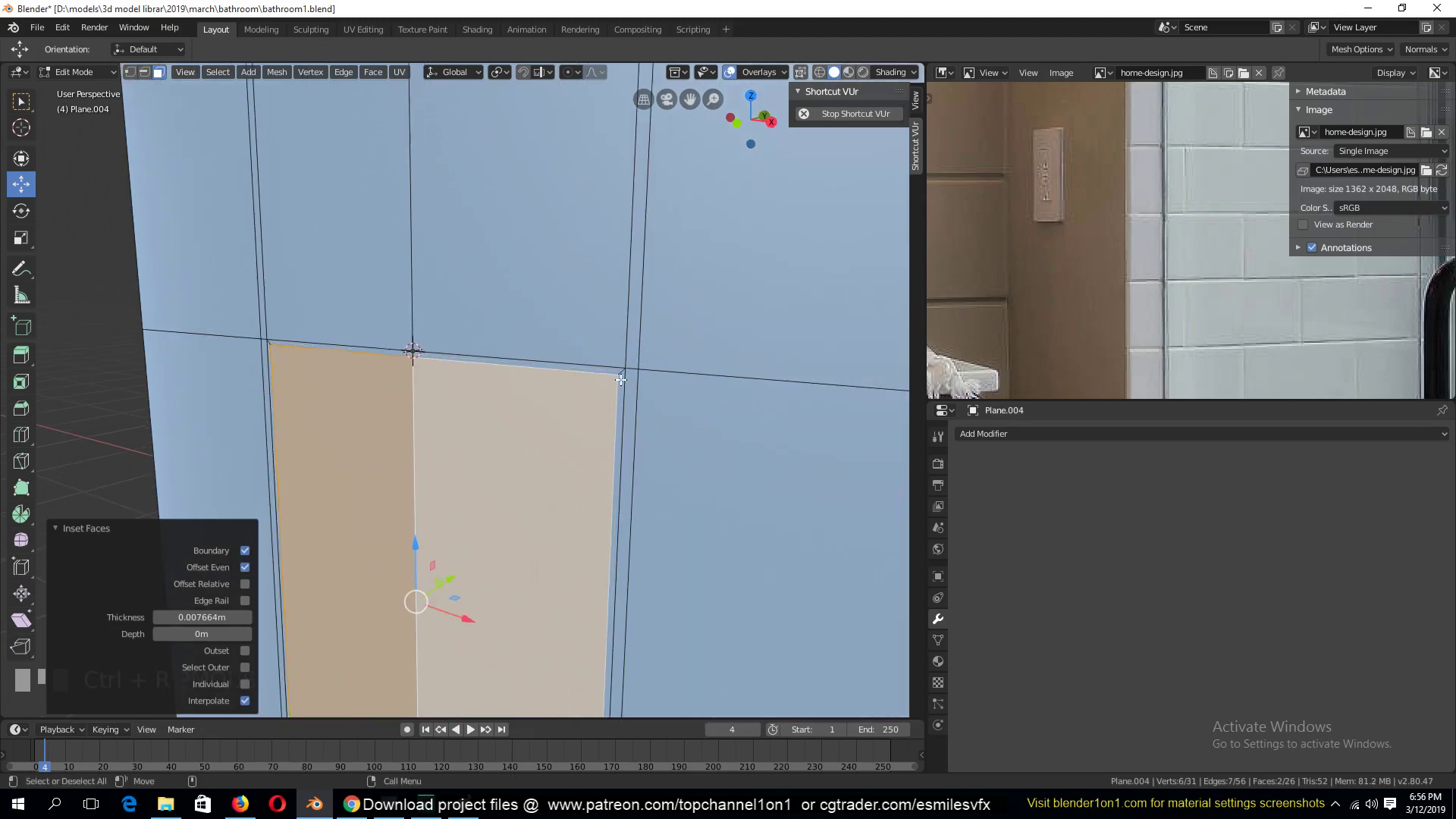
pyautogui.keyDown('alt'); pyautogui.click(620, 374); pyautogui.keyUp('alt')
pyautogui.press('e')
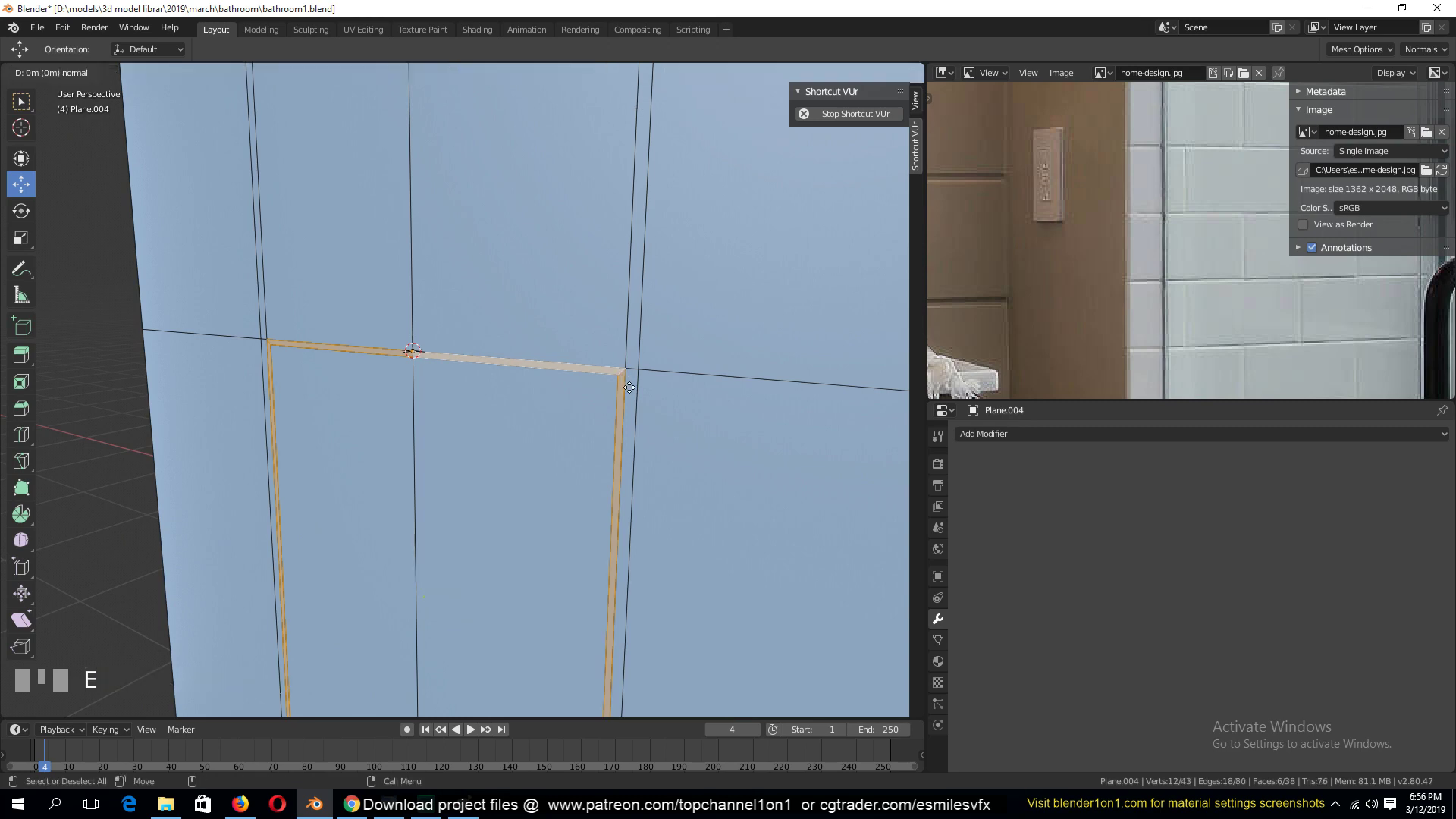
pyautogui.click(649, 374)
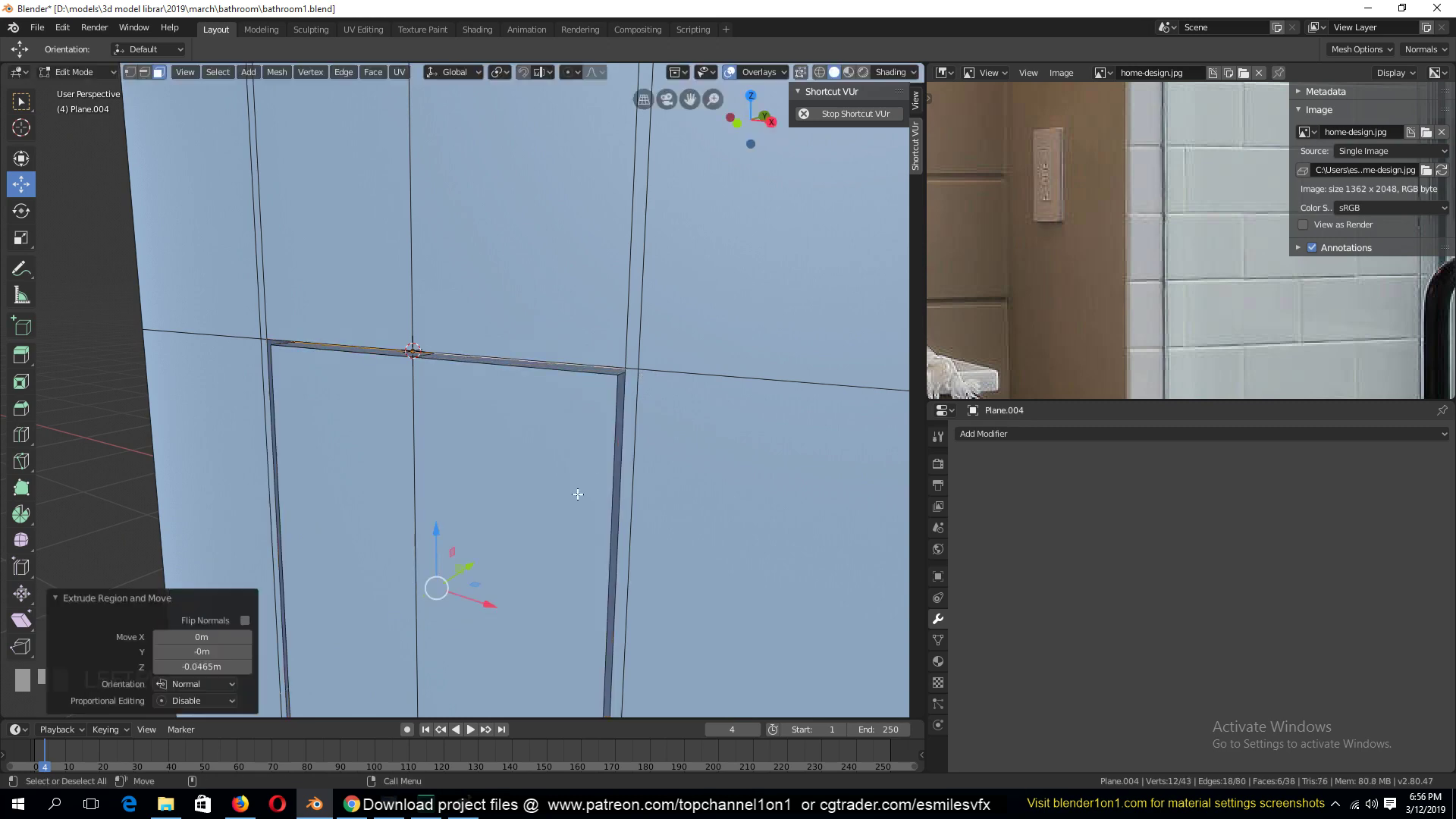
# Examine the groove around the plate's lower panel from several angles in both object and edit mode.
pyautogui.press('Tab')
pyautogui.scroll(-5, 580, 494)
pyautogui.press('`')
pyautogui.moveTo(591, 507); pyautogui.dragTo(620, 477, button='middle')
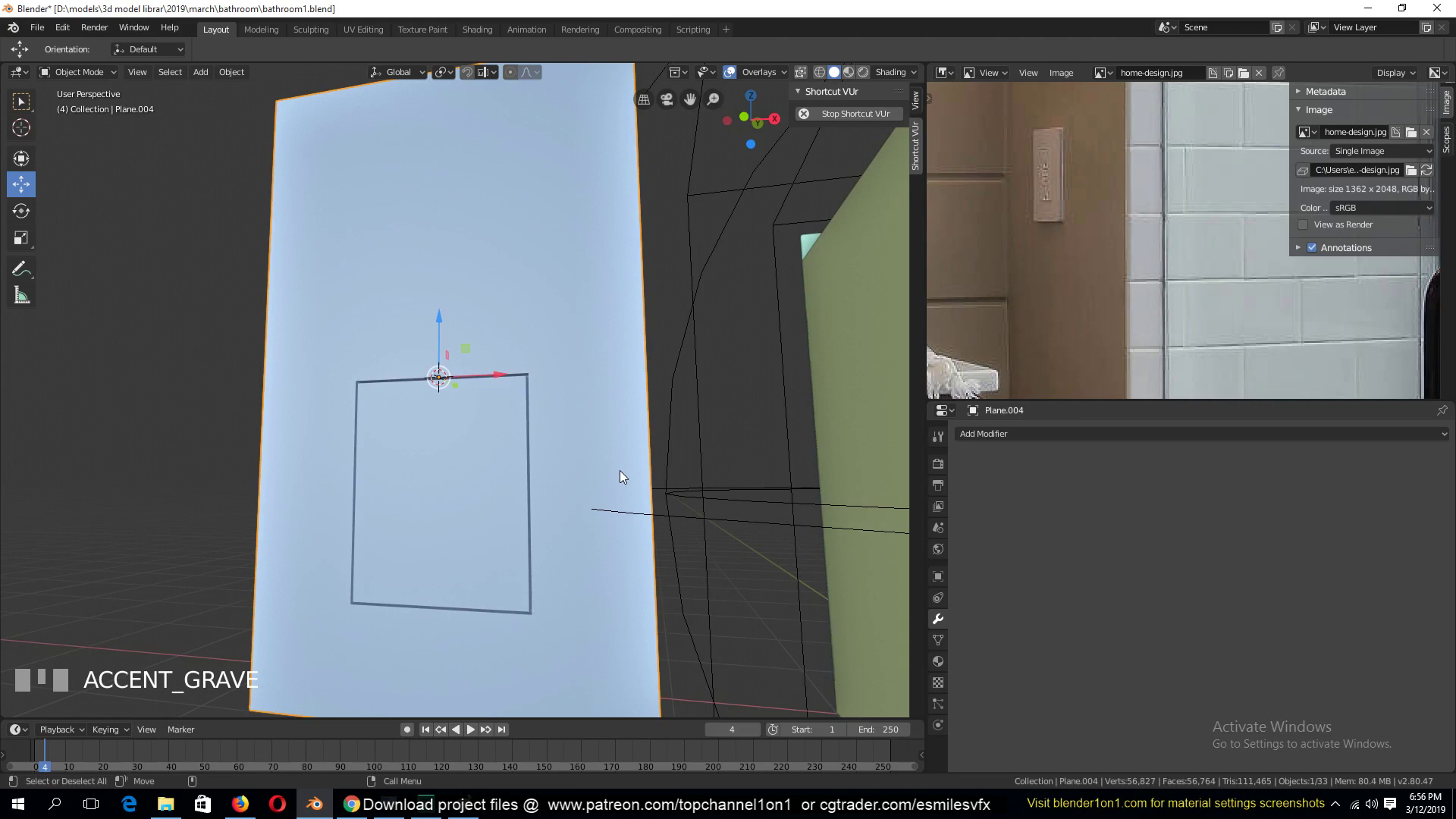
pyautogui.press('Tab')
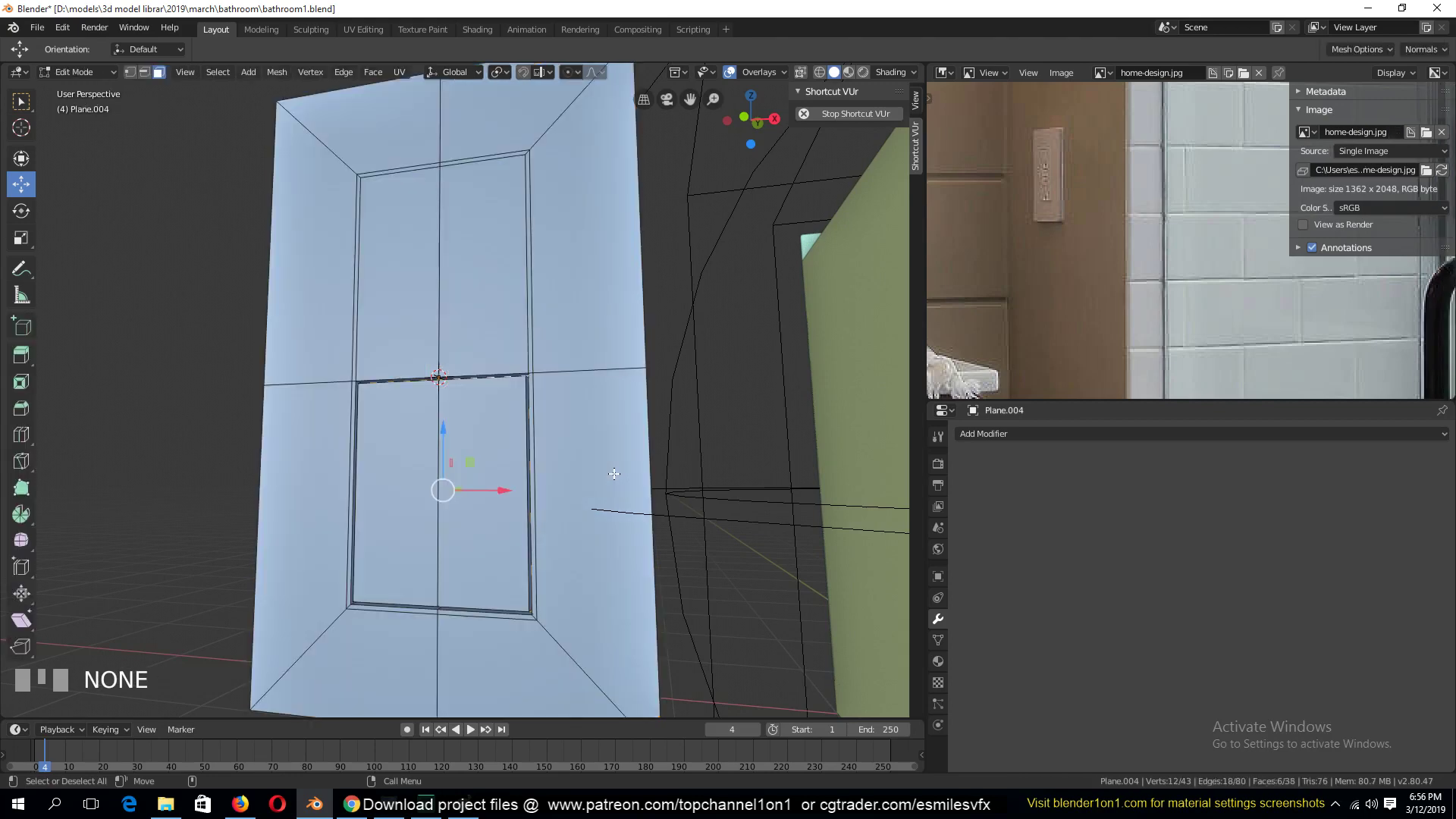
pyautogui.press('Tab')
pyautogui.press('`')
pyautogui.moveTo(590, 482); pyautogui.dragTo(334, 494, button='middle')
pyautogui.scroll(3, 405, 559)
pyautogui.press('`')
# Select the two faces inside the groove and pull them outward from the plate along Y.
pyautogui.press('Tab')
pyautogui.press('`')
pyautogui.hotkey('alt', 'a')
pyautogui.press('`')
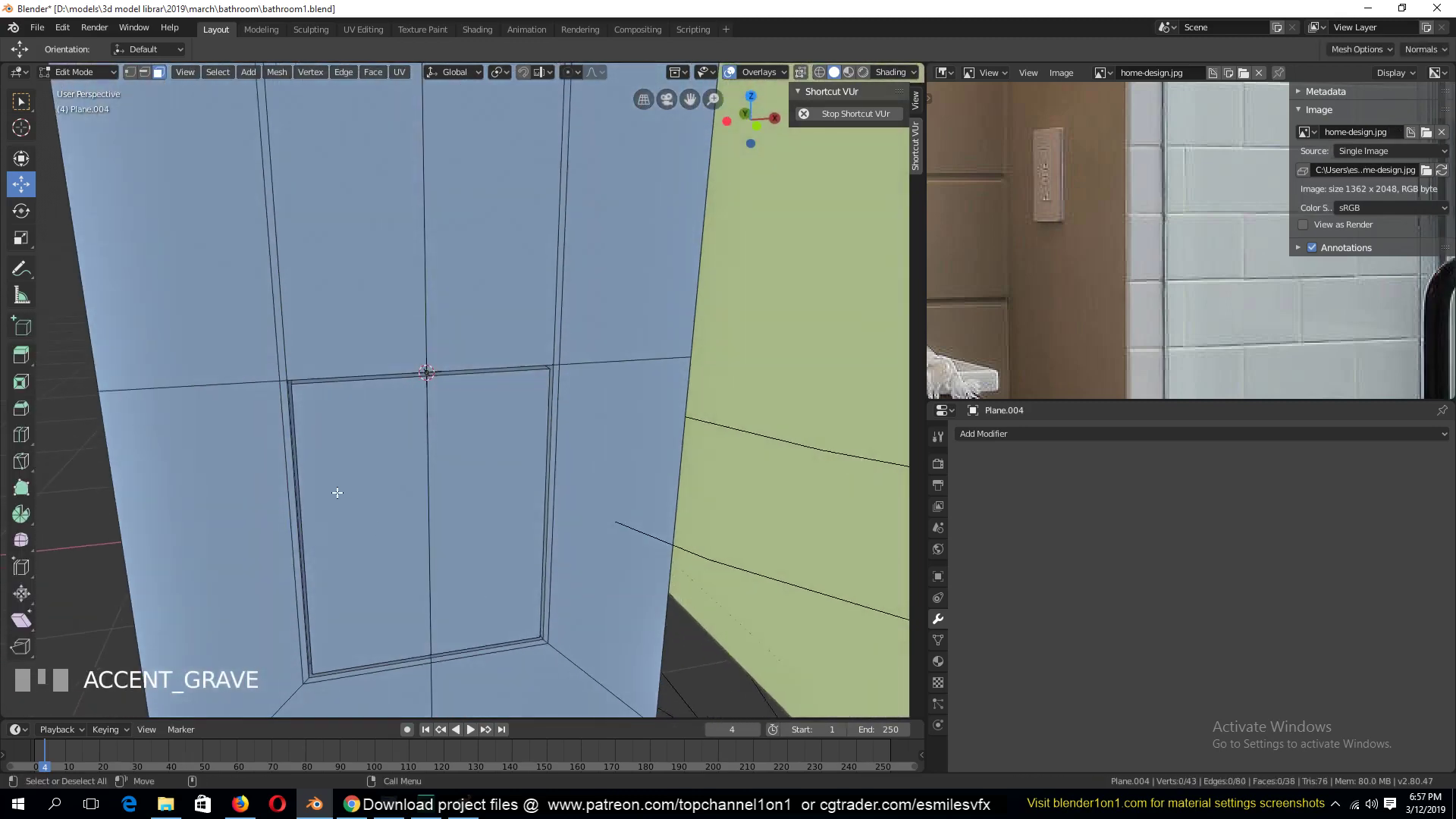
pyautogui.click(334, 494)
pyautogui.keyDown('shift'); pyautogui.click(505, 508); pyautogui.keyUp('shift')
pyautogui.press('`')
pyautogui.moveTo(505, 507); pyautogui.dragTo(492, 511, button='middle')
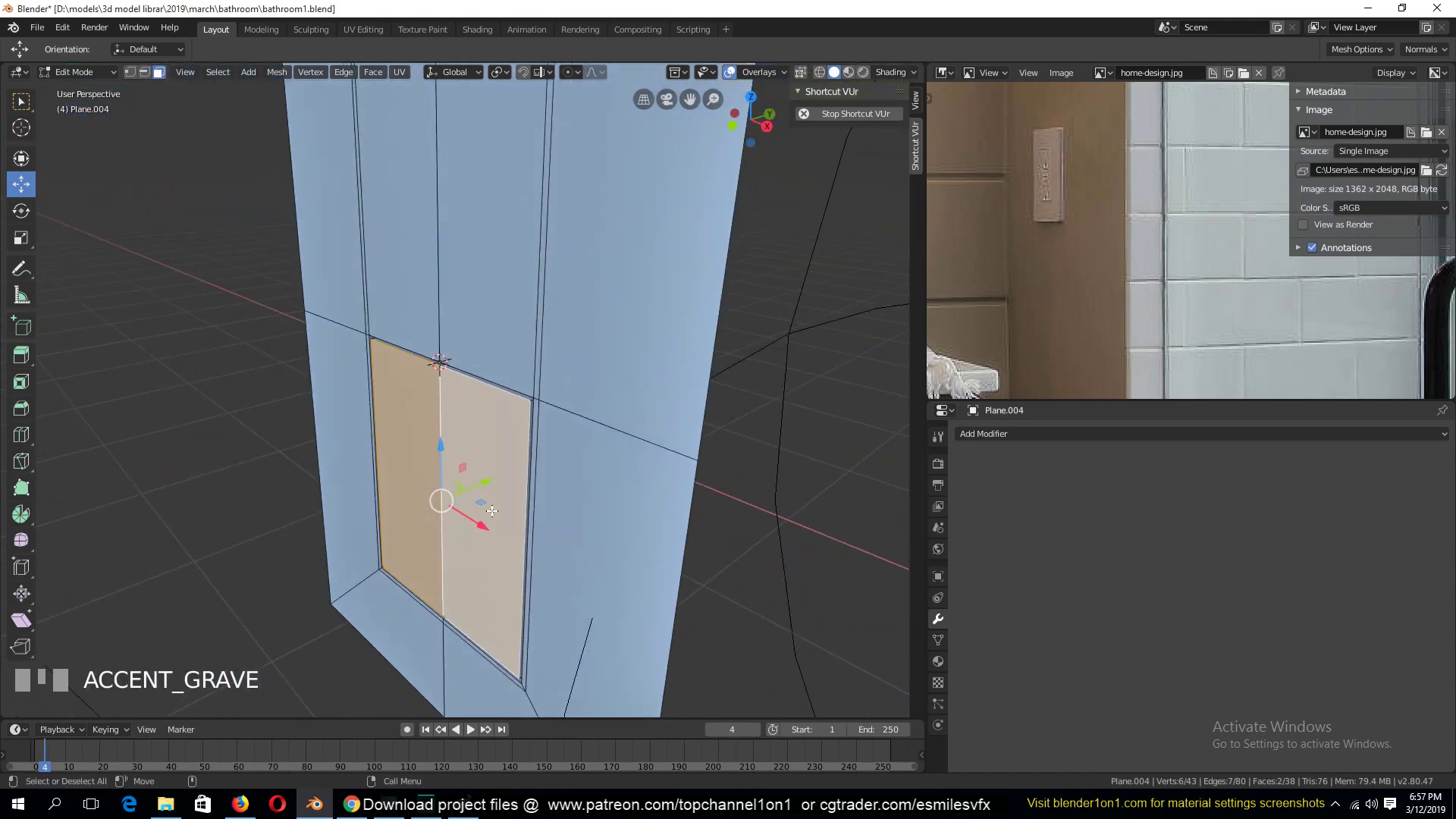
pyautogui.moveTo(486, 483); pyautogui.dragTo(455, 499)
# Move the protruding block's two upper front edges back along Y toward the plate to give the switch a sloped front.
pyautogui.press('2')
pyautogui.click(455, 402)
pyautogui.keyDown('shift'); pyautogui.click(404, 375); pyautogui.keyUp('shift')
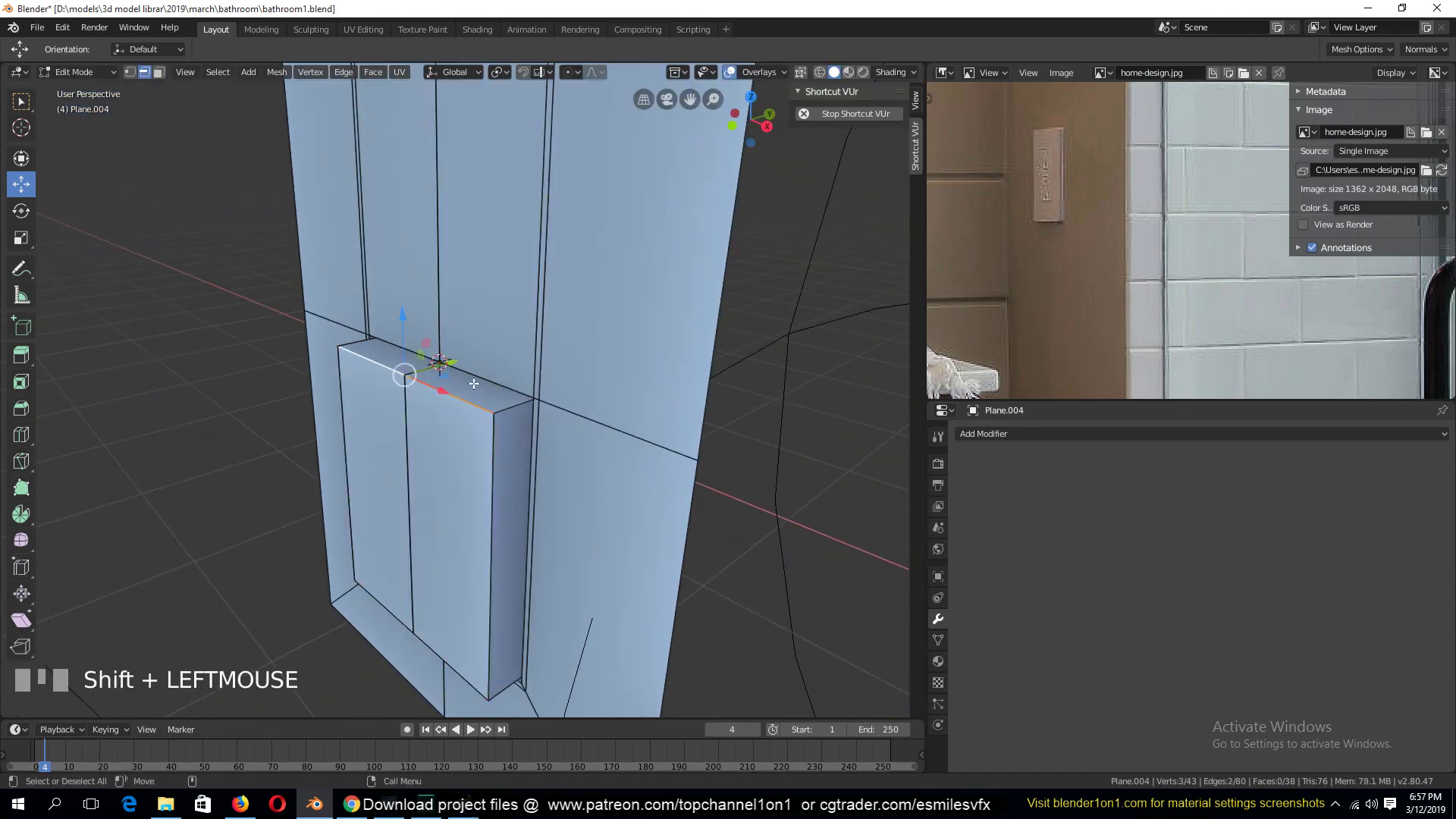
pyautogui.moveTo(452, 362); pyautogui.dragTo(499, 335)
pyautogui.press('Tab')
pyautogui.press('`')
pyautogui.moveTo(449, 528)
pyautogui.mouseDown(button='middle')
pyautogui.moveTo(573, 474)
pyautogui.moveTo(665, 478)
pyautogui.moveTo(524, 485)
pyautogui.moveTo(457, 523)
pyautogui.mouseUp(button='middle')
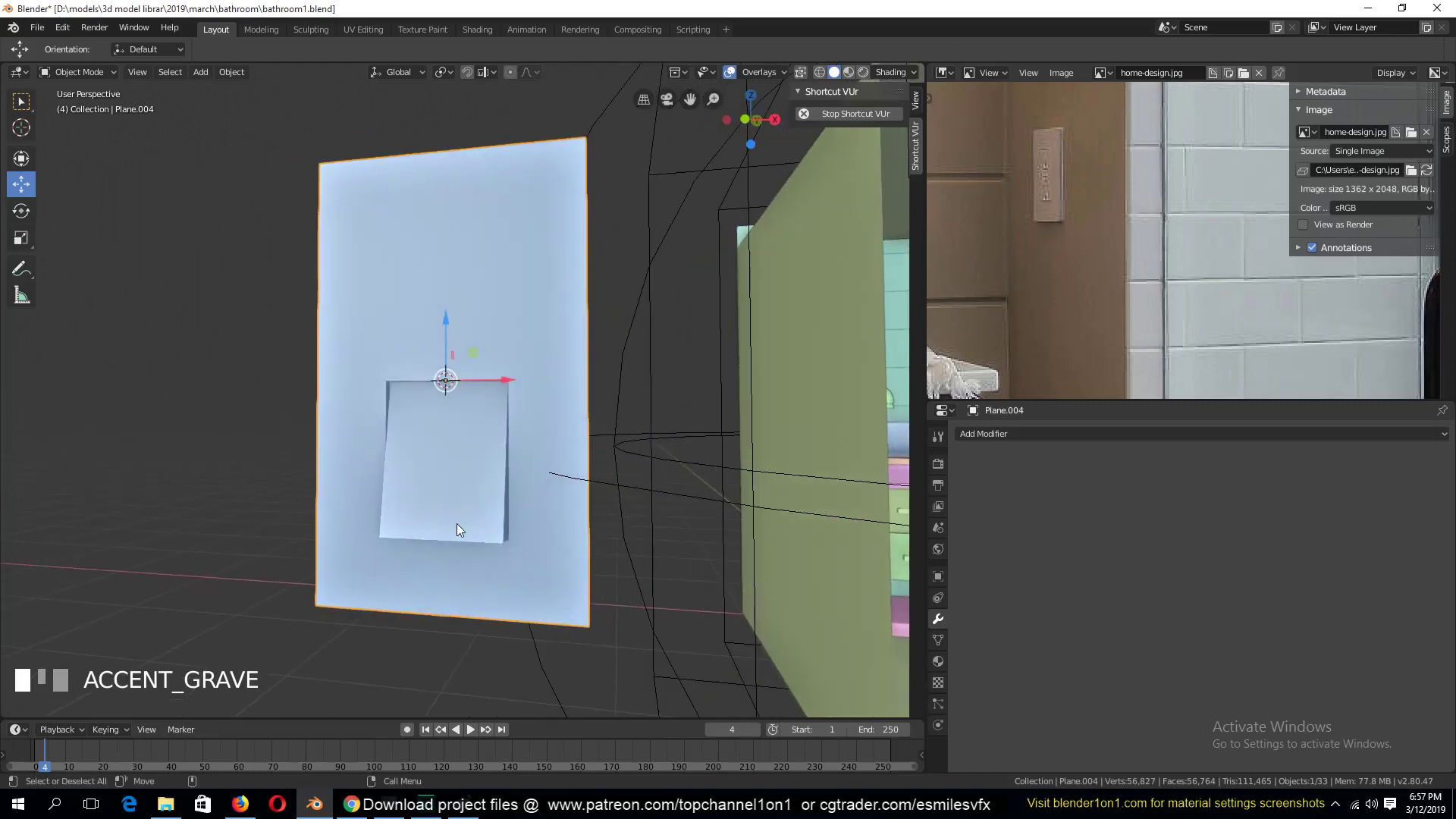
# Try to add a horizontal loop cut through the plate at the height of the sloped switch.
pyautogui.scroll(2, 486, 524)
pyautogui.press('Tab')
pyautogui.press('`')
pyautogui.hotkey('ctrl', 'r')
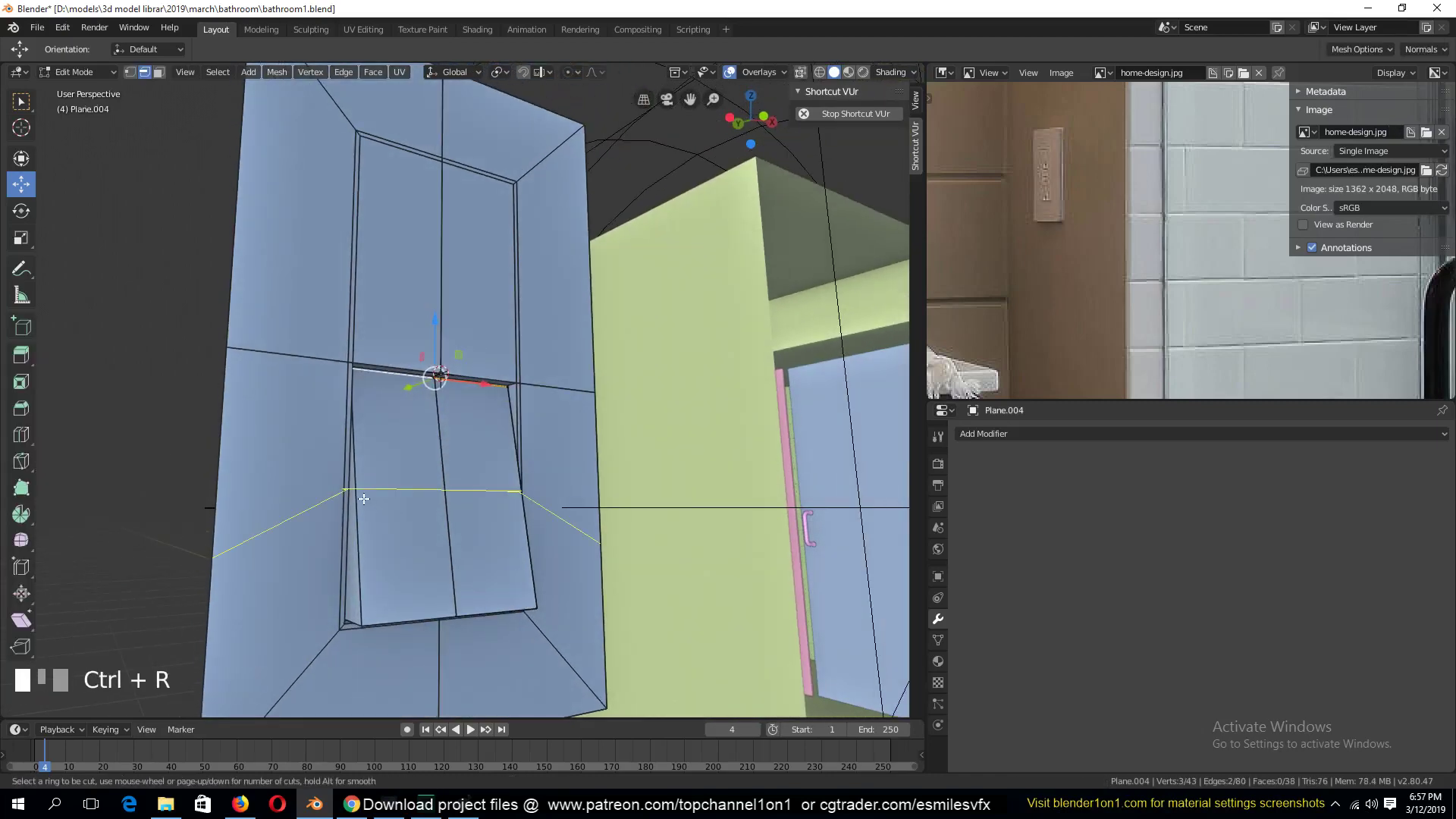
pyautogui.click(363, 499)
pyautogui.rightClick(364, 498)
pyautogui.press('`')
pyautogui.moveTo(370, 504); pyautogui.dragTo(326, 513, button='middle')
pyautogui.hotkey('ctrl', 'z')
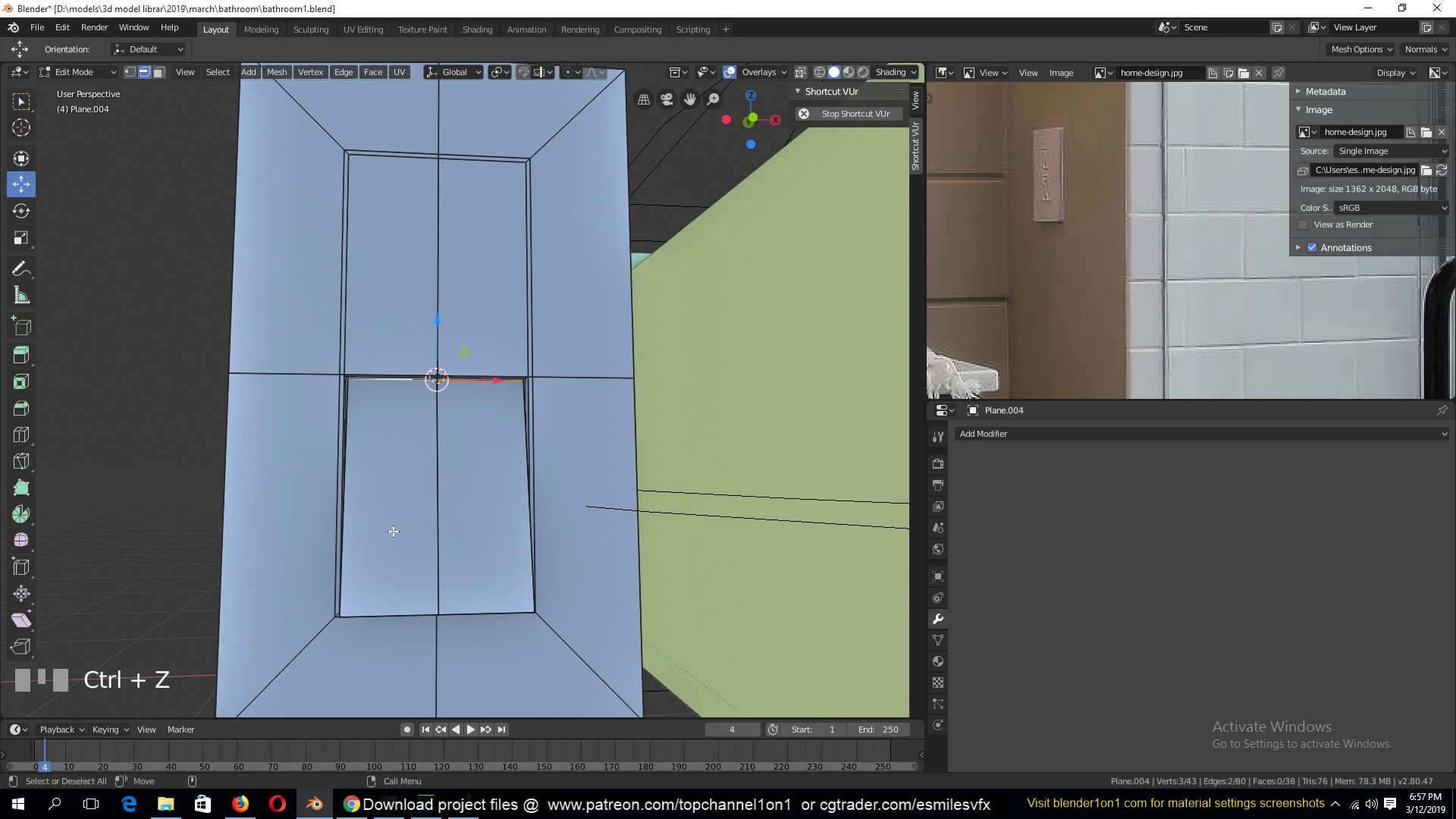
# Select the switch's front and side faces and separate them from the plate into their own object.
pyautogui.press('3')
pyautogui.click(368, 511)
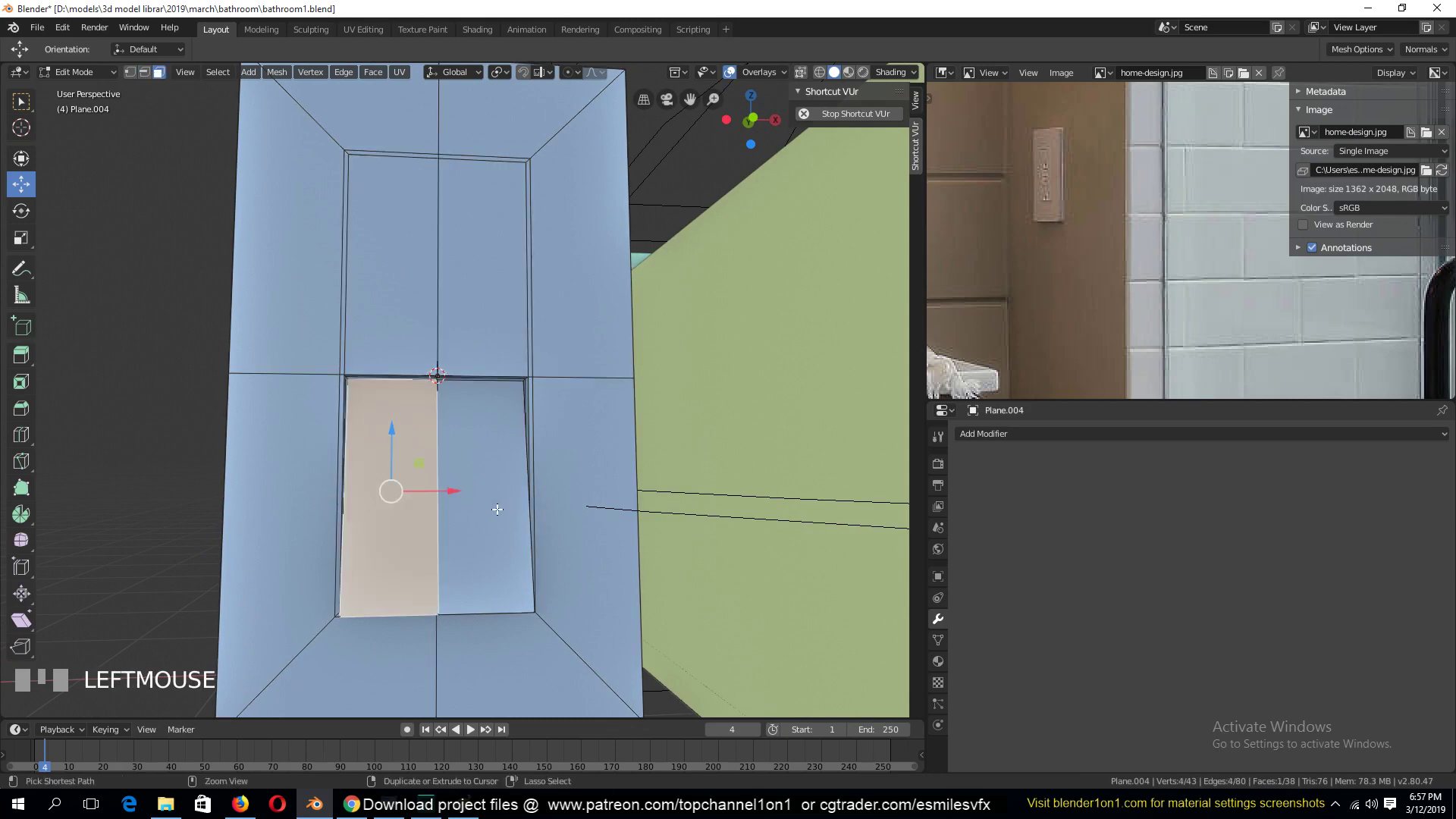
pyautogui.keyDown('ctrl'); pyautogui.click(496, 509); pyautogui.keyUp('ctrl')
pyautogui.press('ctrl+KP_Add')
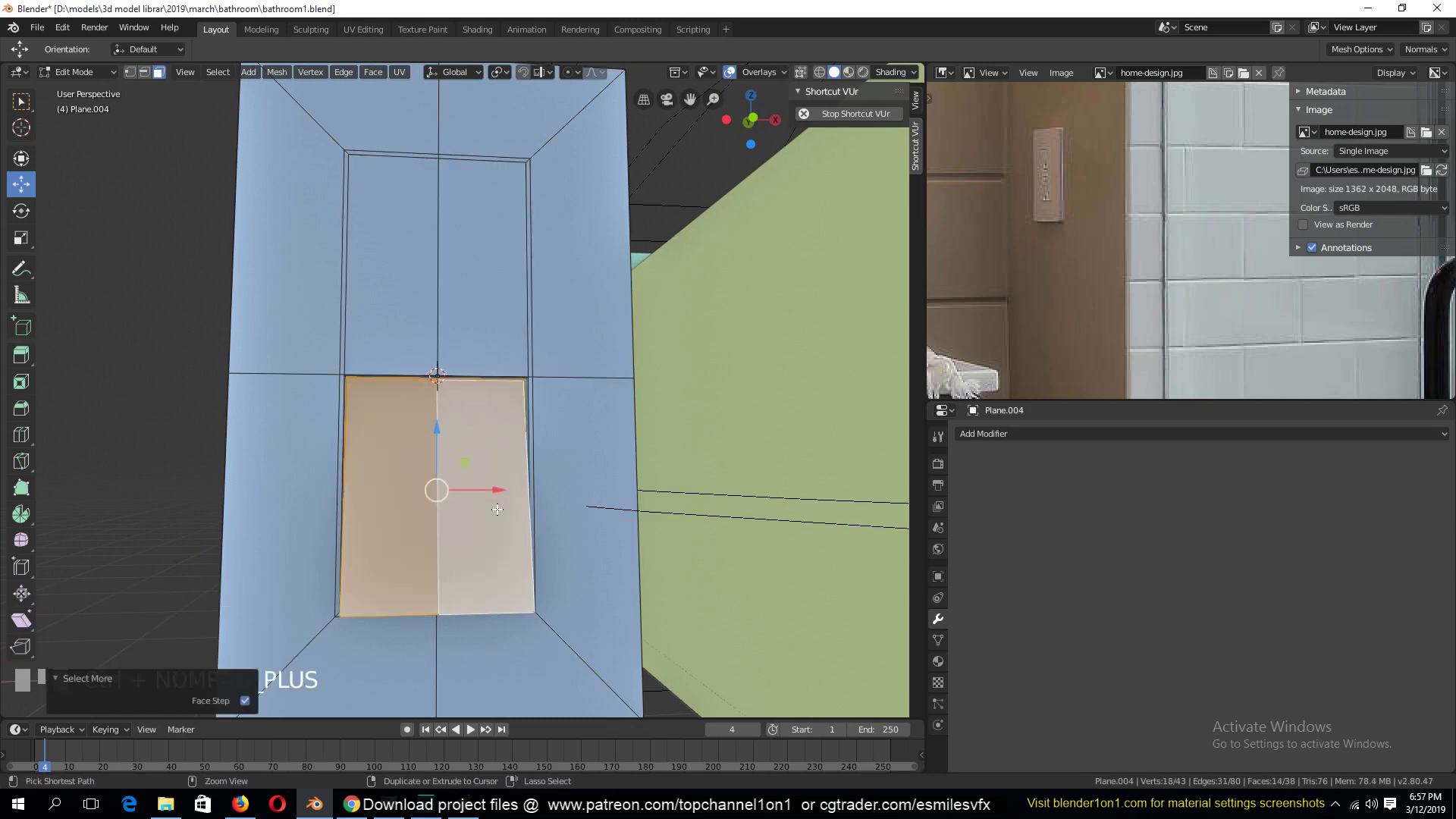
pyautogui.press('ctrl+KP_Subtract')
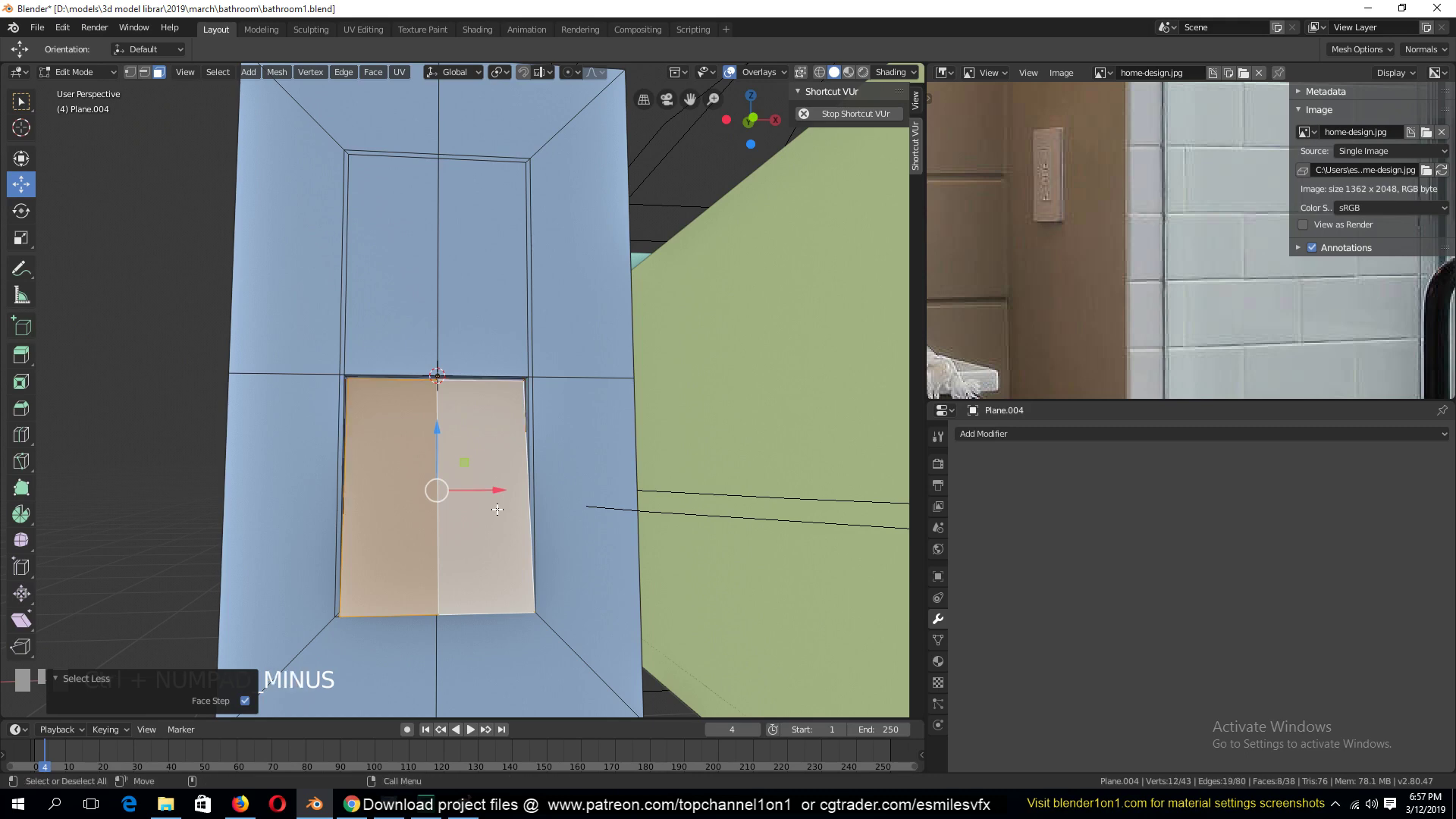
pyautogui.press('y')
pyautogui.press('p')
pyautogui.click(498, 508)
pyautogui.press('Tab')
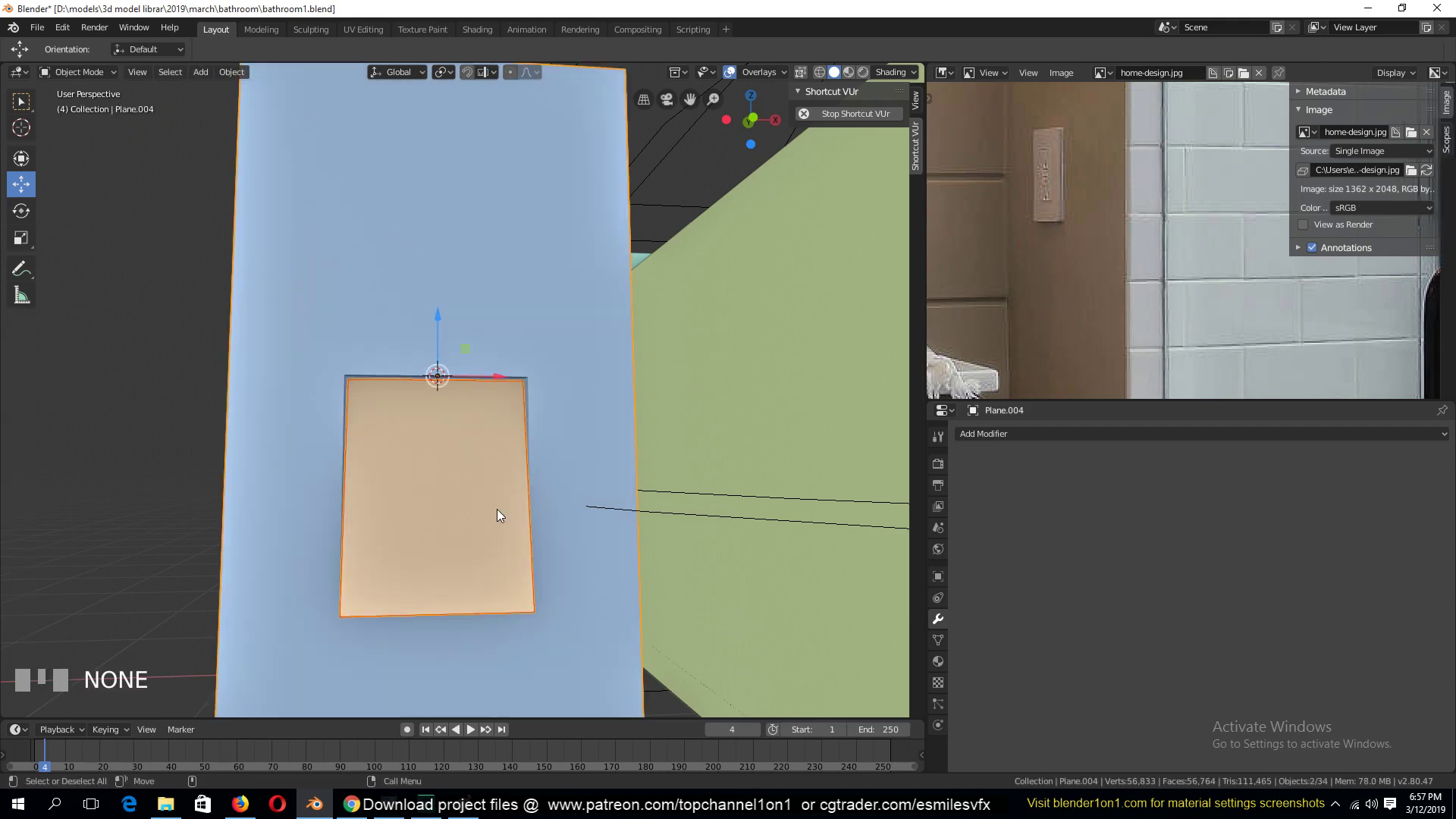
# Isolate the separated switch and add a centred horizontal loop cut across its front and sides.
pyautogui.click(490, 524)
pyautogui.press('`')
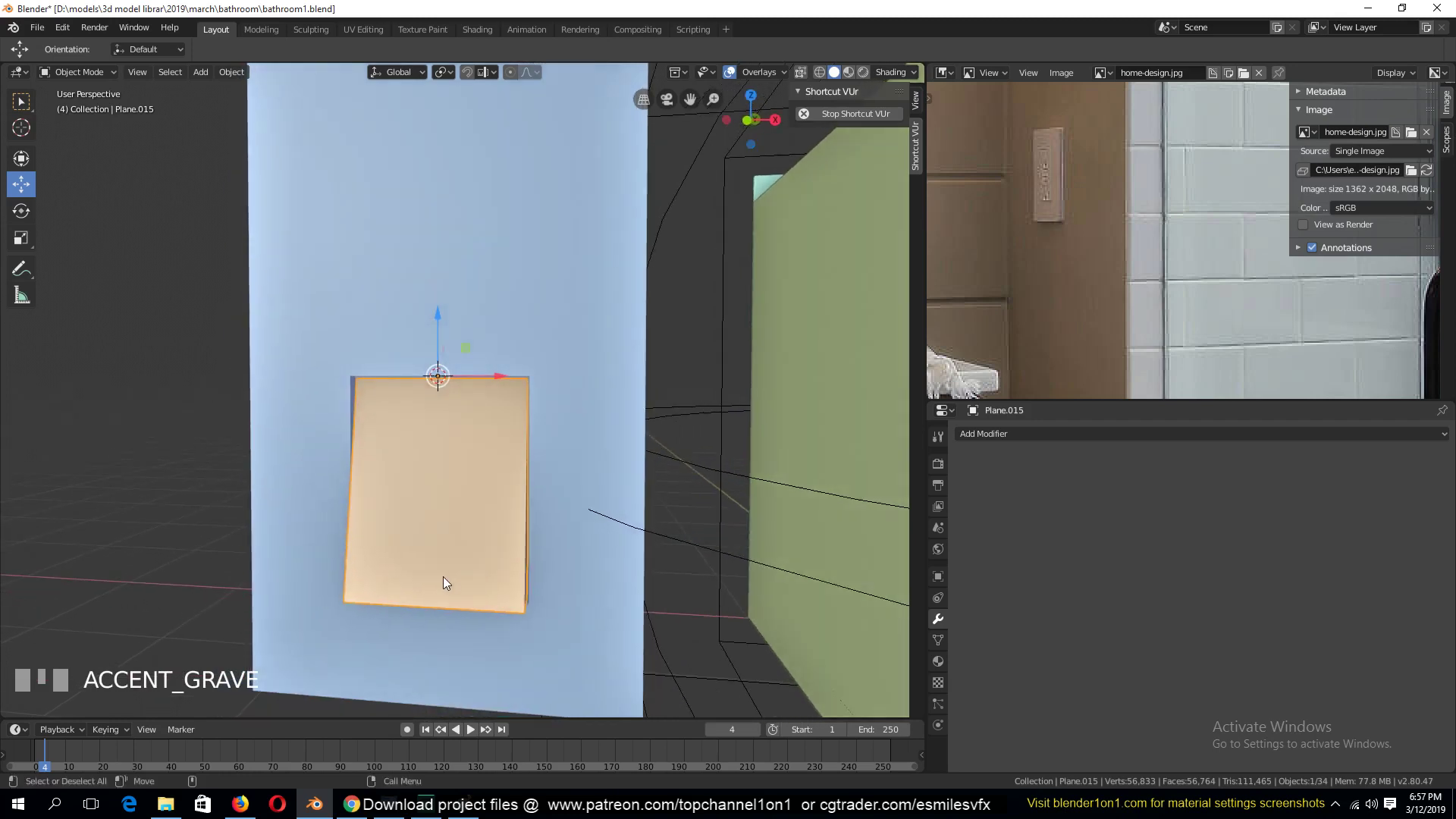
pyautogui.hotkey('shift', 'h')
pyautogui.press('`')
pyautogui.press('Tab')
pyautogui.scroll(2, 371, 566)
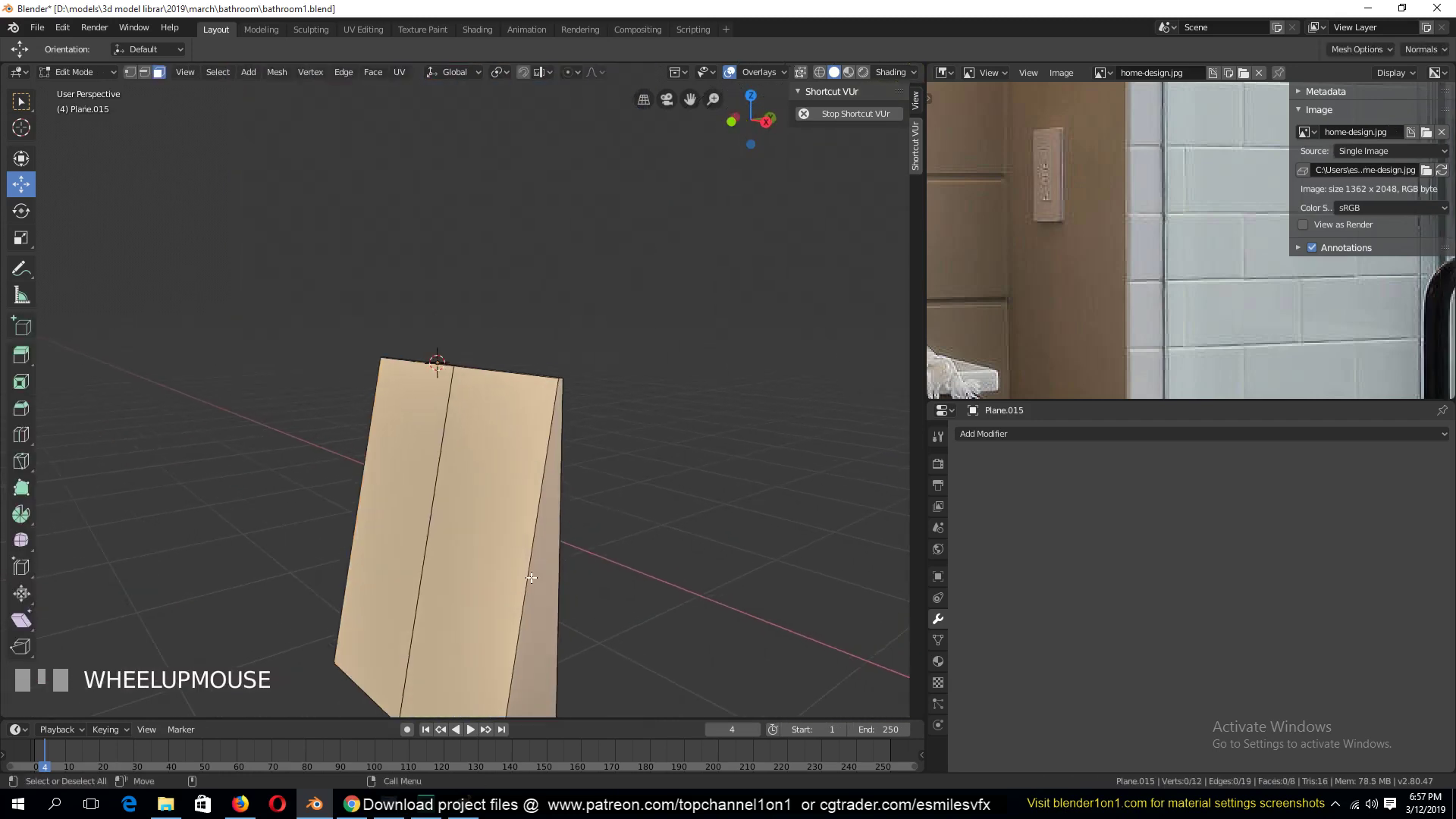
pyautogui.press('`')
pyautogui.hotkey('ctrl', 'r')
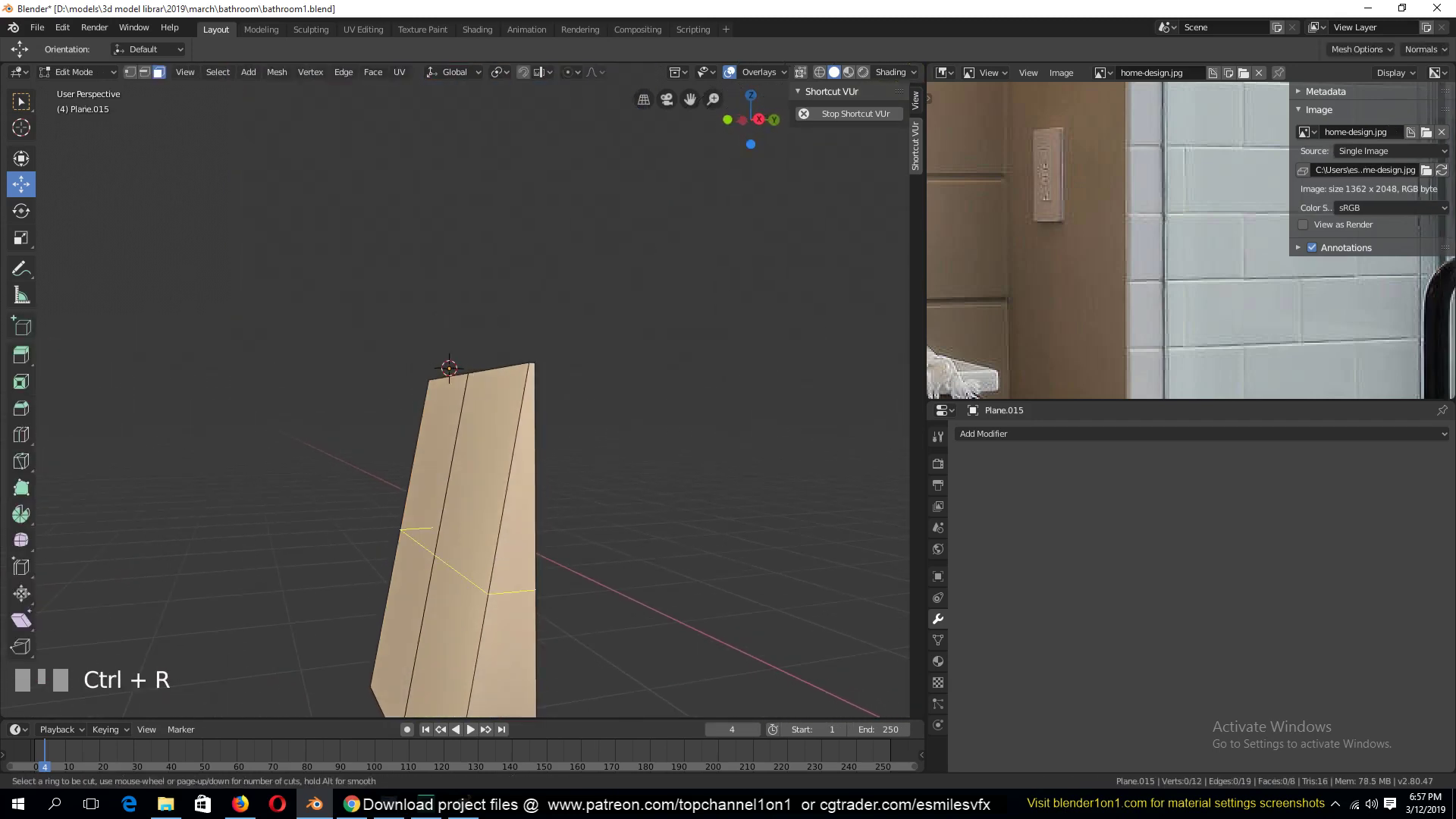
pyautogui.click(497, 601)
pyautogui.rightClick(497, 601)
# Move the front vertices of the switch's middle loop inward along Y to bend the front face.
pyautogui.press('1')
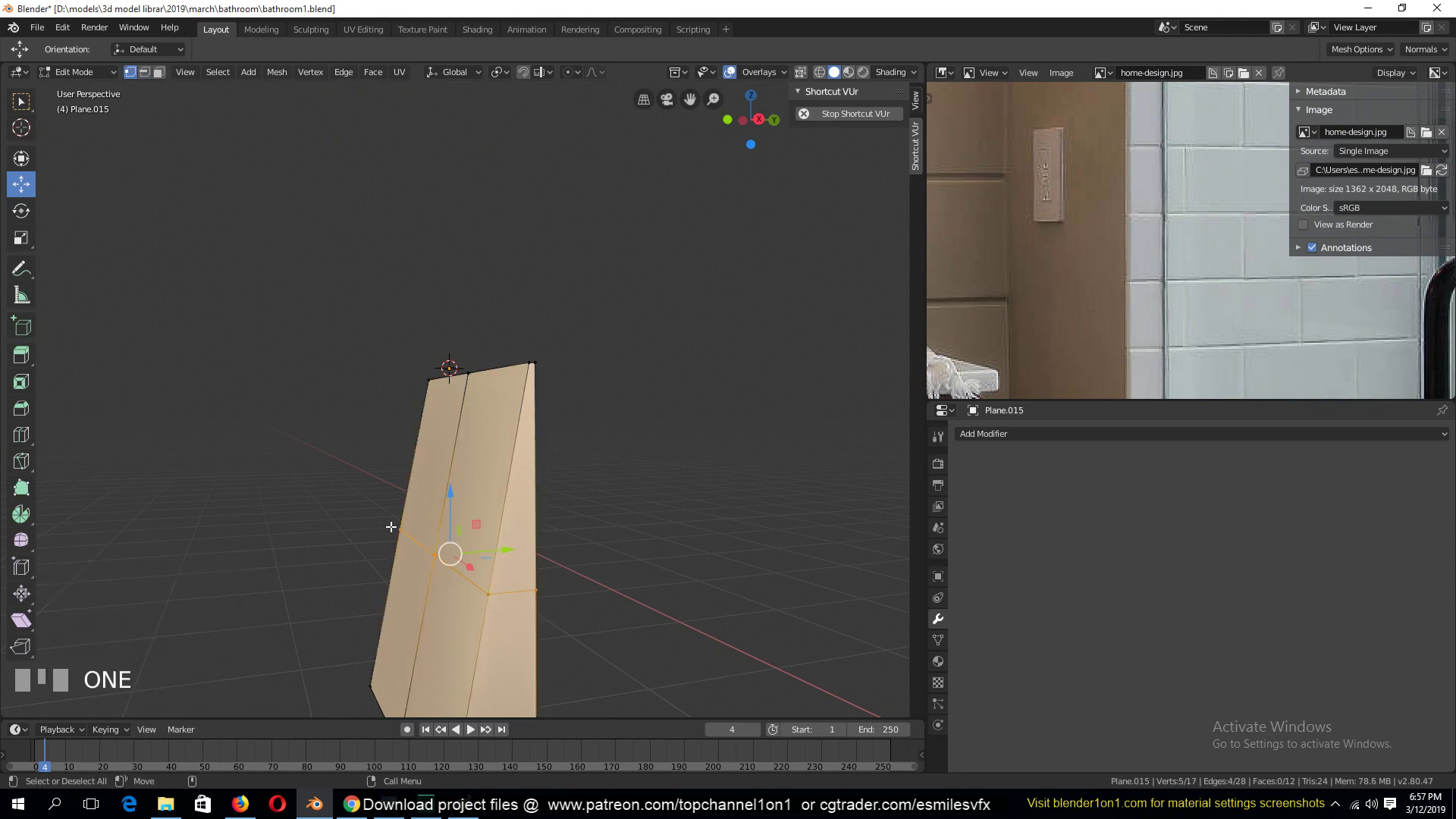
pyautogui.click(391, 526)
pyautogui.keyDown('ctrl'); pyautogui.click(511, 560); pyautogui.keyUp('ctrl')
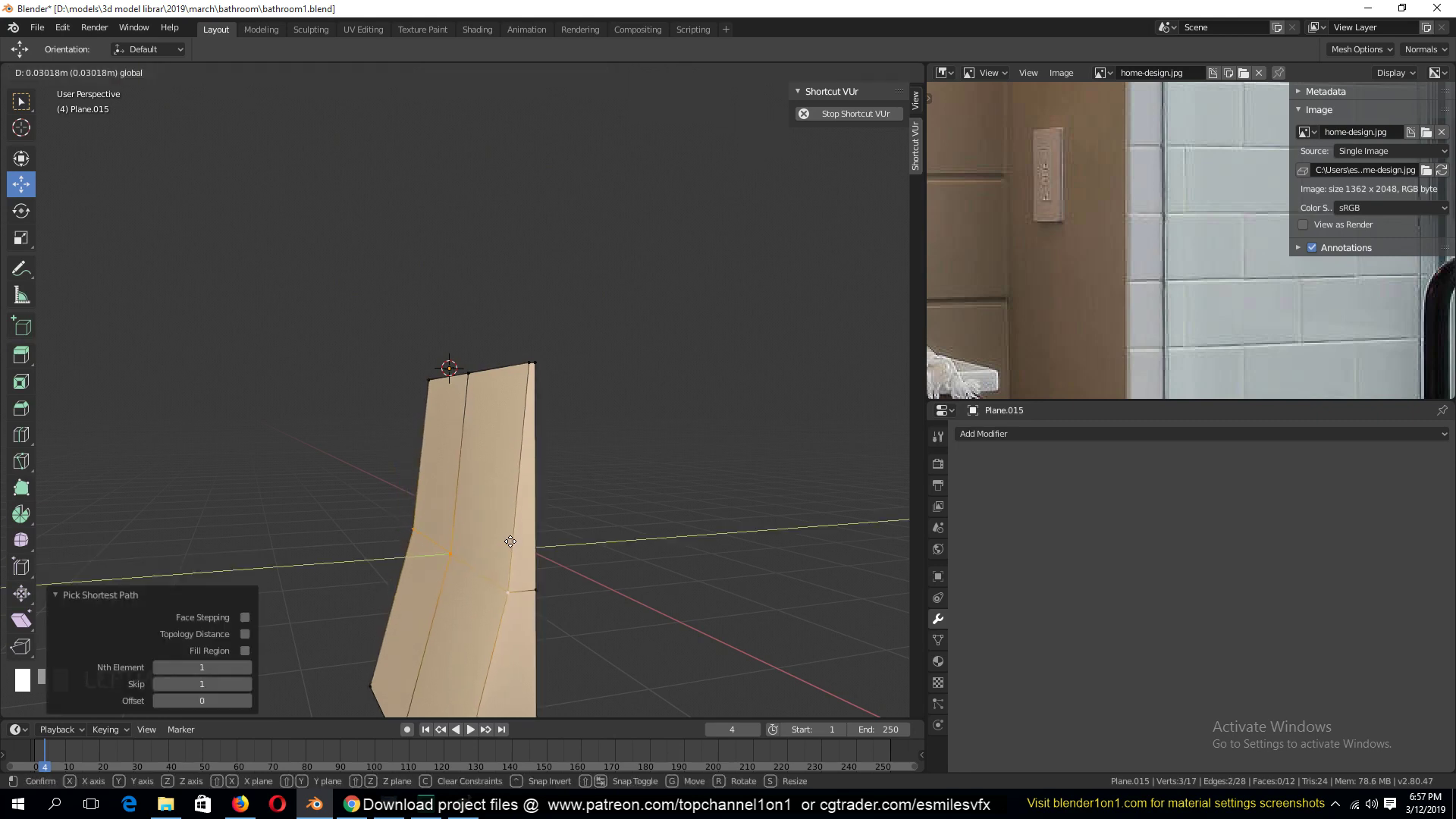
# Bevel the switch's middle edge loop by about 0.274 m with 5 segments to curve the front.
pyautogui.press('2')
pyautogui.keyDown('alt'); pyautogui.click(500, 596); pyautogui.keyUp('alt')
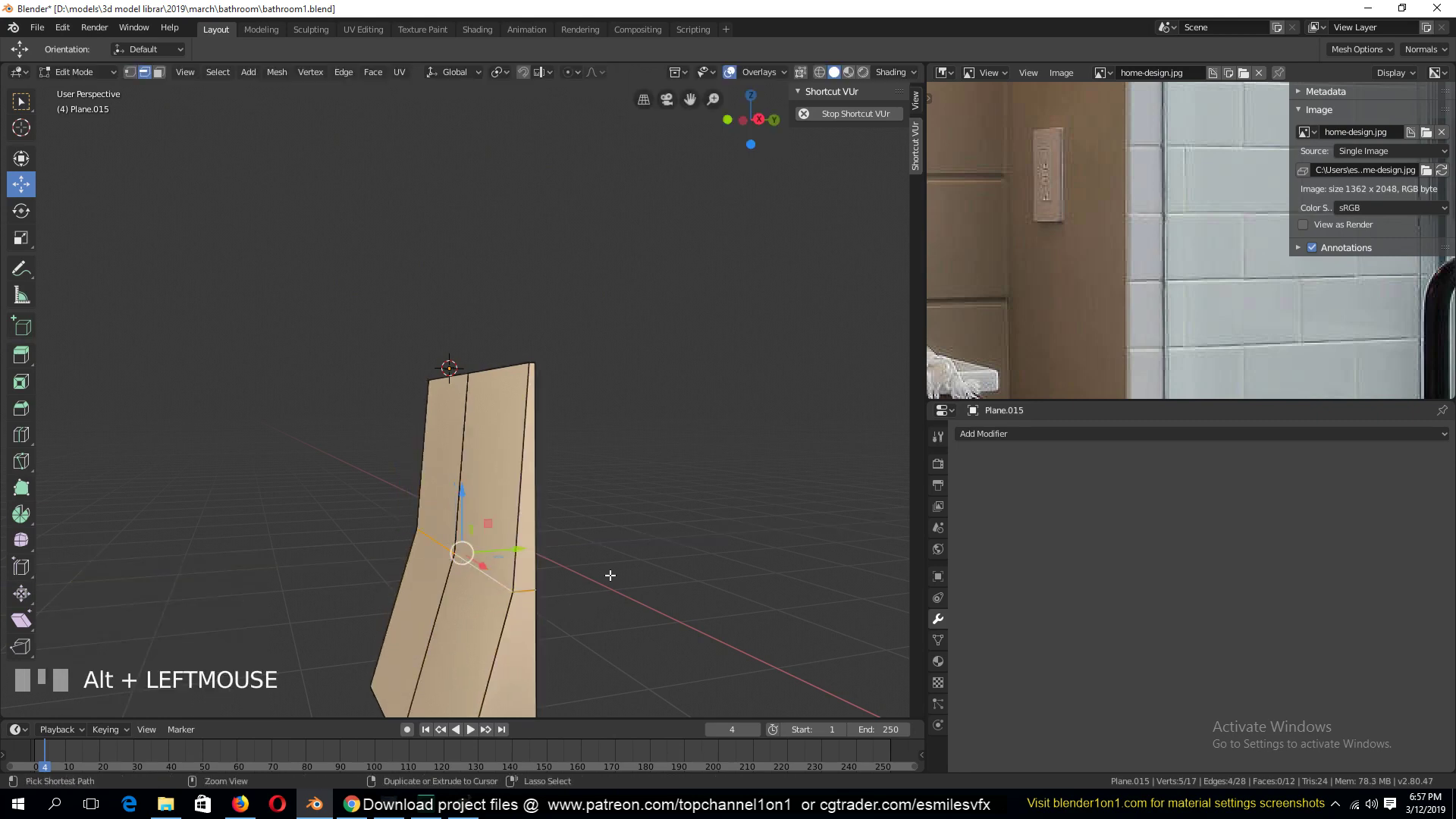
pyautogui.hotkey('ctrl', 'b')
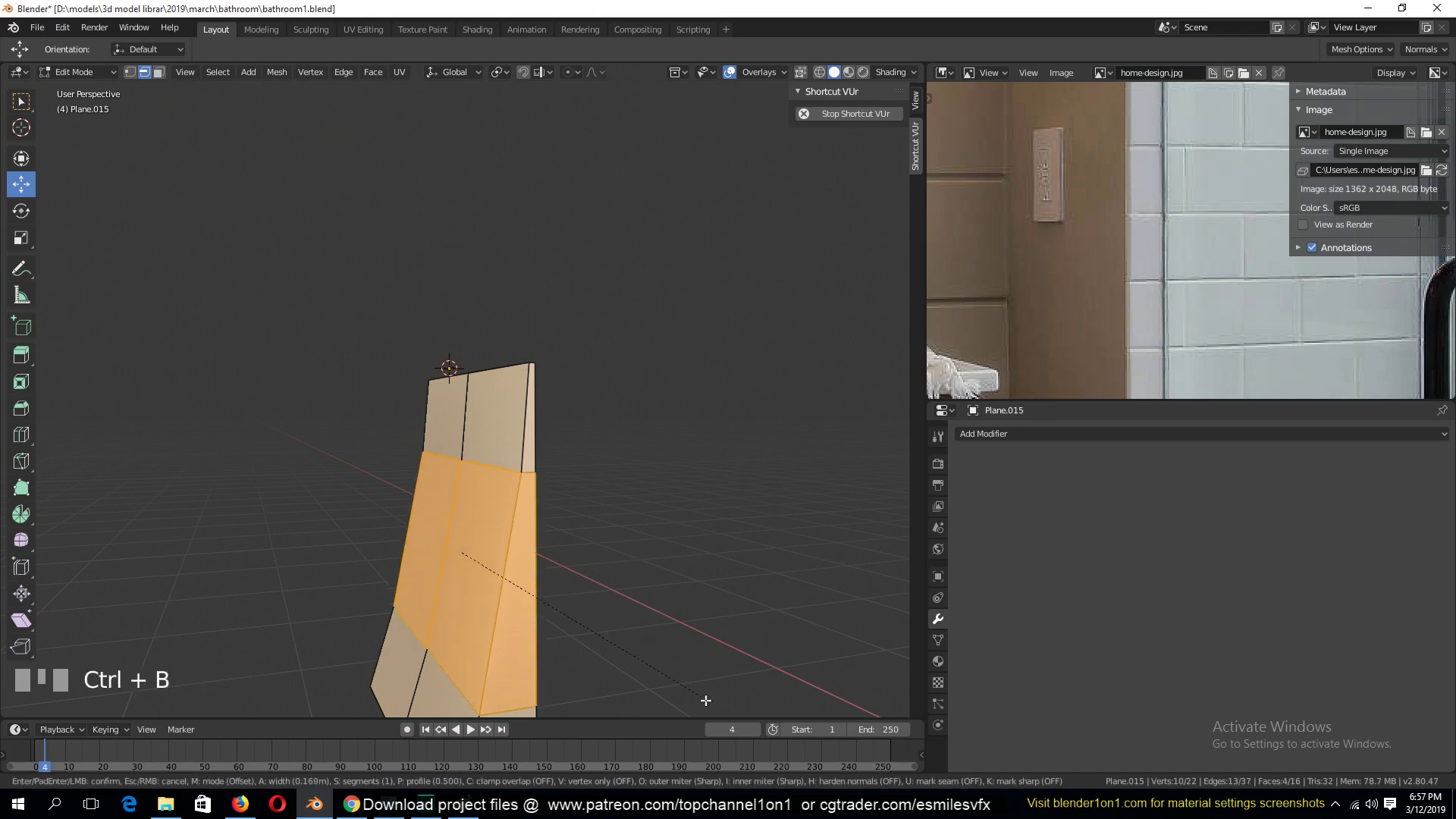
pyautogui.scroll(4, 758, 690)
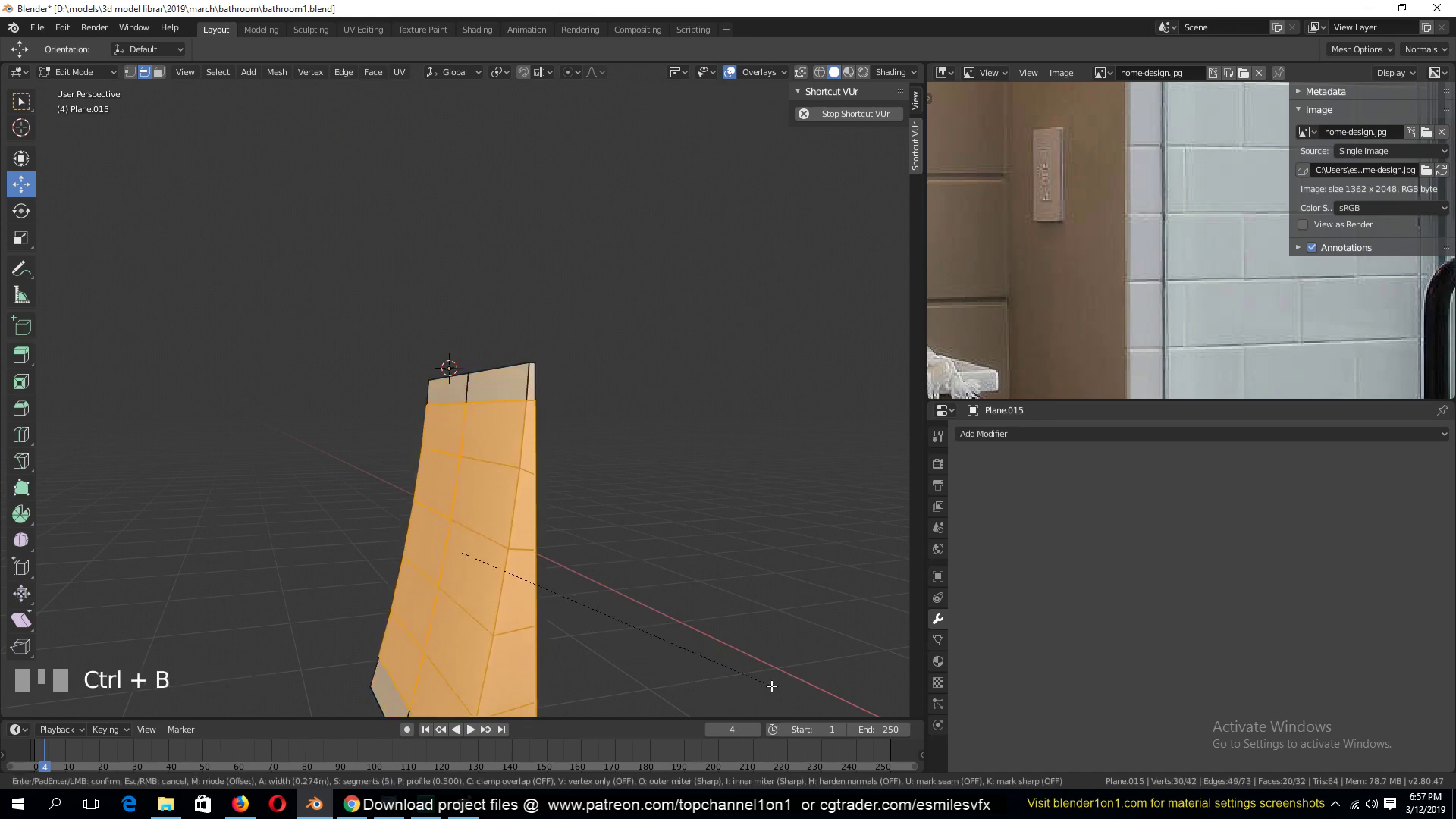
pyautogui.click(770, 687)
pyautogui.press('Tab')
pyautogui.scroll(-1, 476, 526)
pyautogui.press('`')
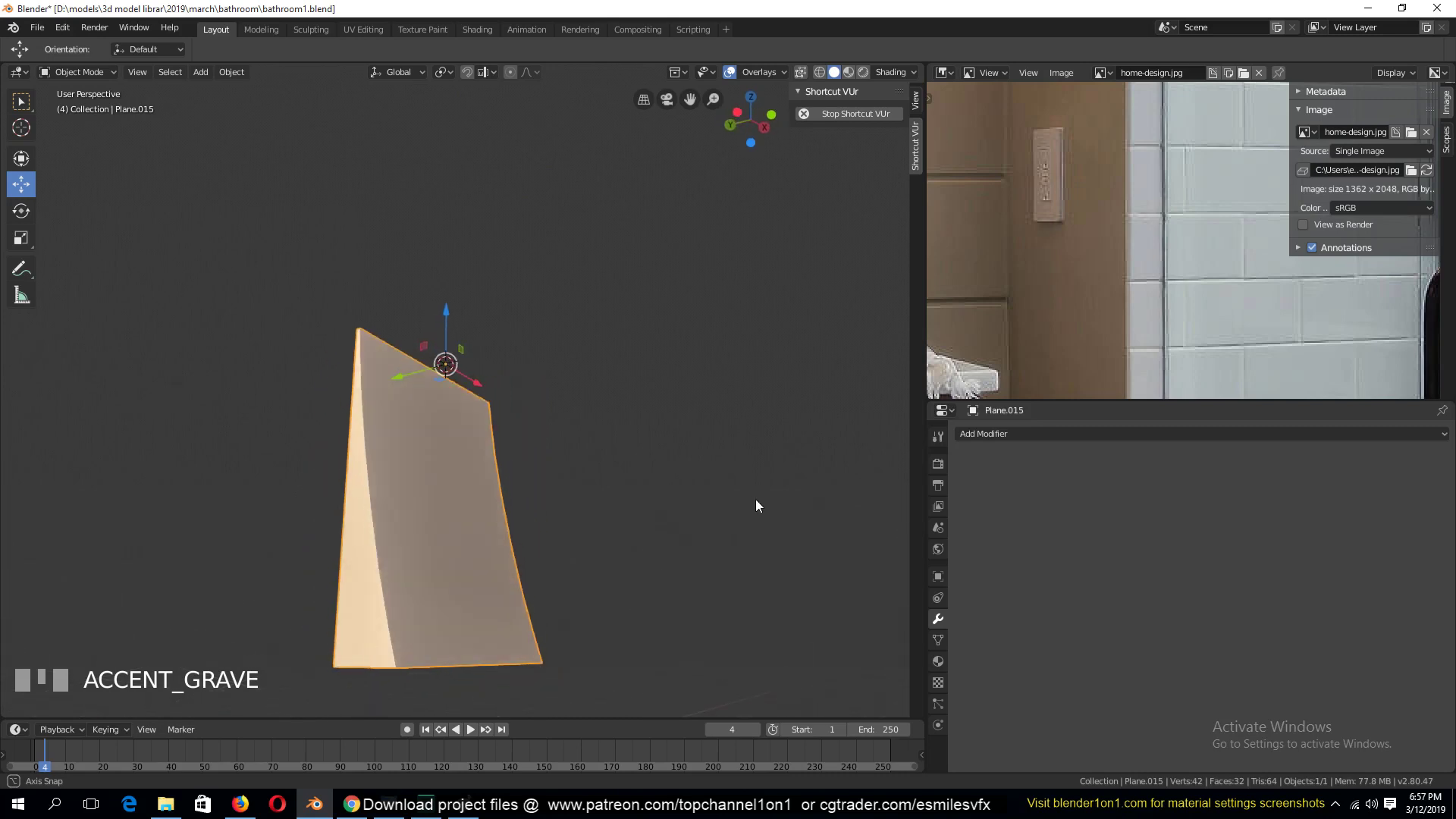
pyautogui.moveTo(779, 501); pyautogui.dragTo(426, 552, button='middle')
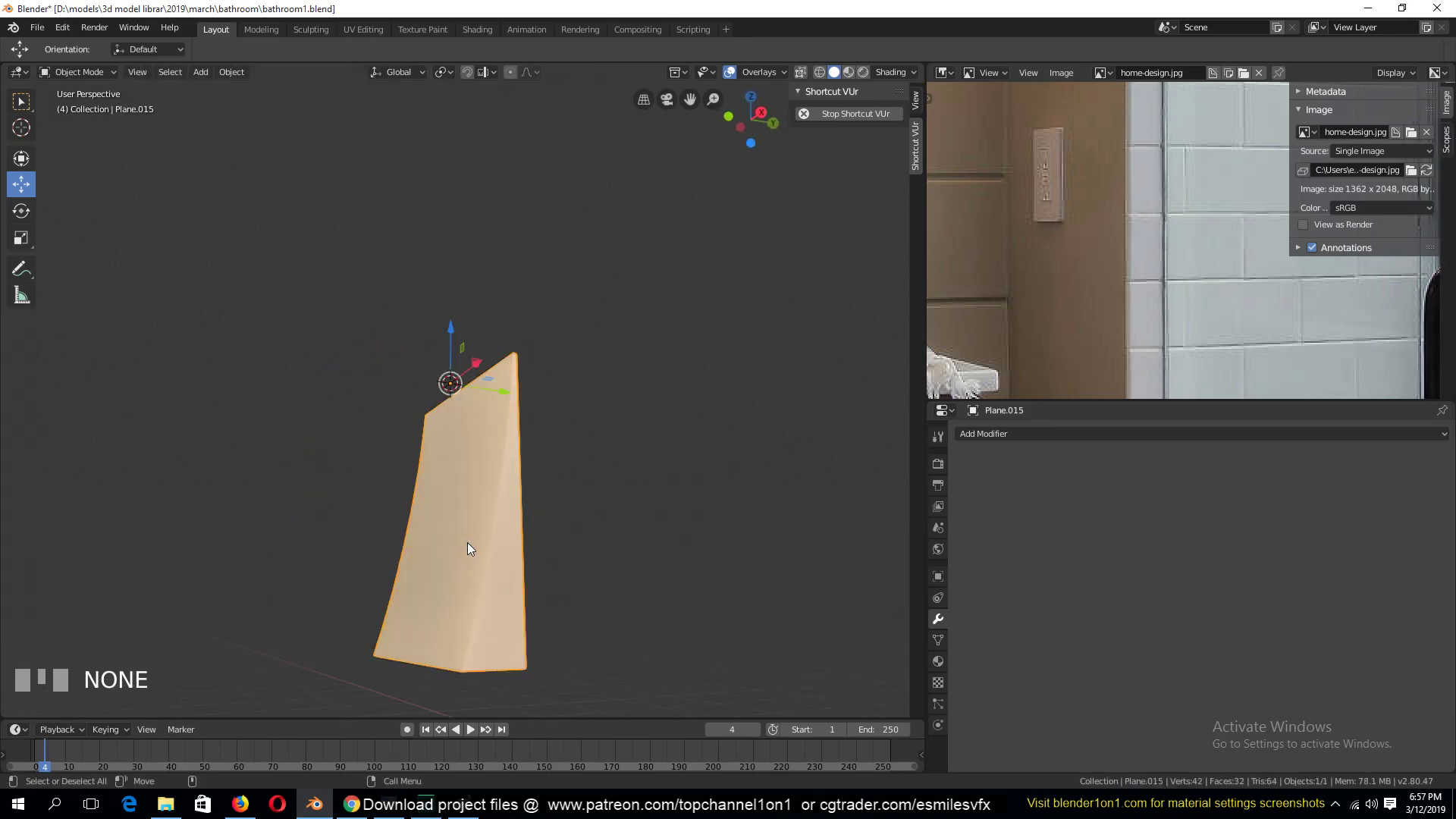
# Unhide all objects and open the switch plate's mesh for editing at its upper panel.
pyautogui.hotkey('alt', 'h')
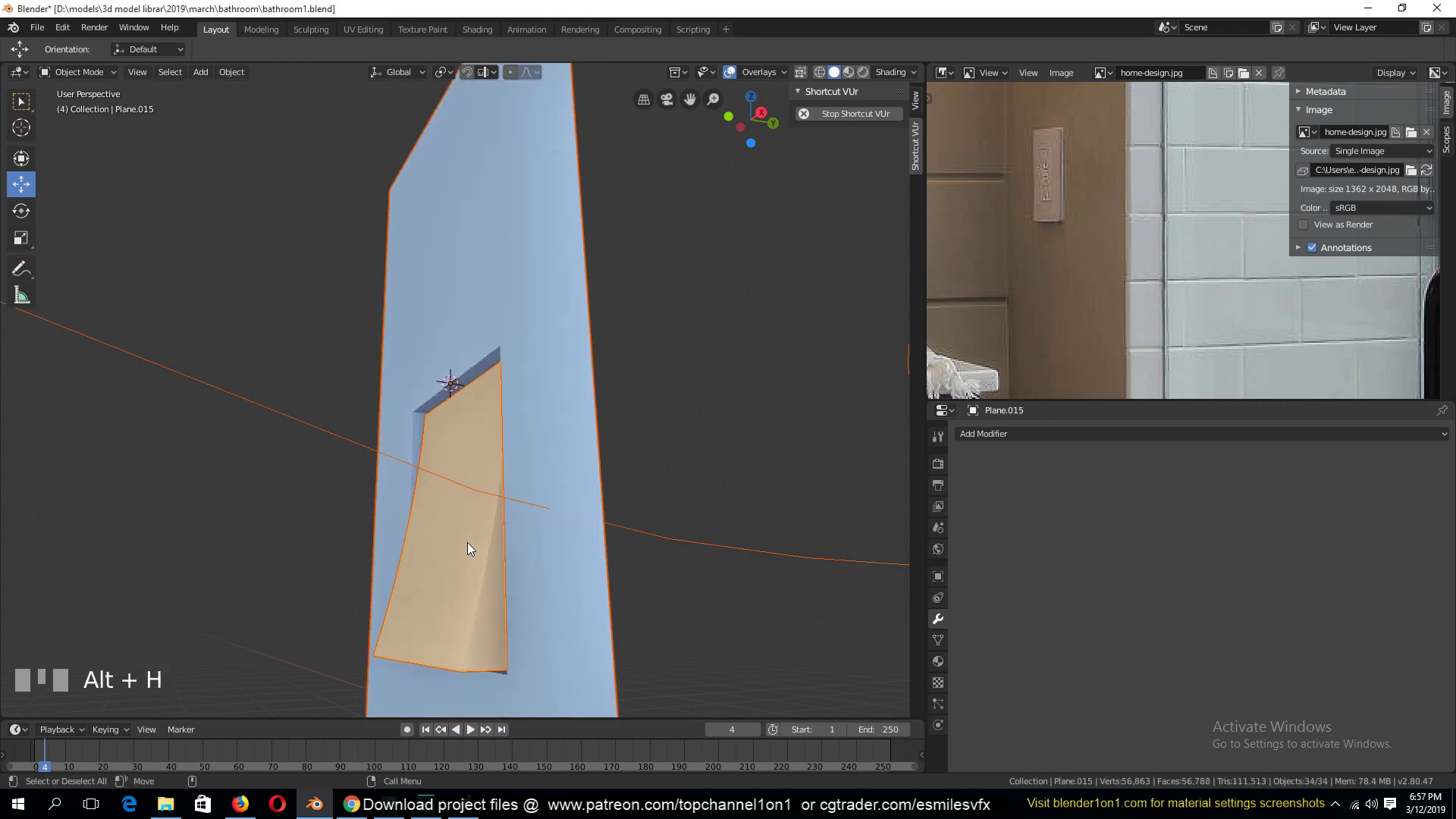
pyautogui.press('`')
pyautogui.moveTo(467, 543); pyautogui.dragTo(612, 543, button='middle')
pyautogui.click(576, 394)
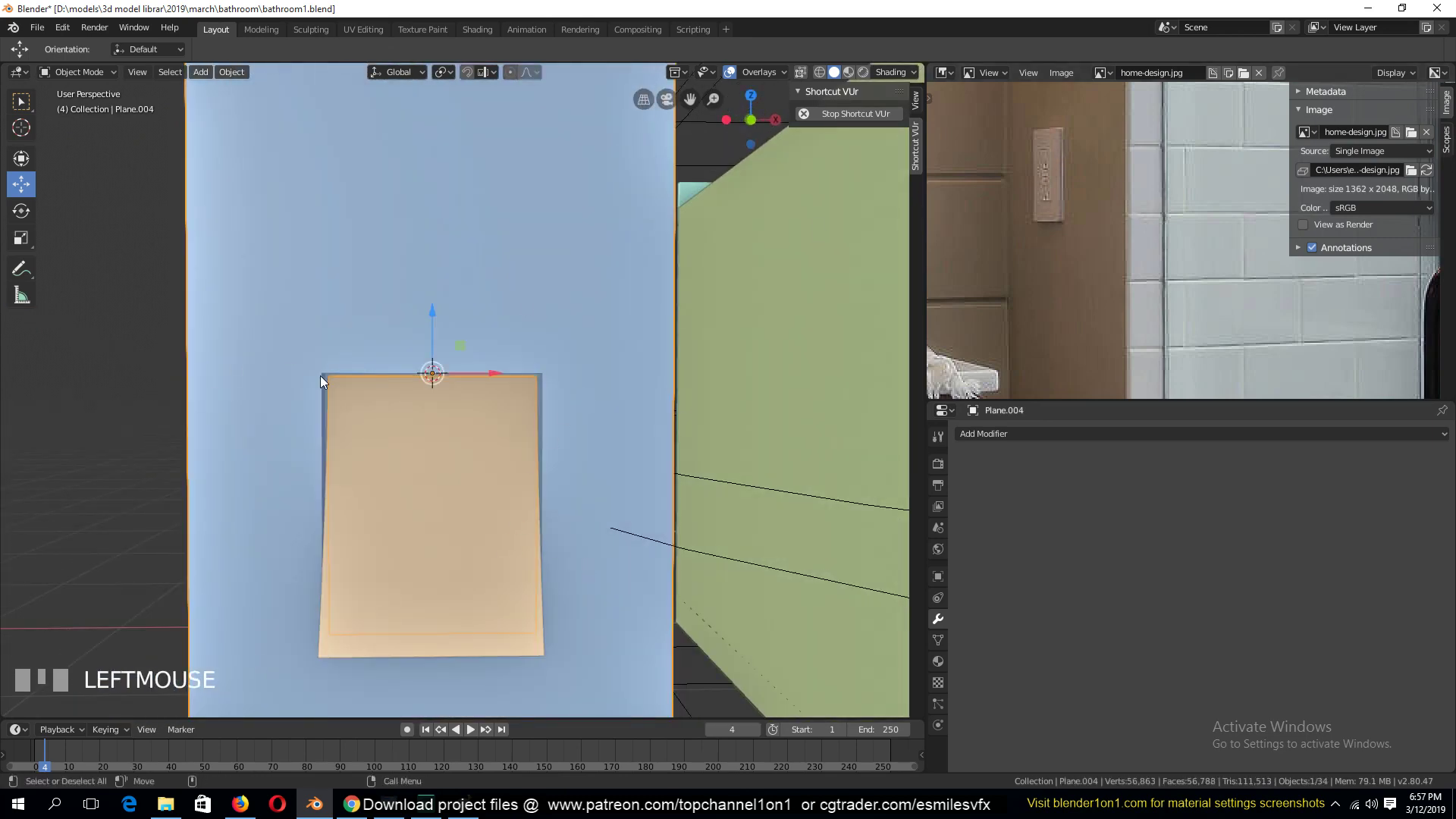
pyautogui.keyDown('shift'); pyautogui.moveTo(377, 305); pyautogui.dragTo(367, 475, button='middle'); pyautogui.keyUp('shift')
pyautogui.press('Tab')
pyautogui.press('`')
pyautogui.moveTo(413, 414); pyautogui.dragTo(395, 390, button='middle')
pyautogui.scroll(2, 394, 390)
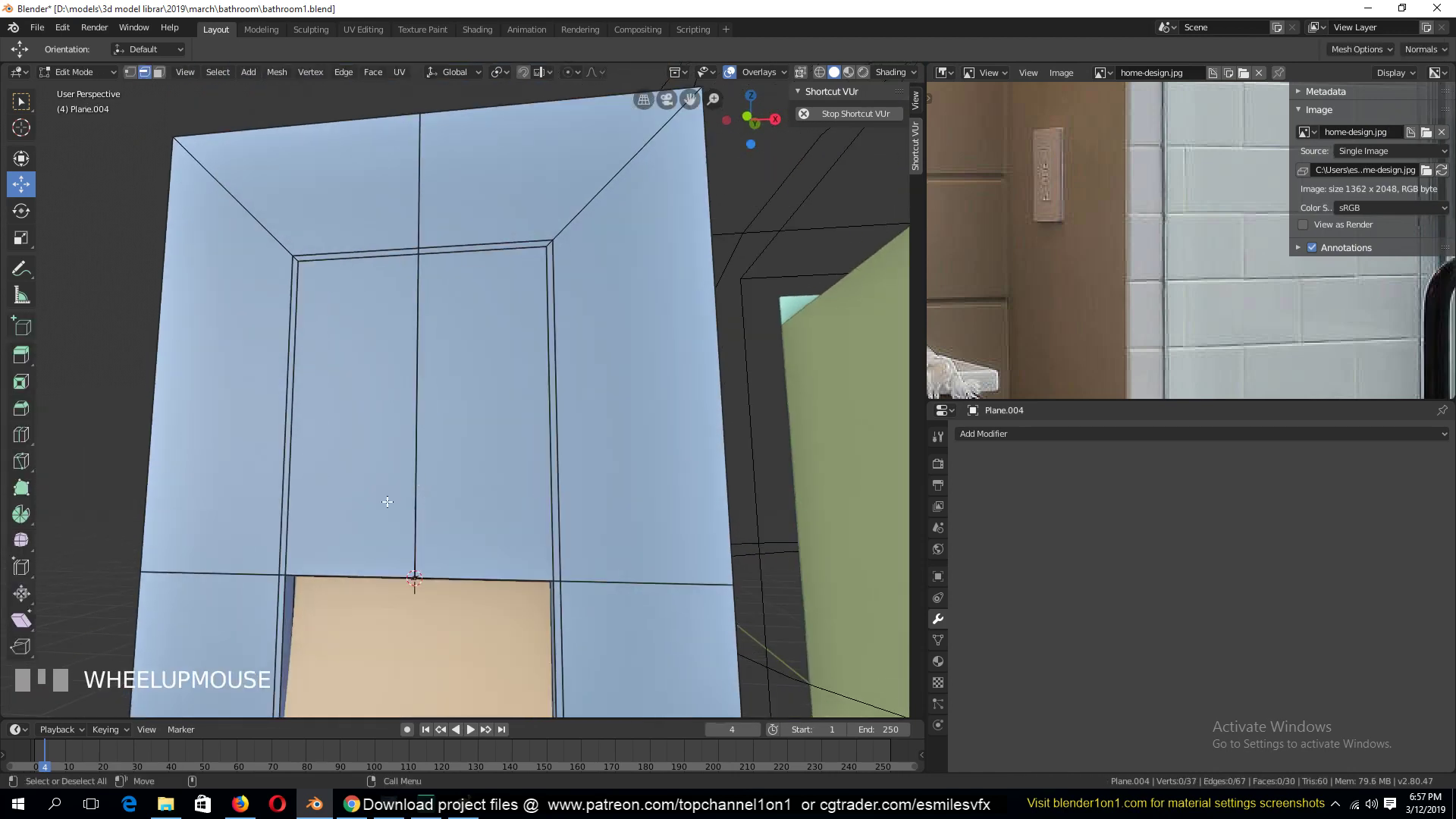
pyautogui.hotkey('ctrl', 'r')
pyautogui.press('3')
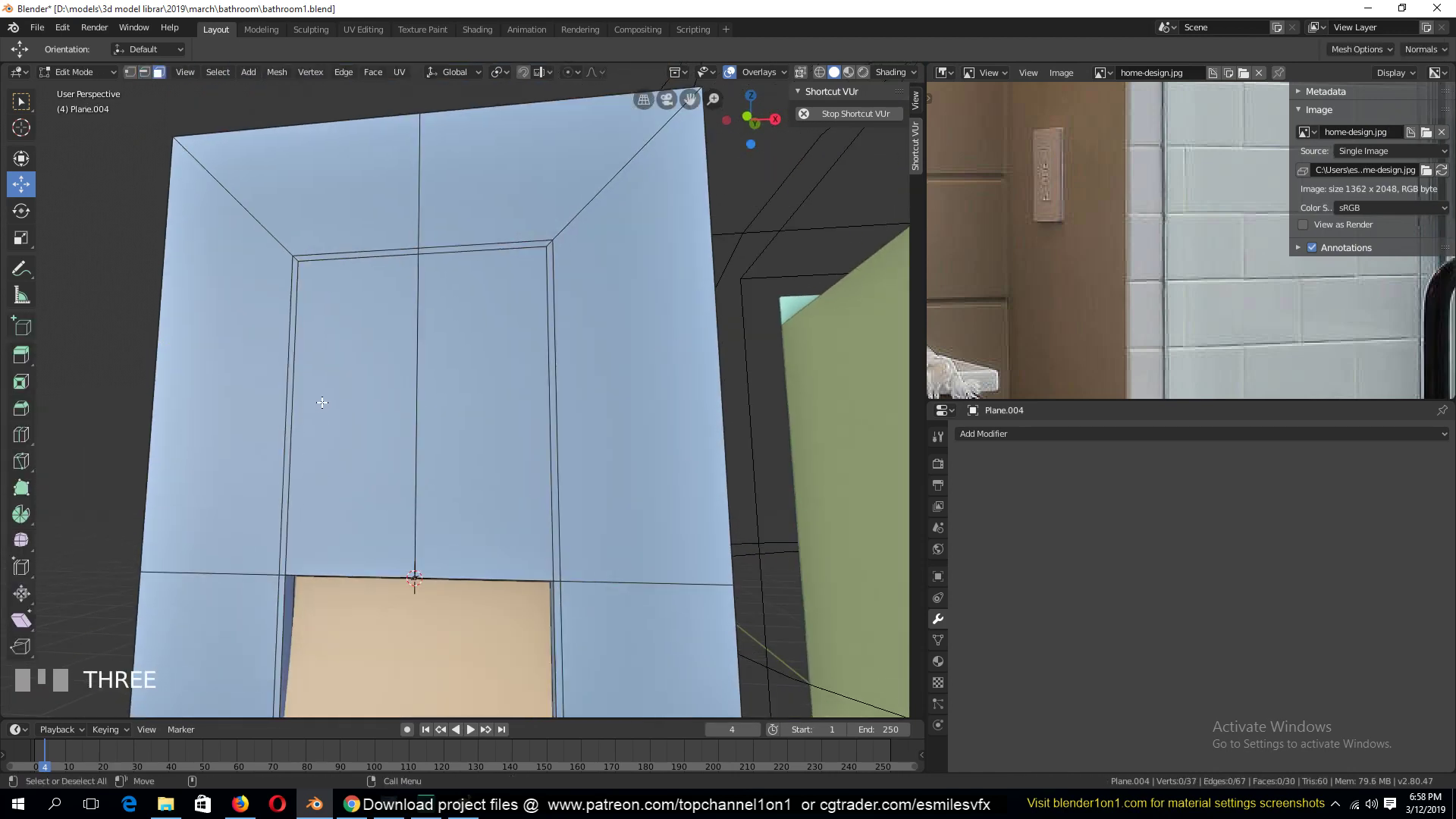
pyautogui.click(328, 409)
pyautogui.press('Tab')
pyautogui.press('`')
pyautogui.moveTo(521, 571); pyautogui.dragTo(525, 607, button='middle')
pyautogui.scroll(2, 498, 506)
pyautogui.press('`')
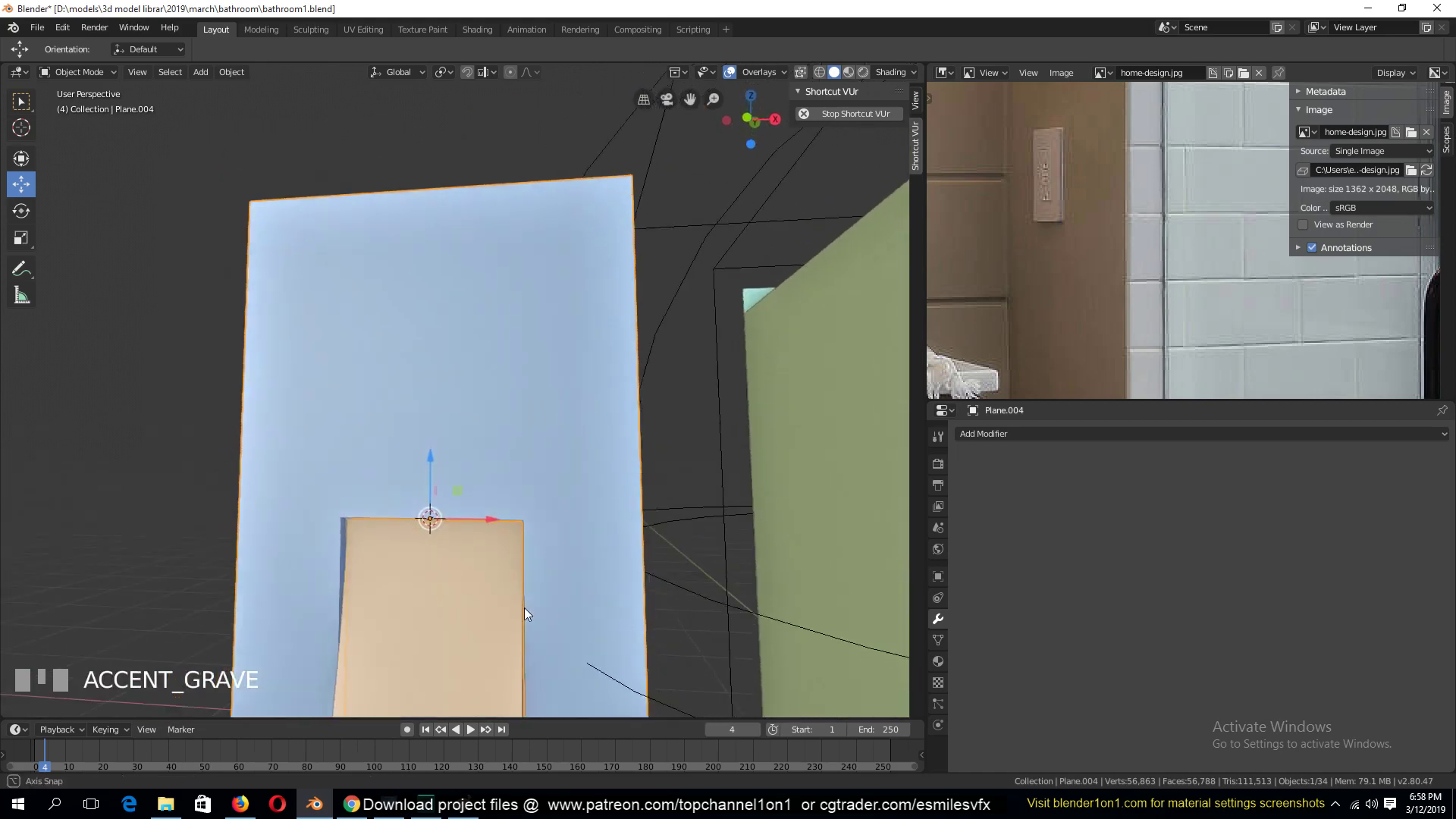
pyautogui.press('Tab')
pyautogui.press('`')
pyautogui.moveTo(513, 458); pyautogui.dragTo(527, 488, button='middle')
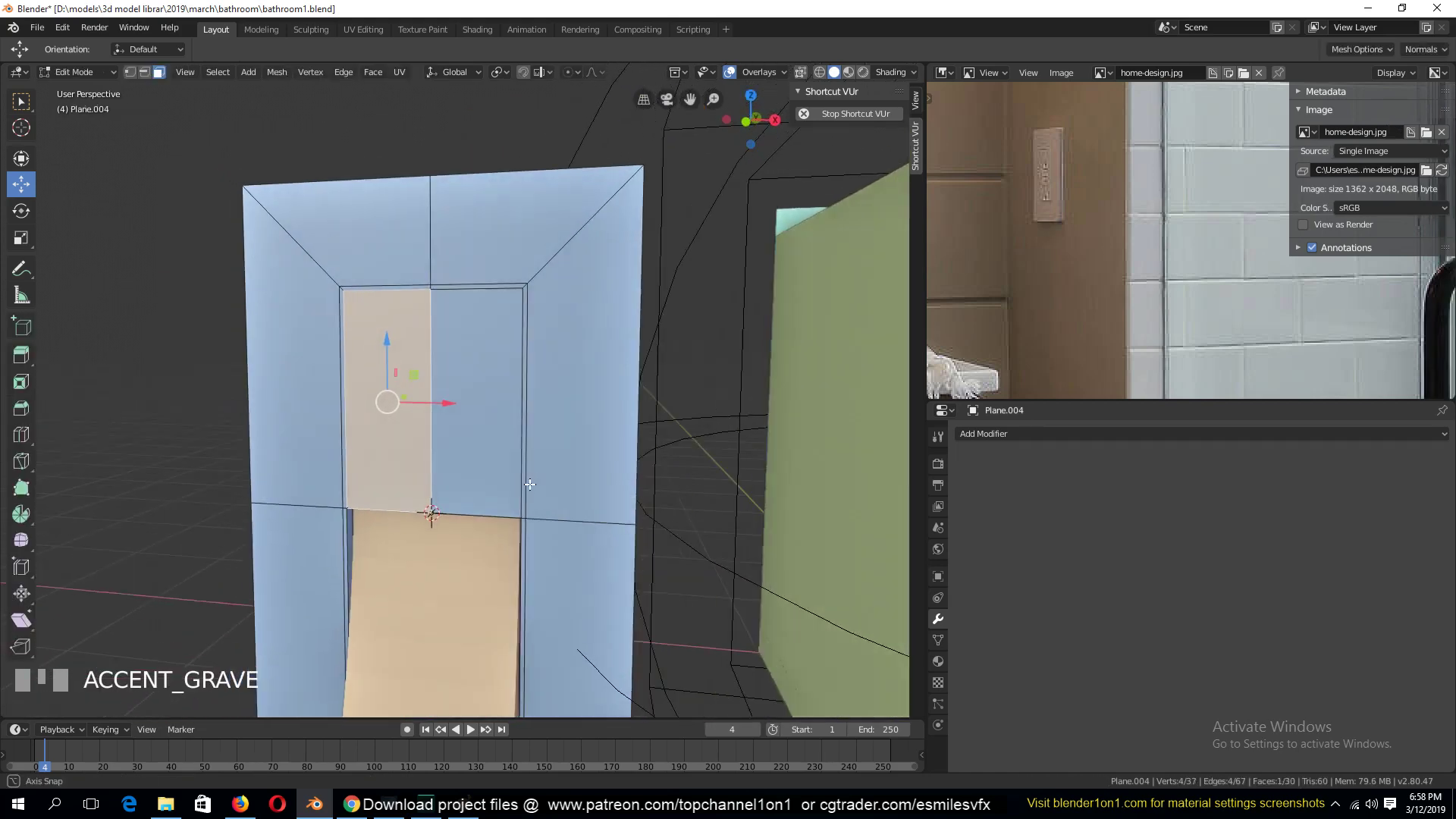
pyautogui.hotkey('alt', 'a')
# Try to add a loop cut at the corner of the thin border around the plate's inner panels.
pyautogui.moveTo(559, 316); pyautogui.dragTo(493, 461, button='middle')
pyautogui.scroll(2, 504, 481)
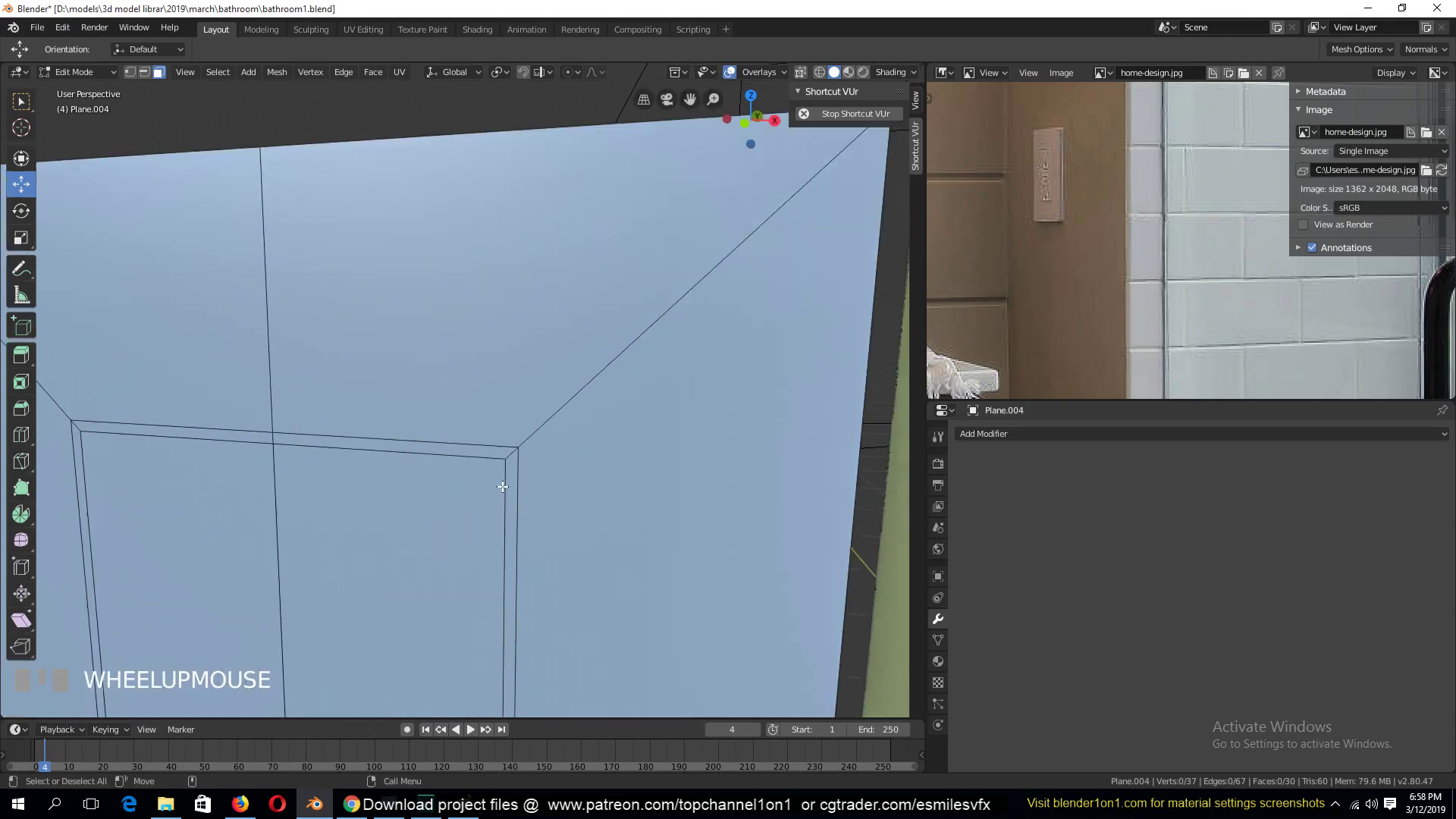
pyautogui.hotkey('ctrl', 'r')
pyautogui.click(511, 449)
pyautogui.rightClick(511, 449)
pyautogui.hotkey('ctrl', 'z')
# Add a centred loop cut to the thin border around the plate's inner panels and sink its outer face strip into a groove.
pyautogui.hotkey('ctrl', 'r')
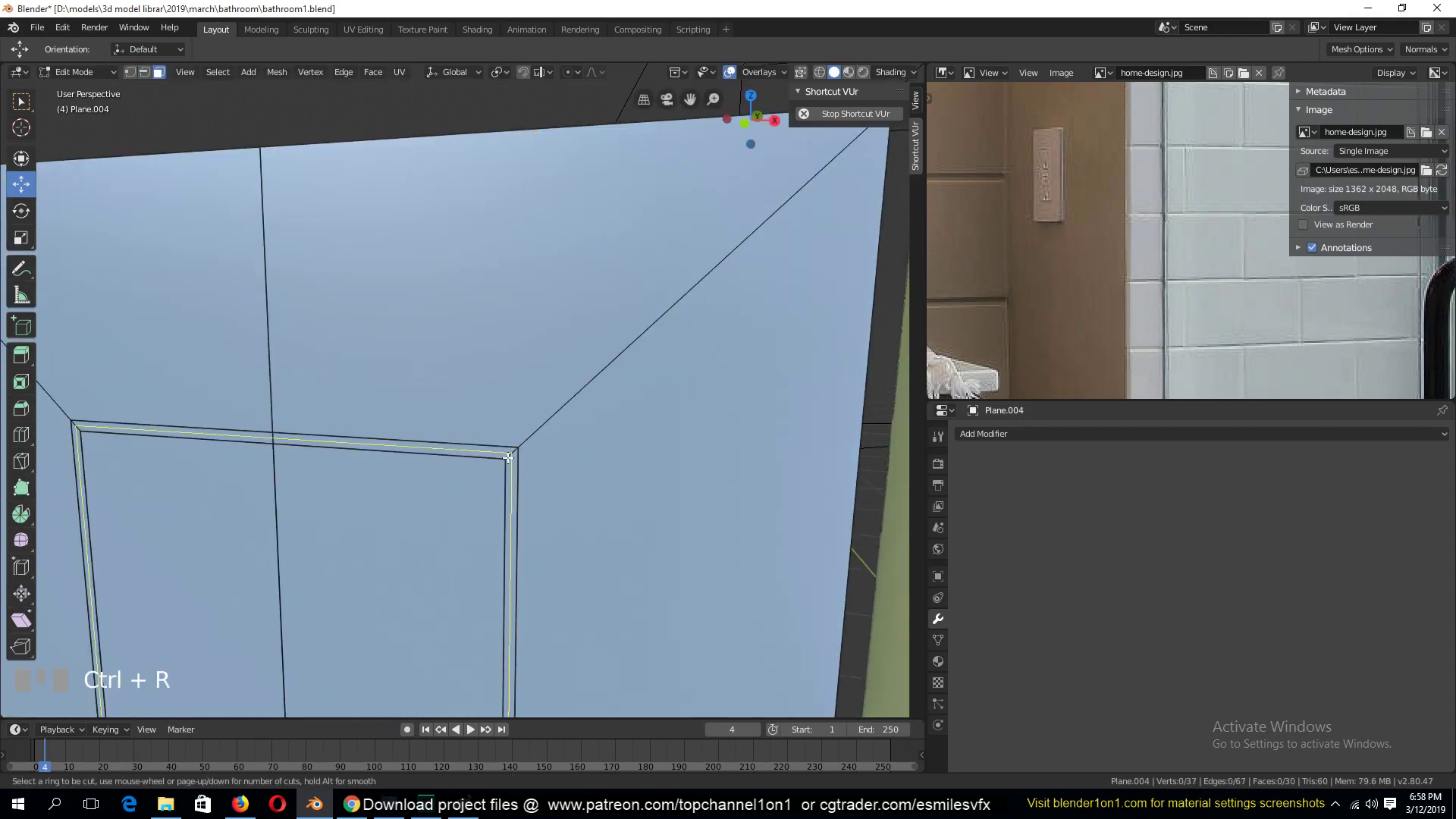
pyautogui.click(508, 458)
pyautogui.rightClick(508, 458)
pyautogui.press('3')
pyautogui.keyDown('alt'); pyautogui.click(512, 458); pyautogui.keyUp('alt')
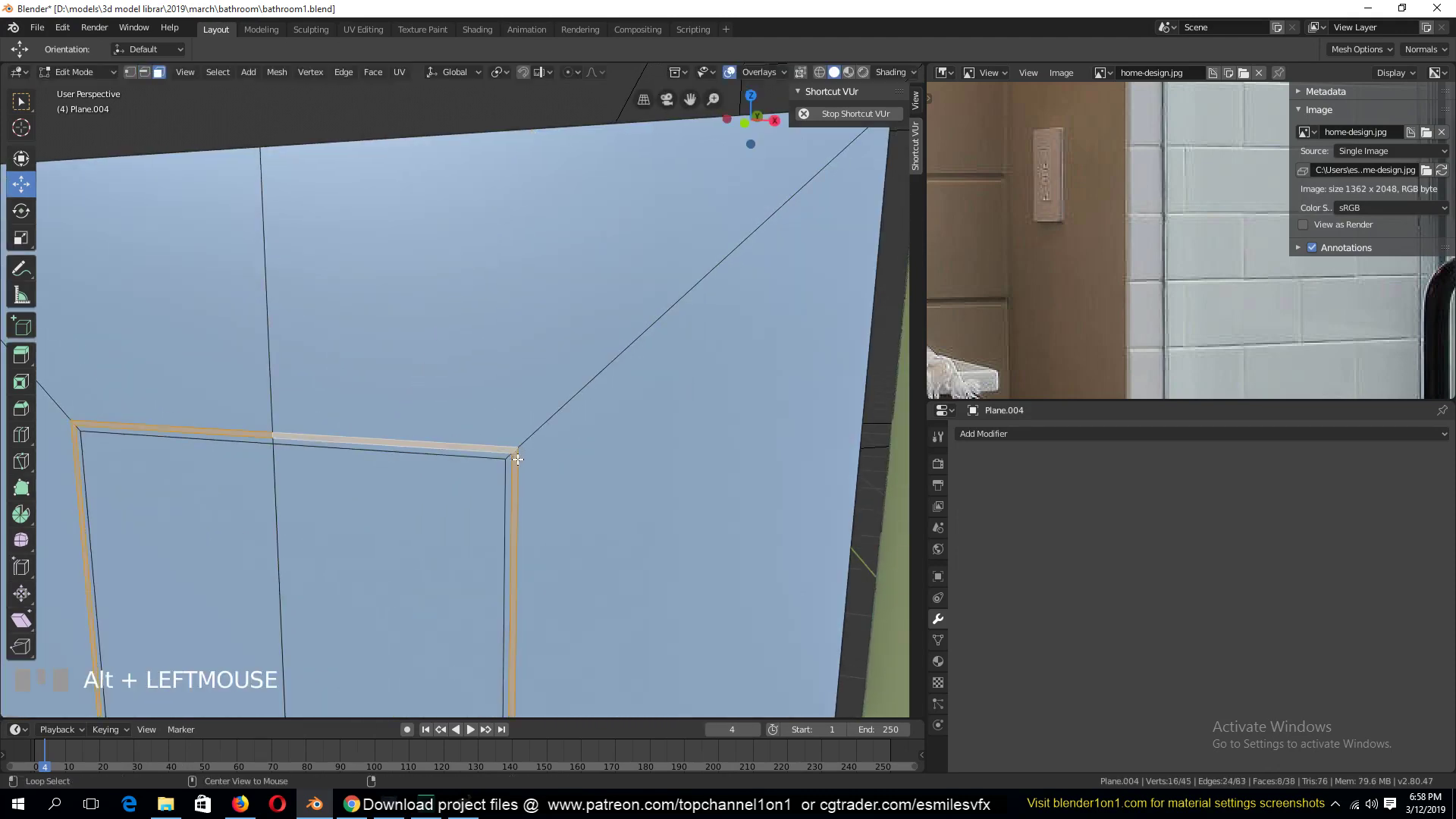
pyautogui.press('Tab')
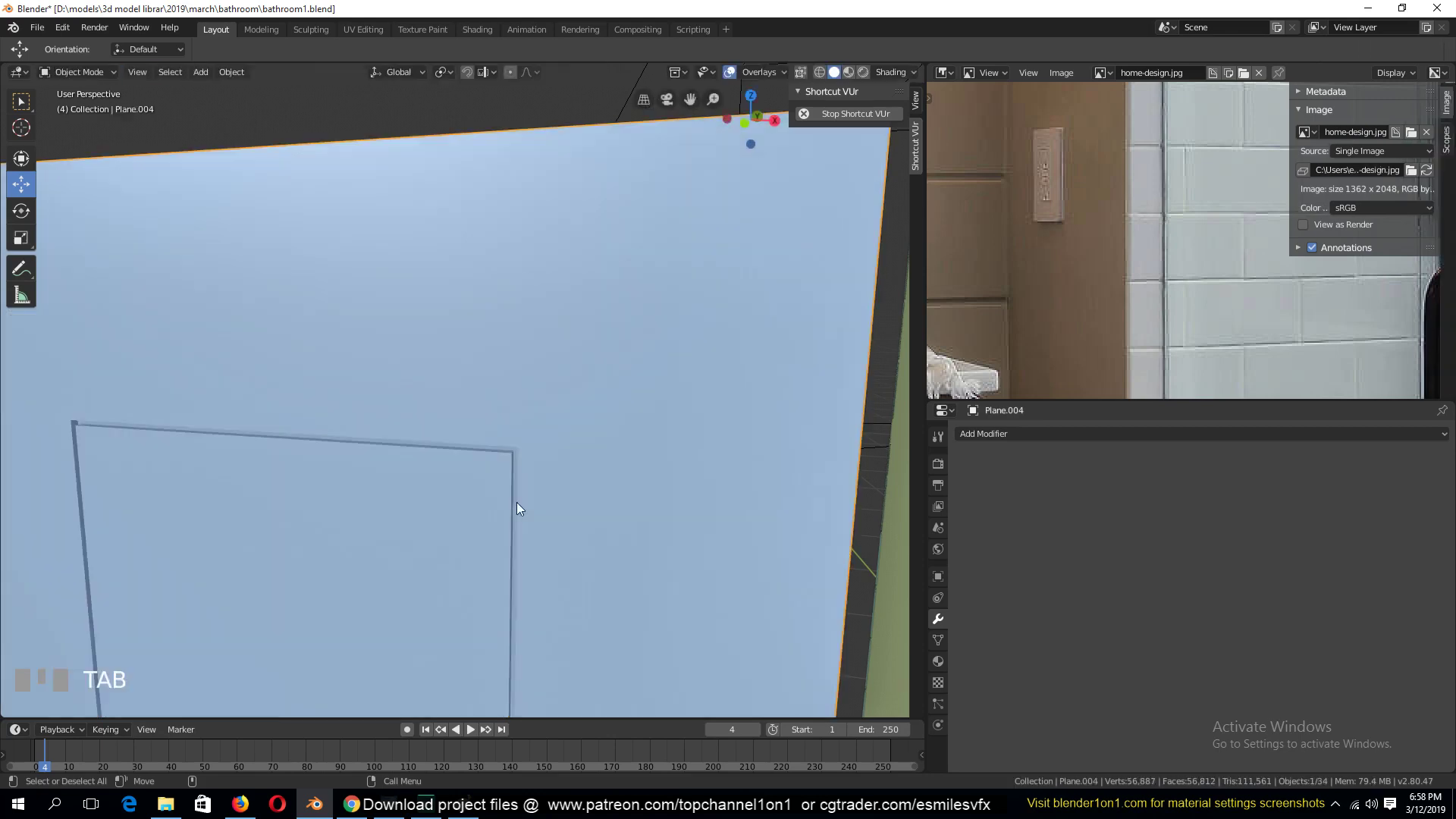
pyautogui.scroll(-4, 504, 523)
pyautogui.scroll(-4, 494, 516)
pyautogui.press('`')
pyautogui.moveTo(503, 455); pyautogui.dragTo(528, 356, button='middle')
pyautogui.press('a')
pyautogui.press('a')
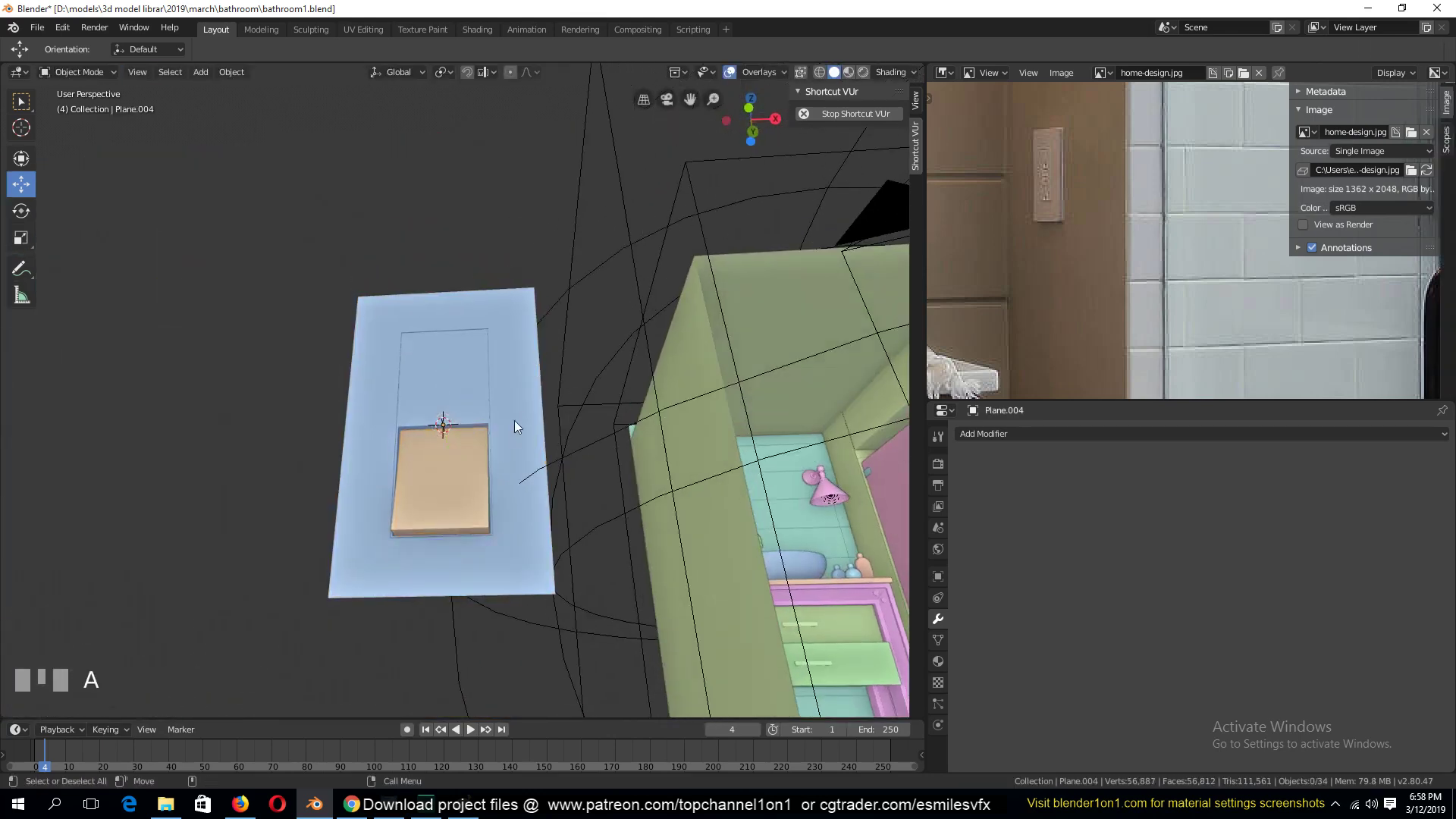
# Try to add a centred horizontal loop cut across the plate's upper panel.
pyautogui.scroll(4, 512, 448)
pyautogui.scroll(3, 513, 458)
pyautogui.keyDown('shift'); pyautogui.moveTo(513, 457); pyautogui.dragTo(516, 507, button='middle'); pyautogui.keyUp('shift')
pyautogui.press('Tab')
pyautogui.press('`')
pyautogui.moveTo(490, 414); pyautogui.dragTo(464, 480, button='middle')
pyautogui.hotkey('alt', 'a')
pyautogui.hotkey('ctrl', 'r')
pyautogui.click(424, 362)
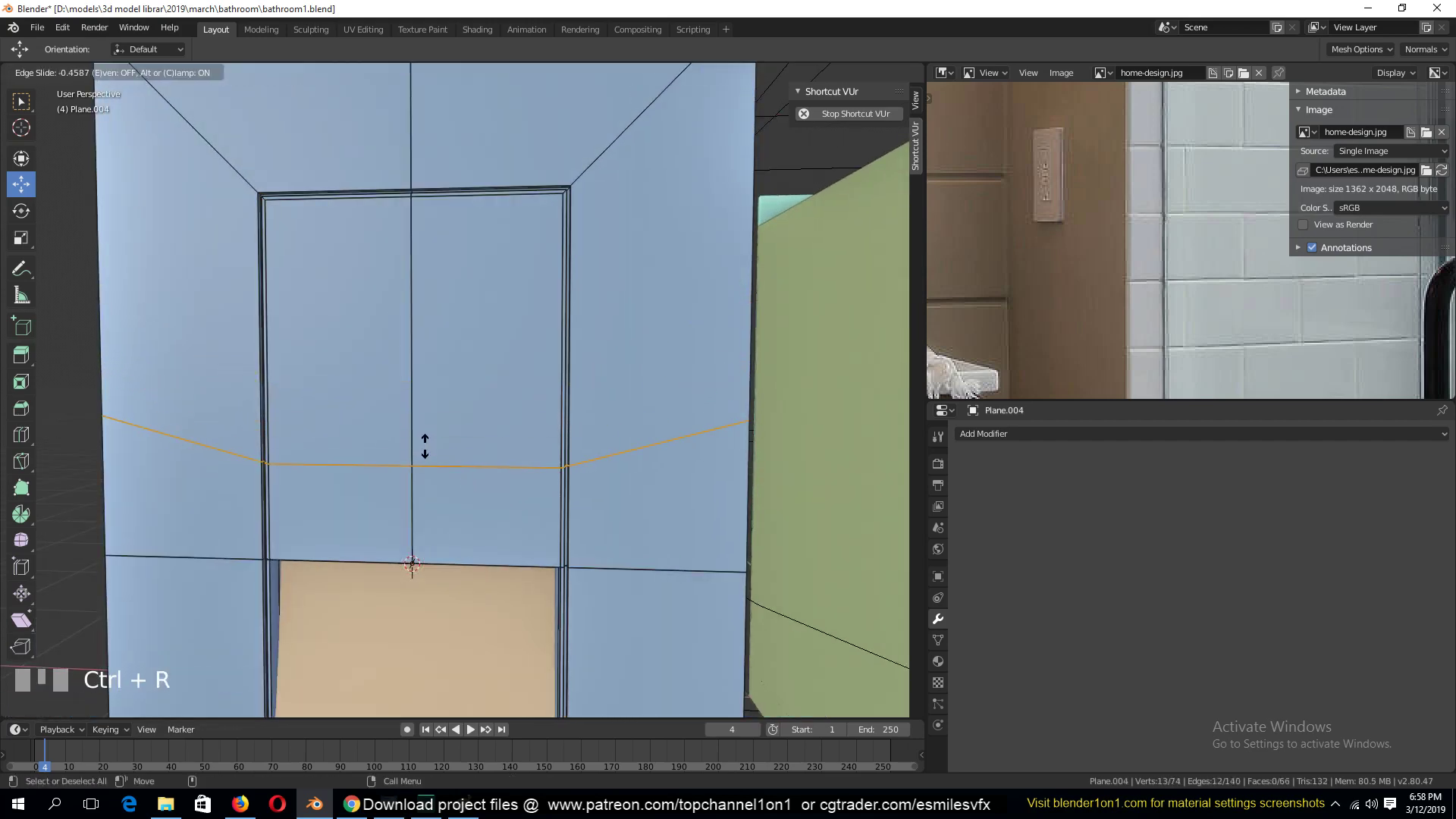
pyautogui.rightClick(424, 446)
pyautogui.hotkey('ctrl', 'z')
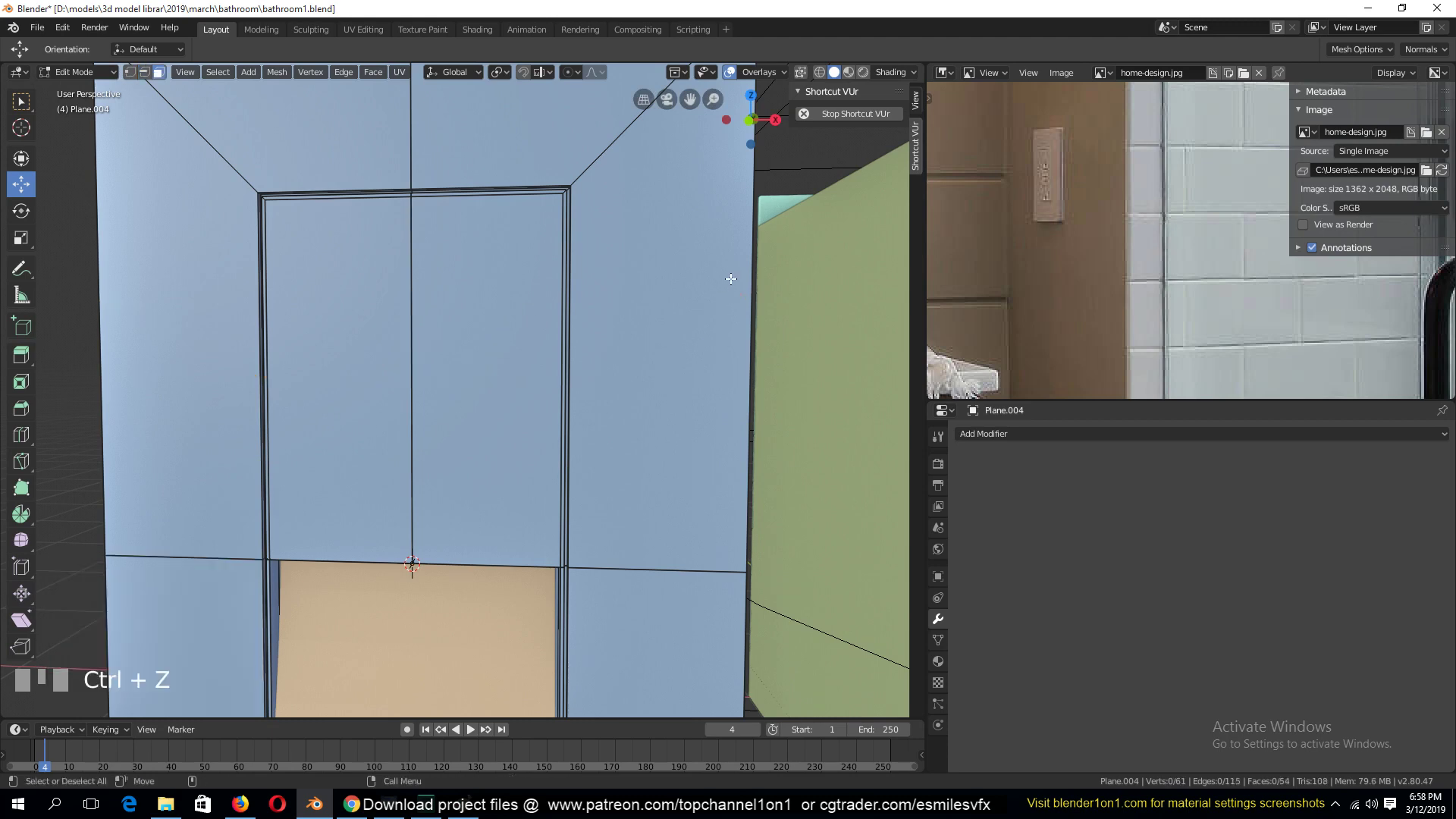
pyautogui.click(328, 333)
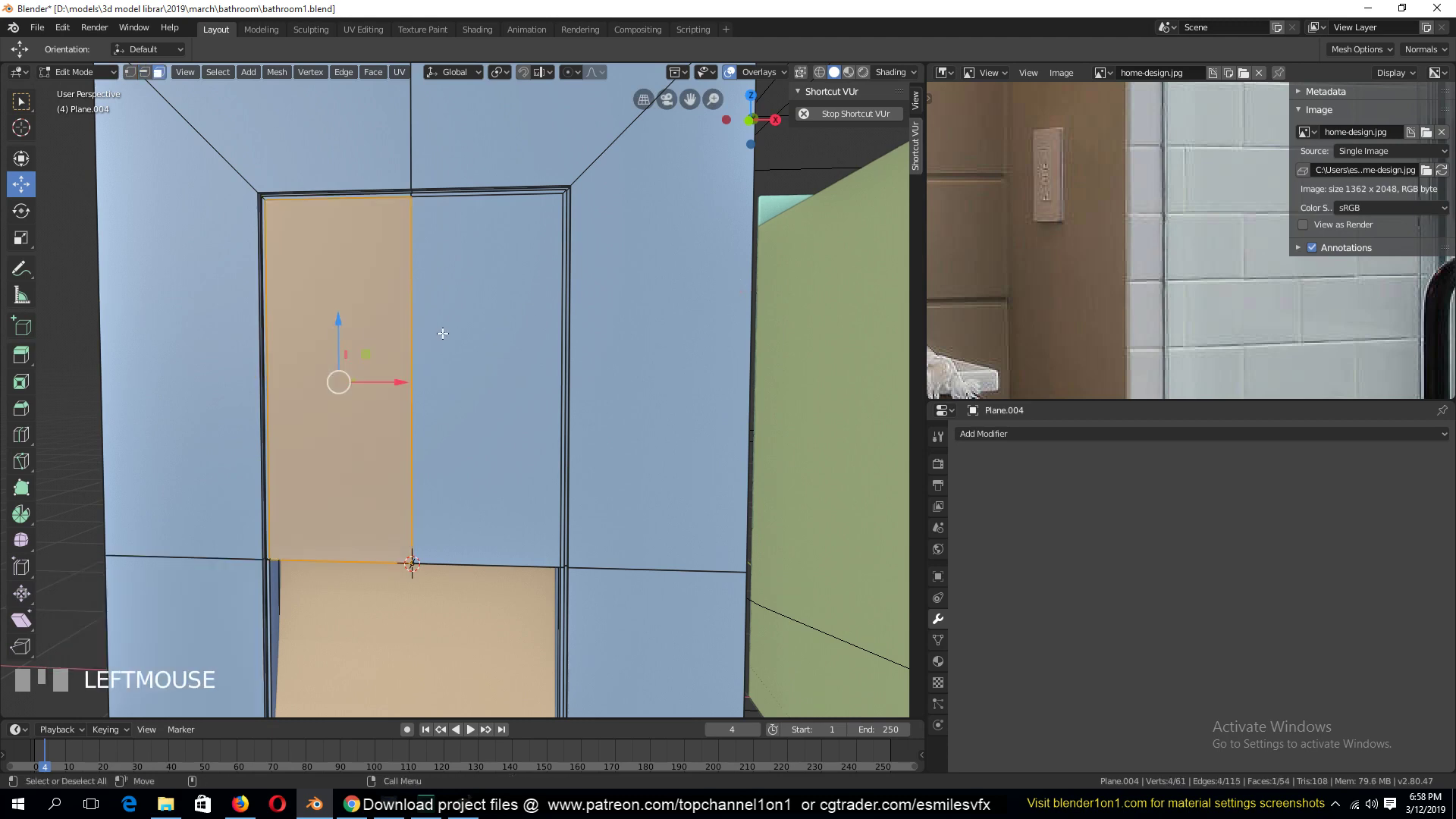
pyautogui.hotkey('alt', 'a')
# Add a horizontal loop cut just above the rocker opening, flatten it to zero along Z and nudge it slightly down.
pyautogui.hotkey('ctrl', 'r')
pyautogui.click(412, 530)
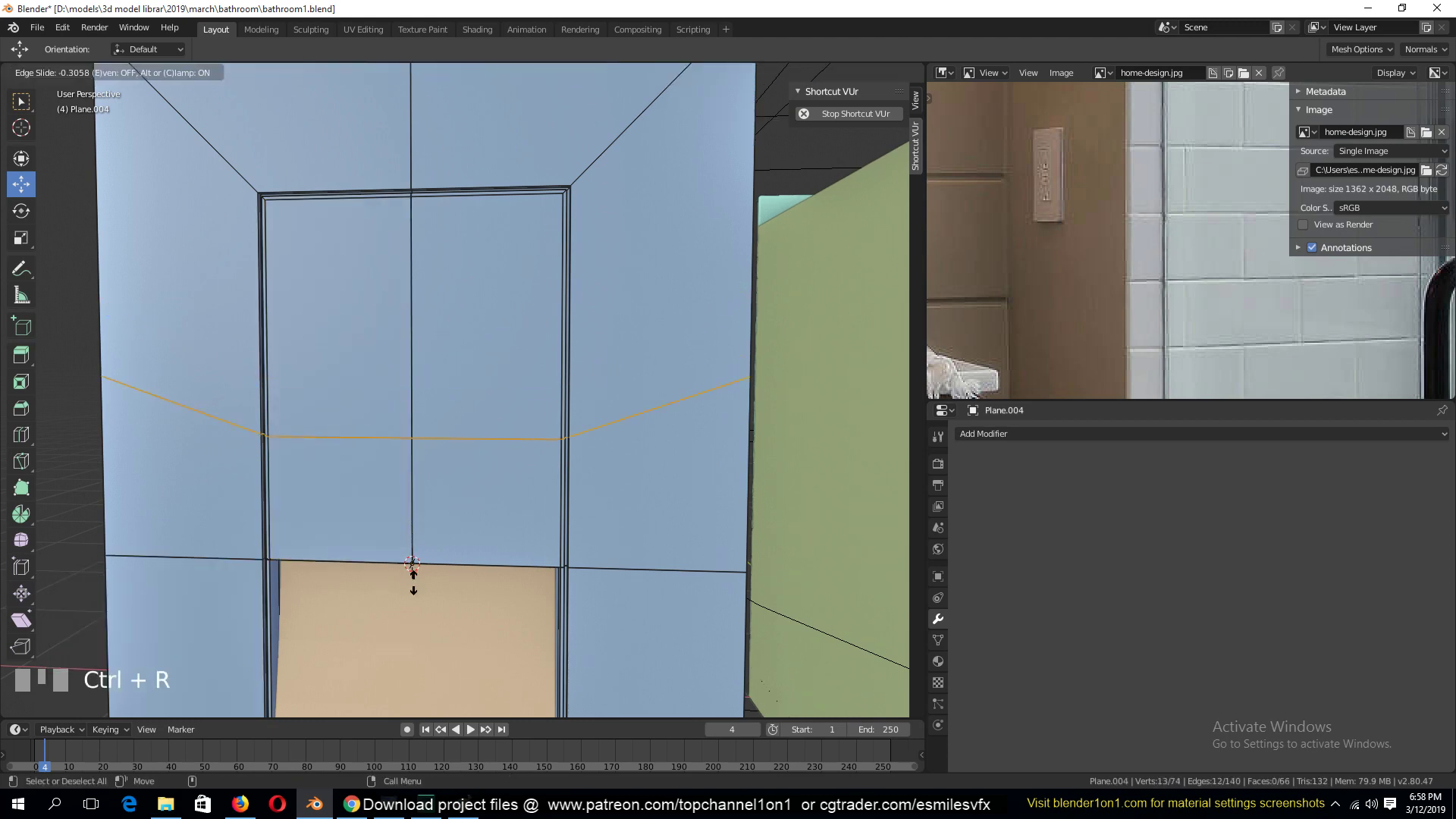
pyautogui.click(420, 690)
pyautogui.press('s')
pyautogui.press('z')
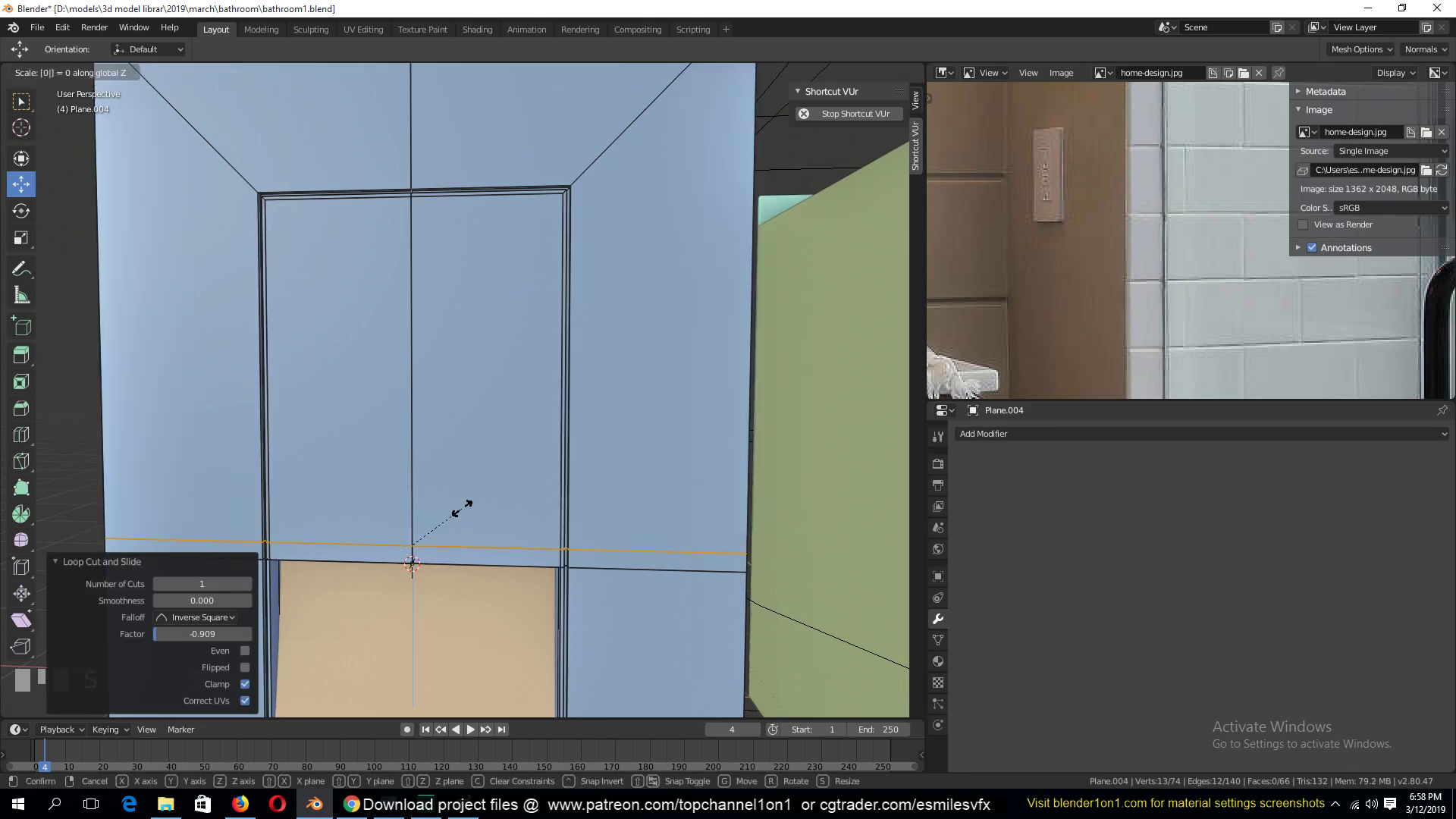
pyautogui.press('Return')
pyautogui.moveTo(411, 489); pyautogui.dragTo(411, 497)
# Separate the two faces of the plate's upper panel into their own object and select it.
pyautogui.click(334, 349)
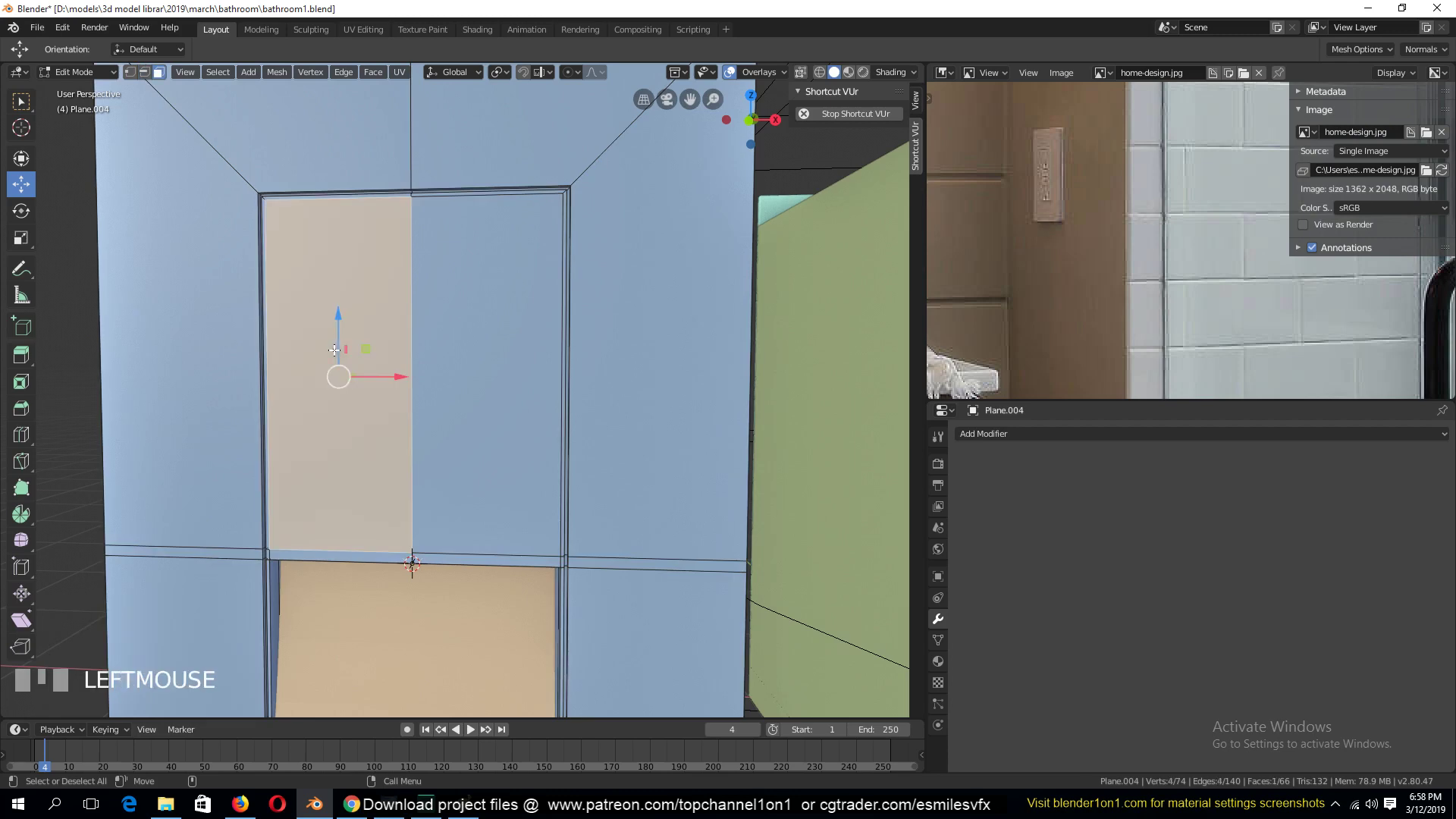
pyautogui.keyDown('shift'); pyautogui.click(476, 337); pyautogui.keyUp('shift')
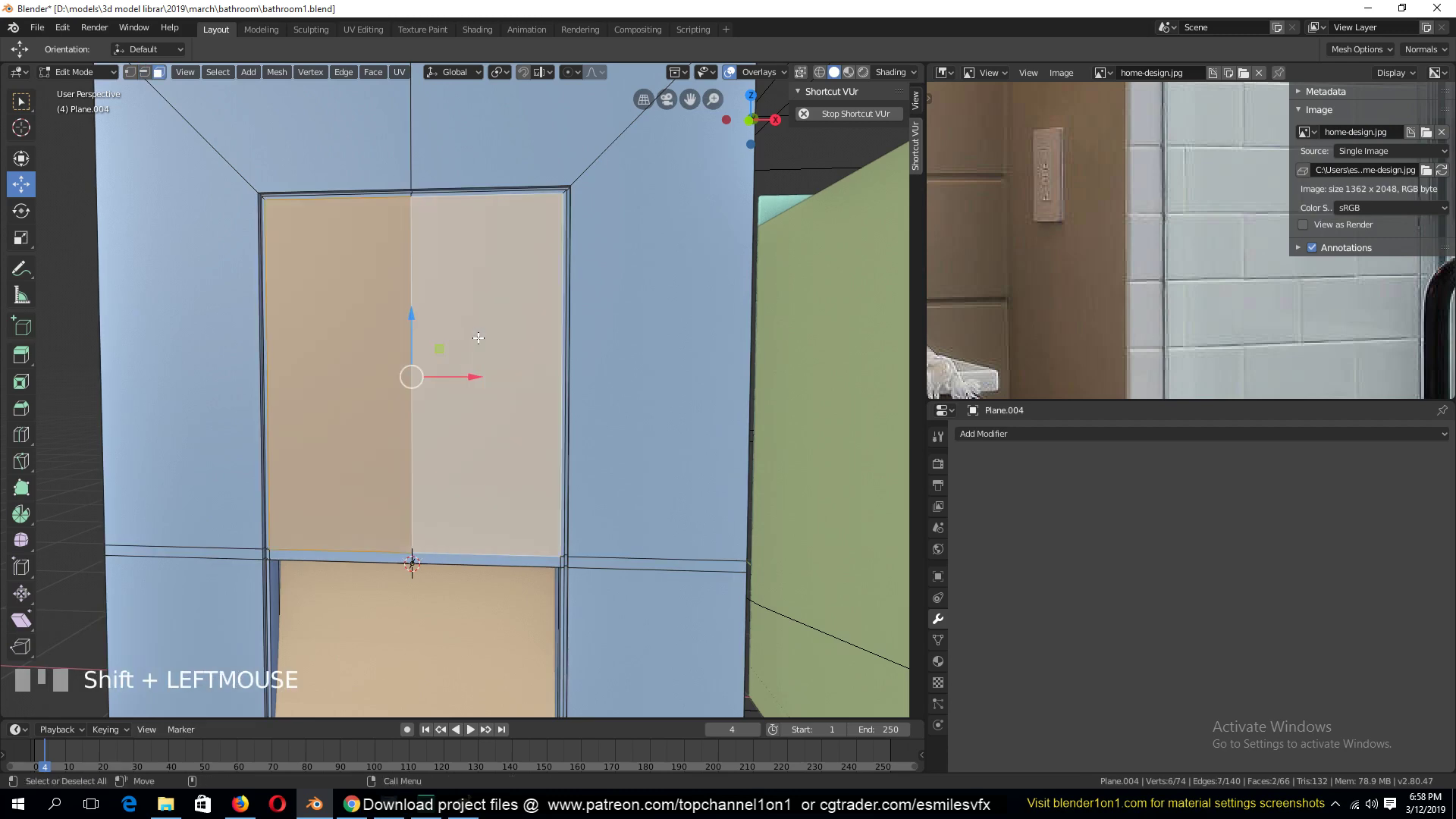
pyautogui.press('`')
pyautogui.moveTo(405, 260); pyautogui.dragTo(461, 257, button='middle')
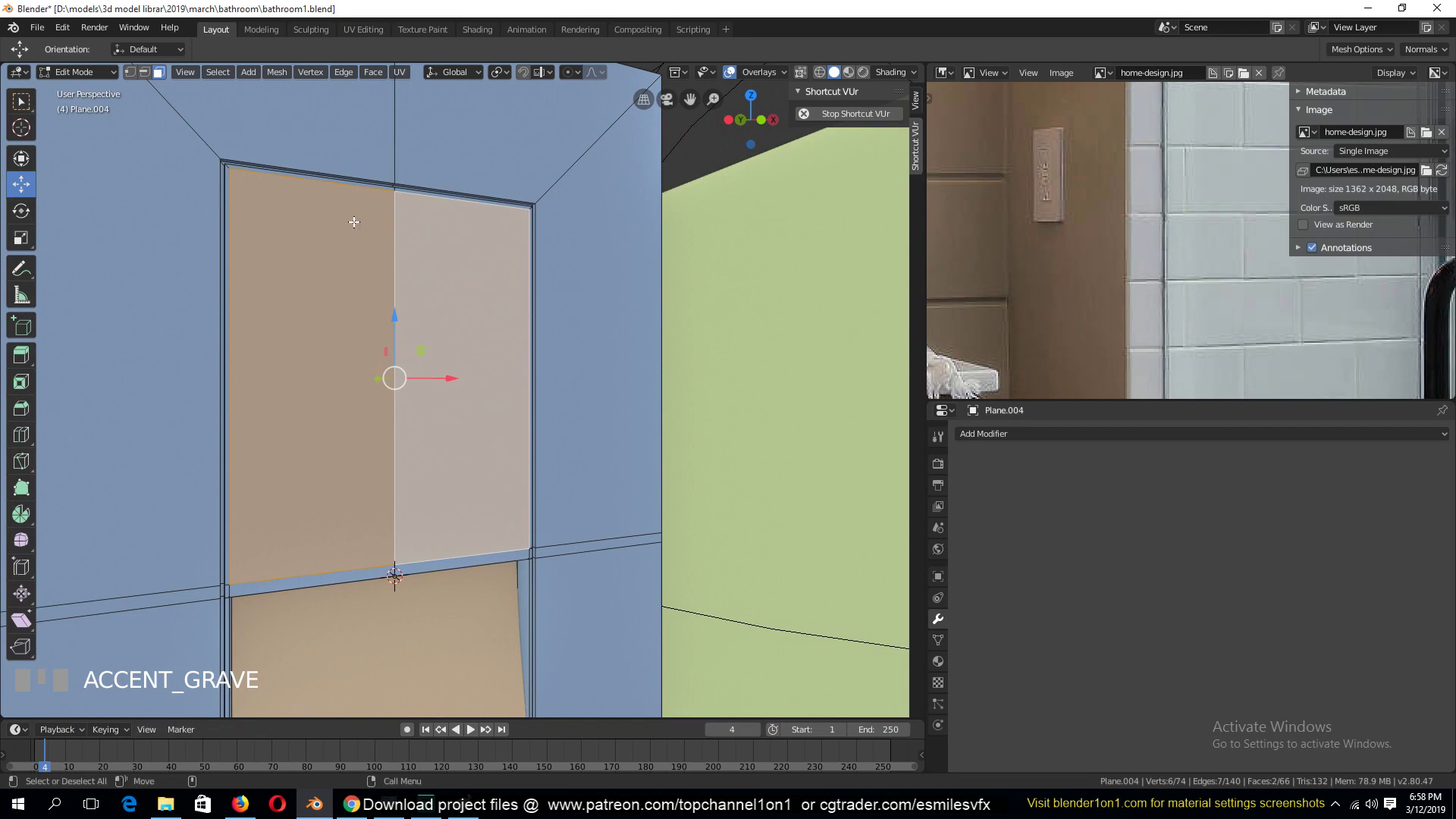
pyautogui.press('p')
pyautogui.press('Tab')
pyautogui.click(437, 332)
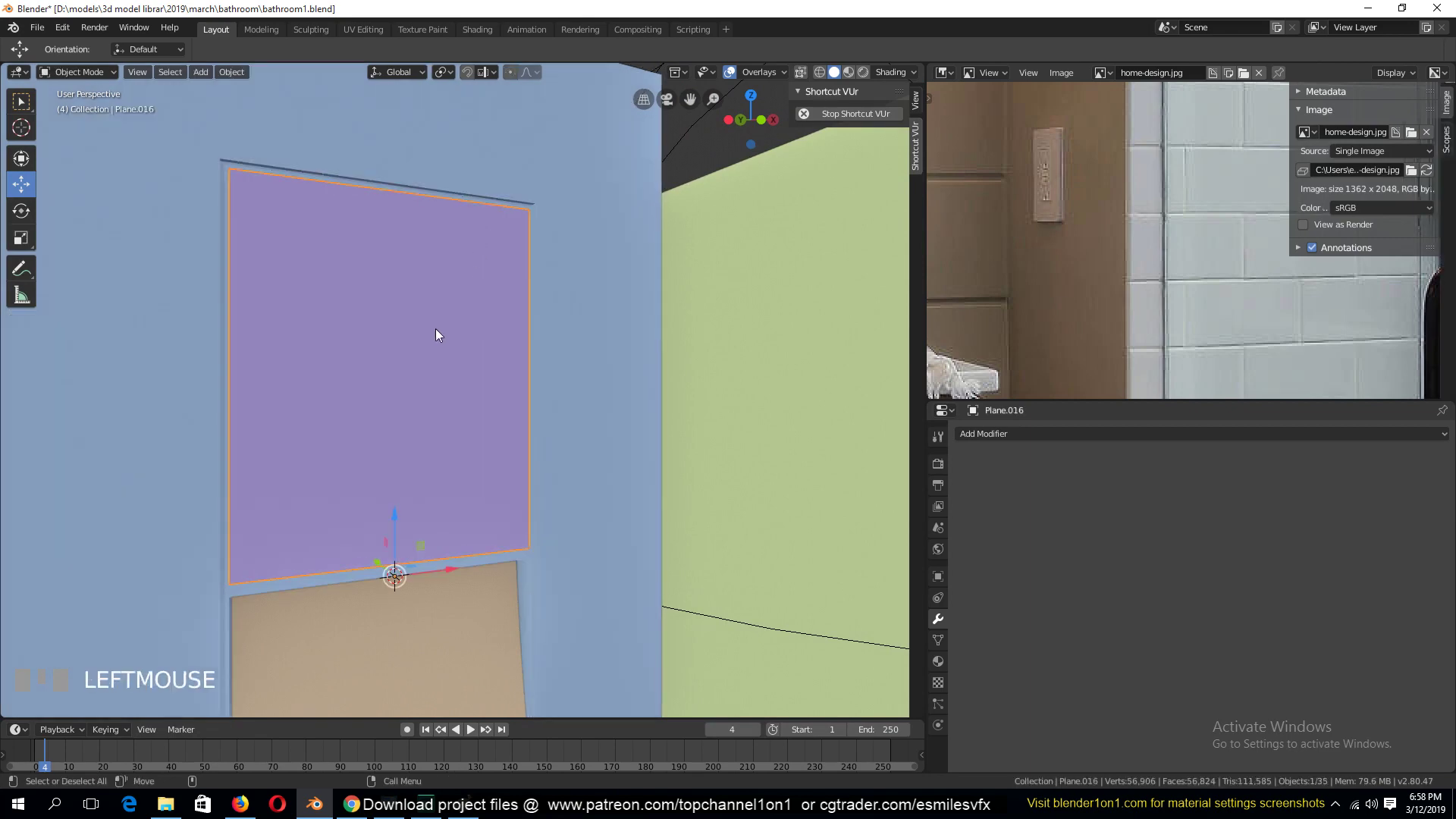
# Open the separated panel's mesh for editing and add a horizontal loop cut near its upper edge.
pyautogui.moveTo(436, 332); pyautogui.dragTo(285, 388, button='middle')
pyautogui.press('Tab')
pyautogui.moveTo(424, 253); pyautogui.dragTo(478, 273, button='middle')
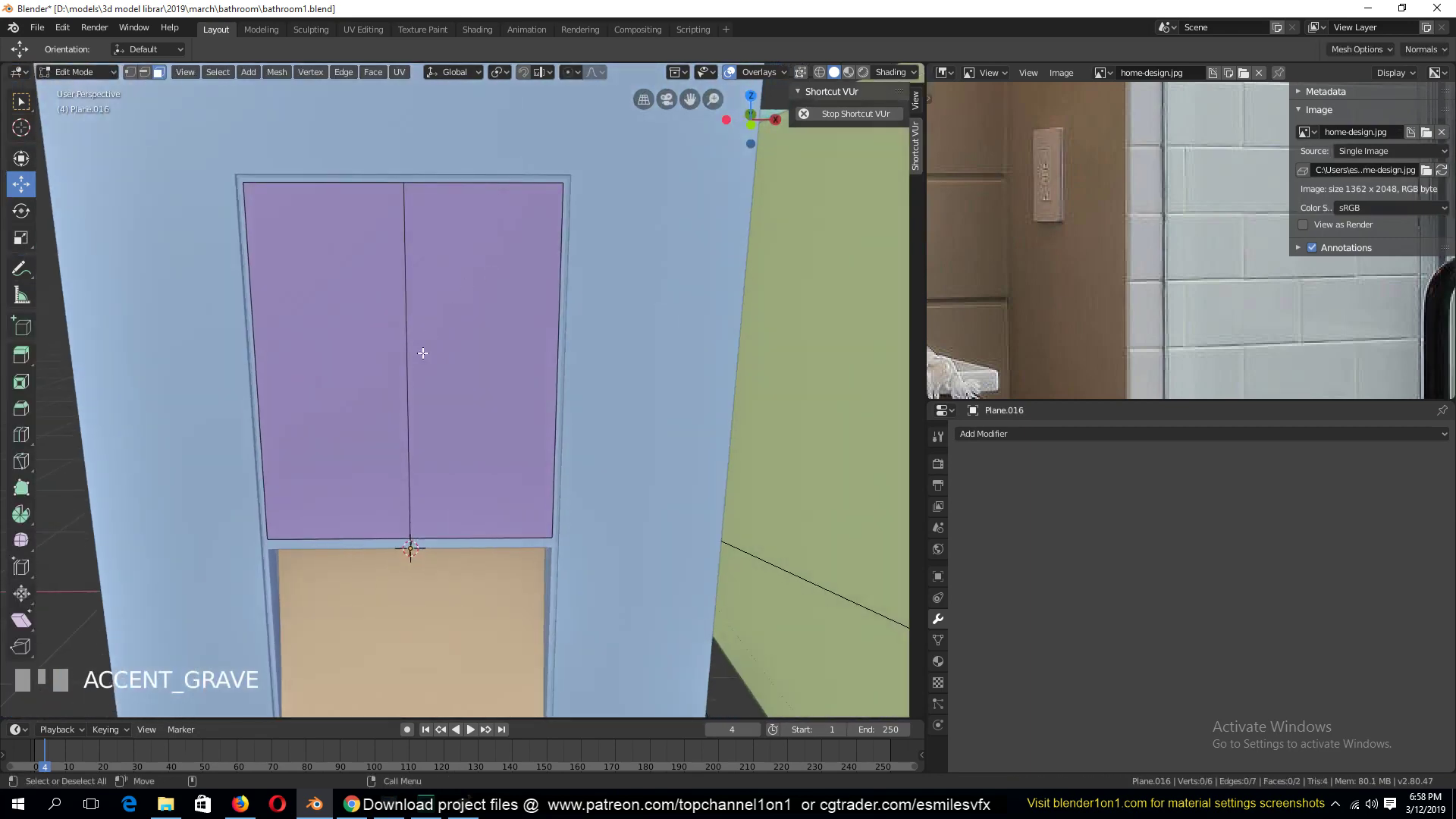
pyautogui.hotkey('ctrl', 'r')
pyautogui.click(422, 374)
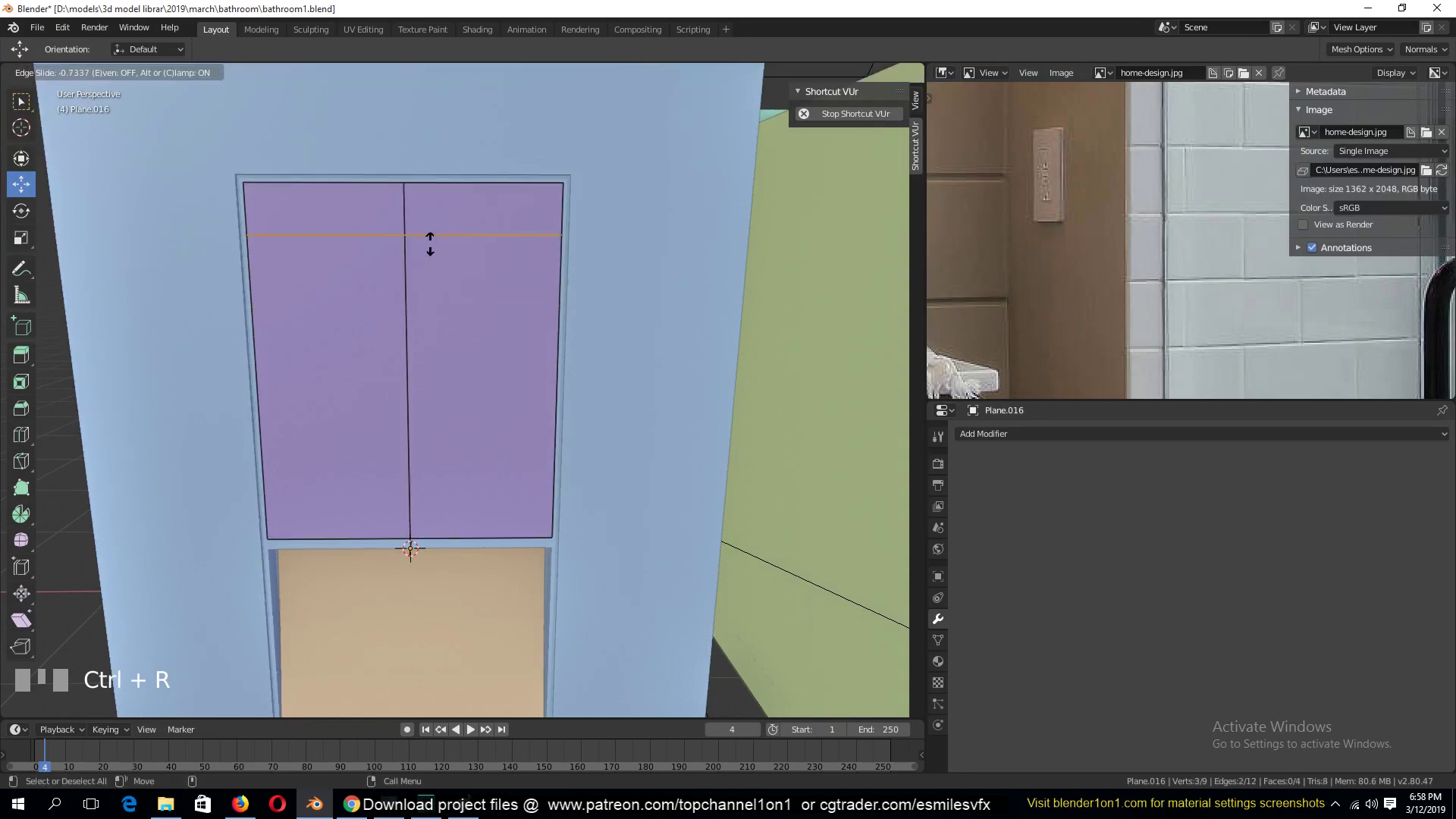
pyautogui.click(430, 243)
# Try to add a second horizontal loop cut lower on the panel and bevel it by about 0.071 m.
pyautogui.hotkey('ctrl', 'r')
pyautogui.click(418, 450)
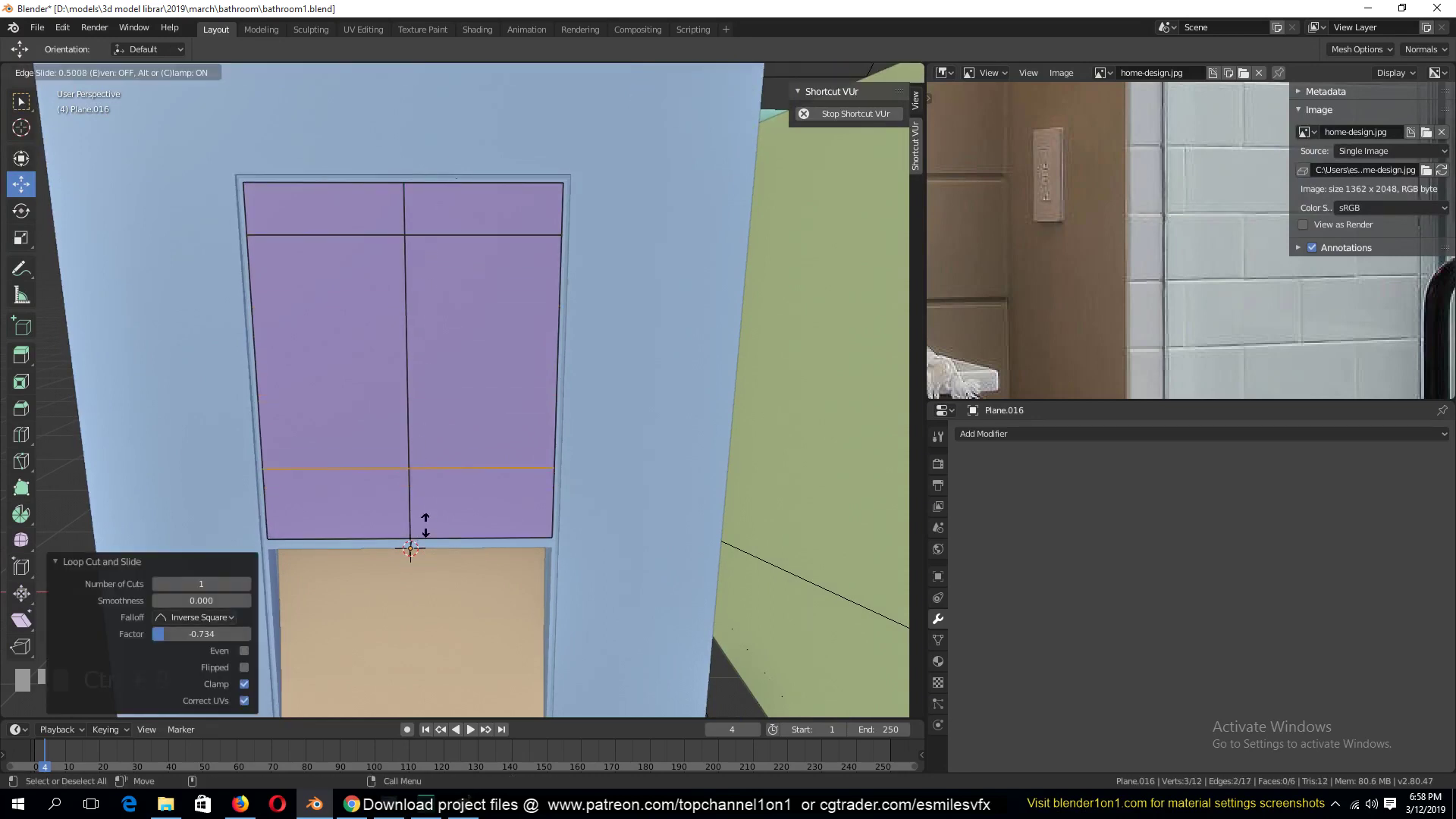
pyautogui.click(423, 508)
pyautogui.hotkey('ctrl', 'b')
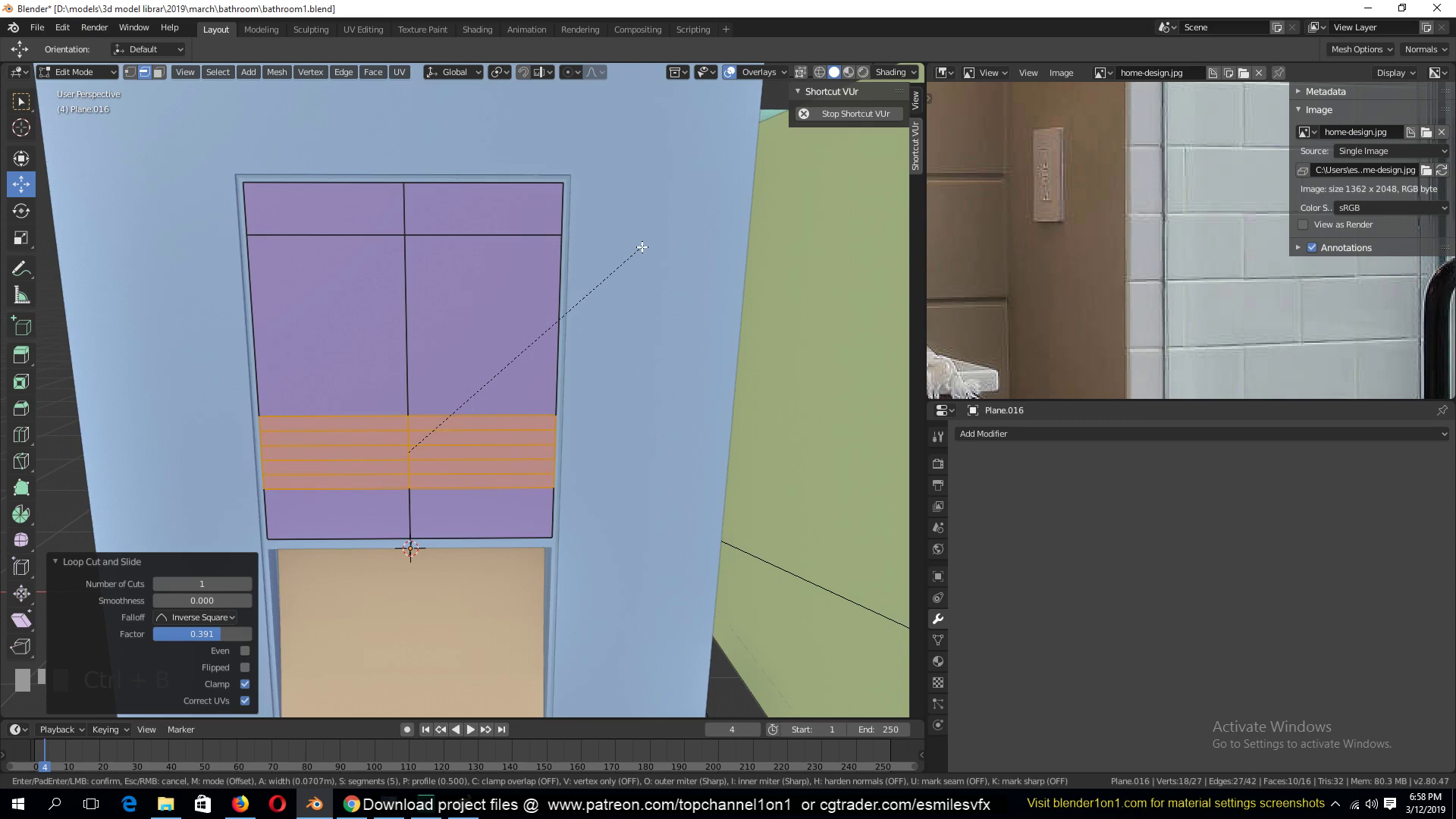
pyautogui.click(642, 248)
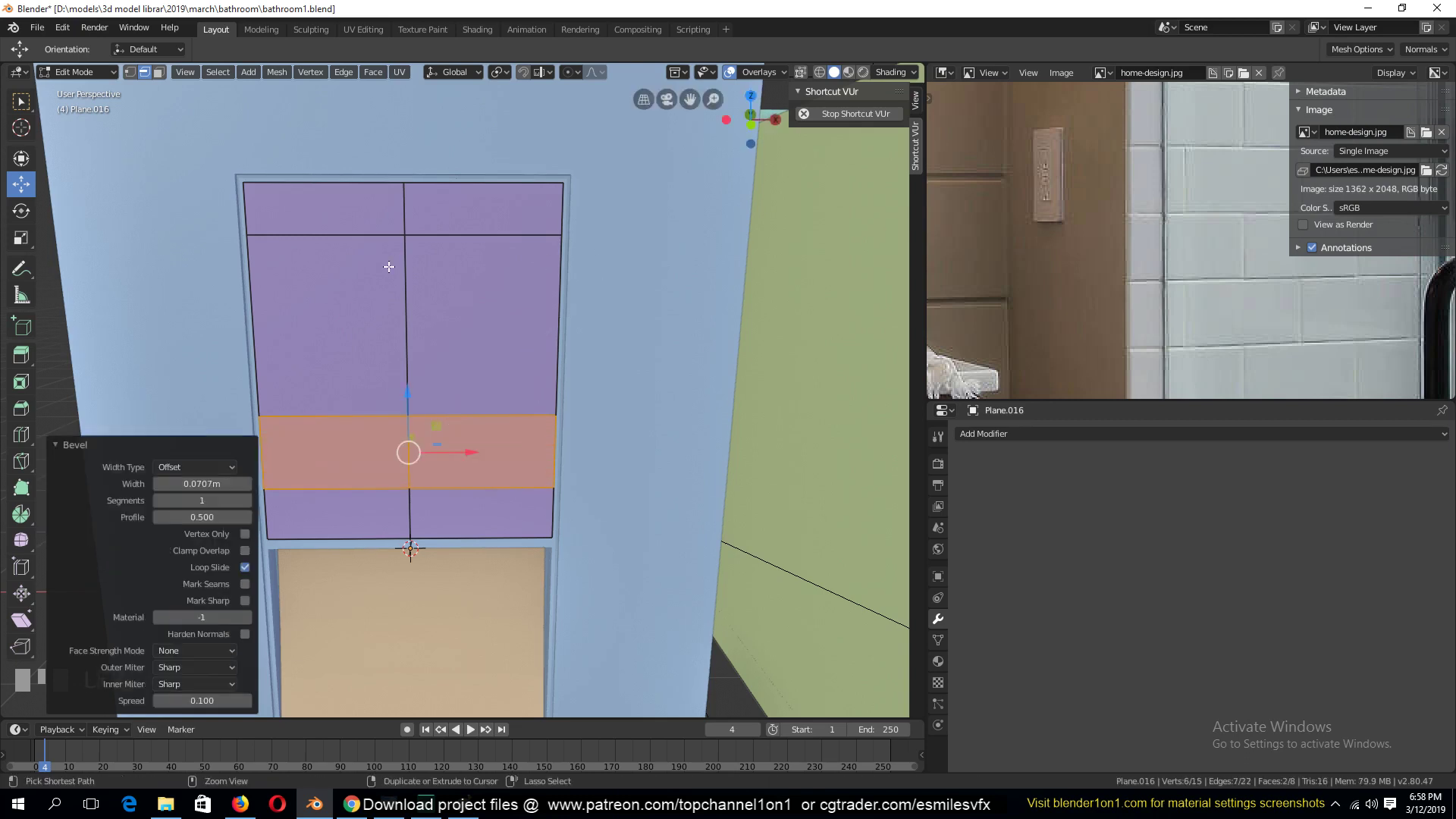
pyautogui.hotkey('ctrl', 'z')
pyautogui.hotkey('ctrl', 'z')
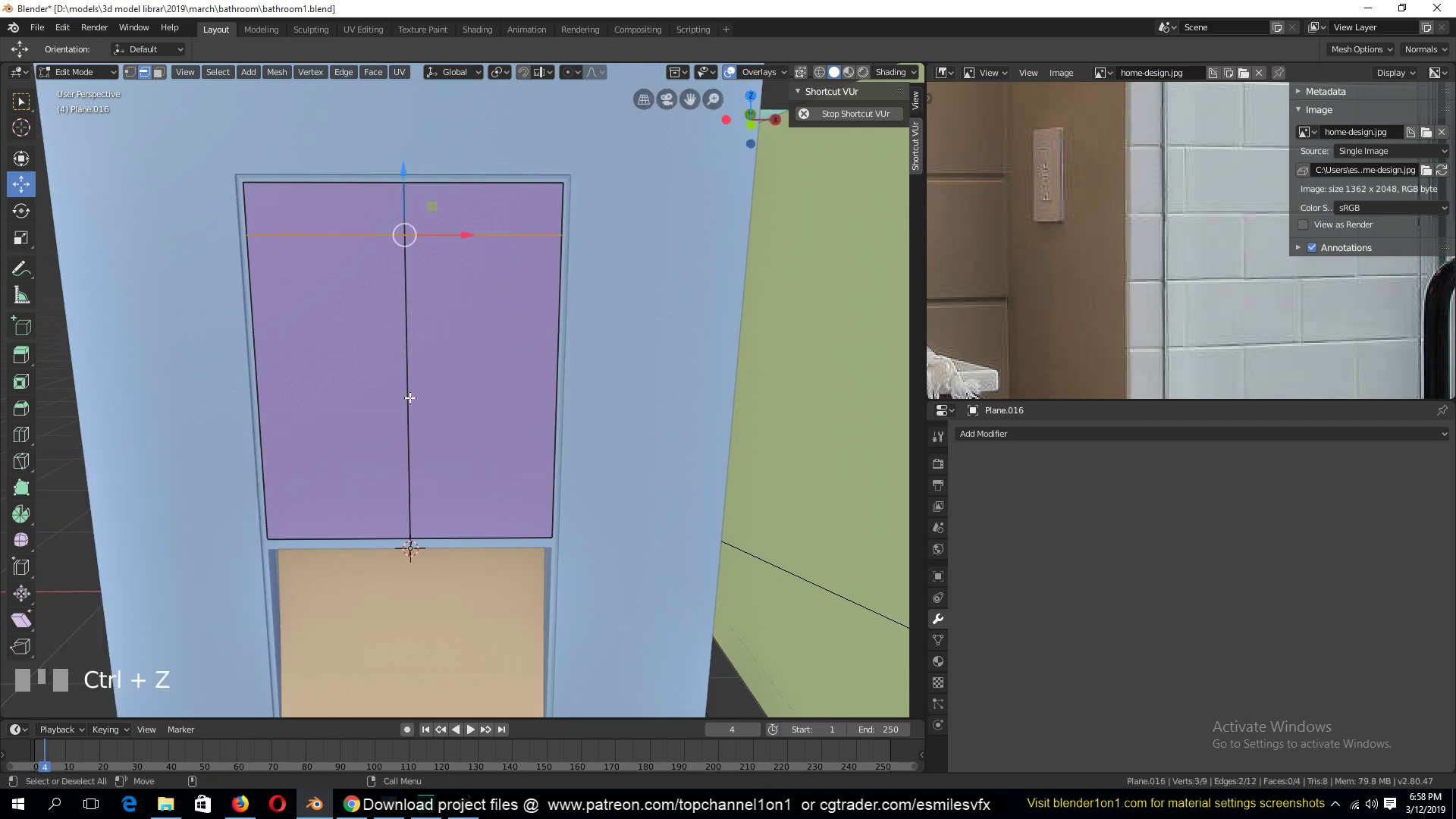
# Lower the panel's upper loop by about 0.027 m and add a second horizontal loop cut near its lower edge.
pyautogui.moveTo(398, 168); pyautogui.dragTo(400, 183)
pyautogui.hotkey('ctrl', 'r')
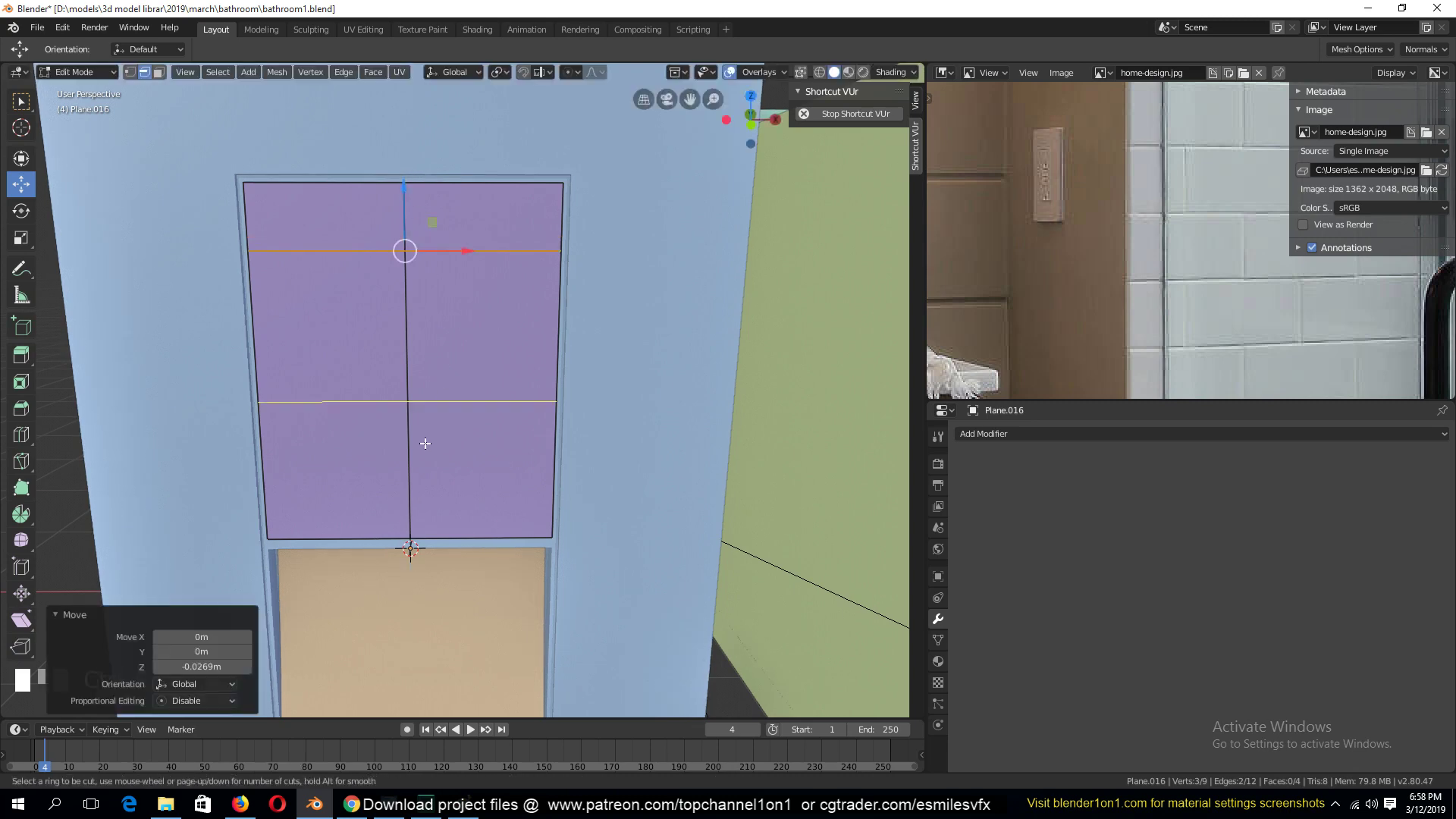
pyautogui.click(423, 443)
pyautogui.click(423, 528)
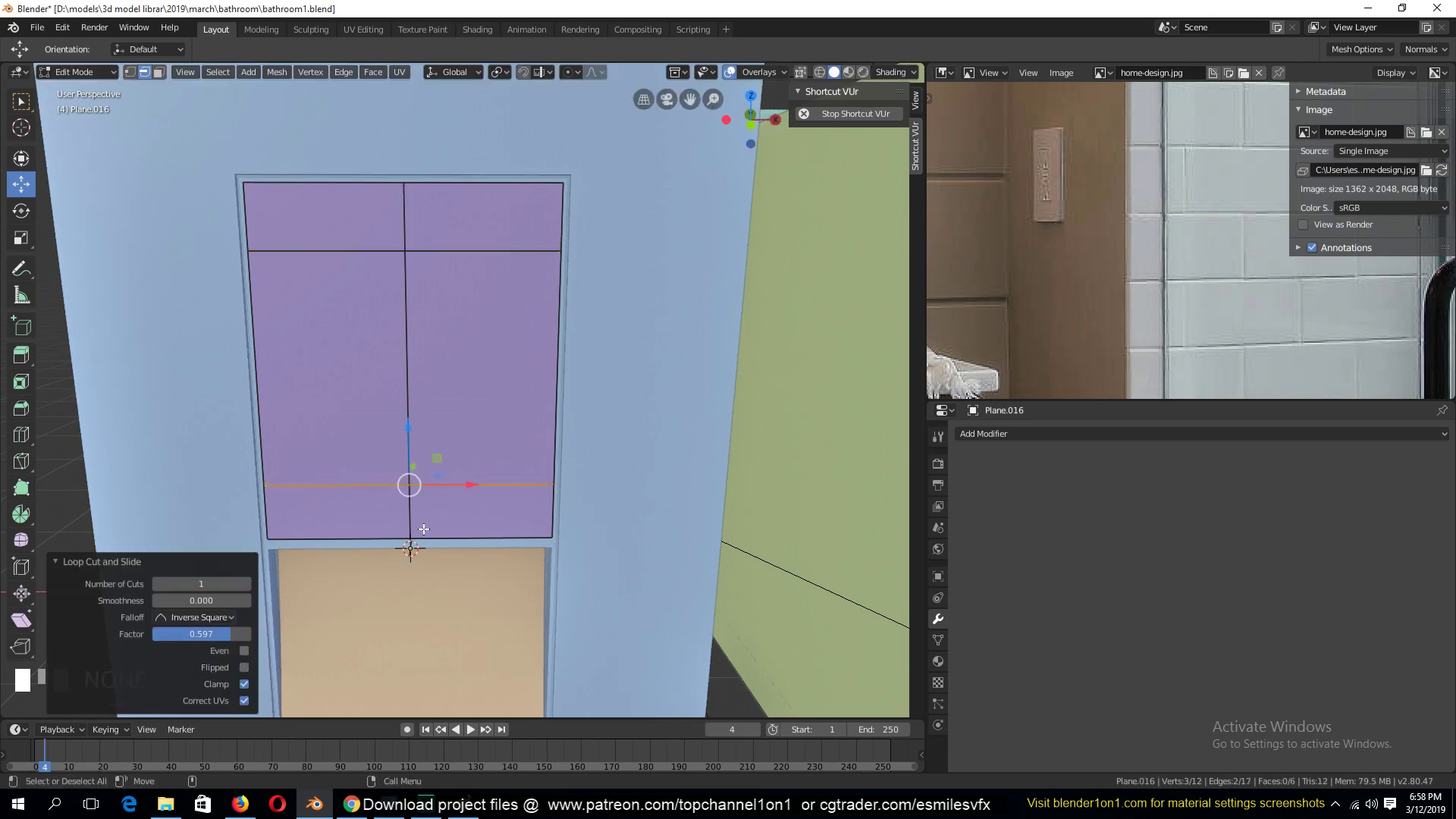
# Move the panel's two horizontal loops closer together, lowering the upper one by about 0.061 m and raising the lower one slightly.
pyautogui.keyDown('alt'); pyautogui.click(442, 246); pyautogui.keyUp('alt')
pyautogui.moveTo(404, 193); pyautogui.dragTo(406, 228)
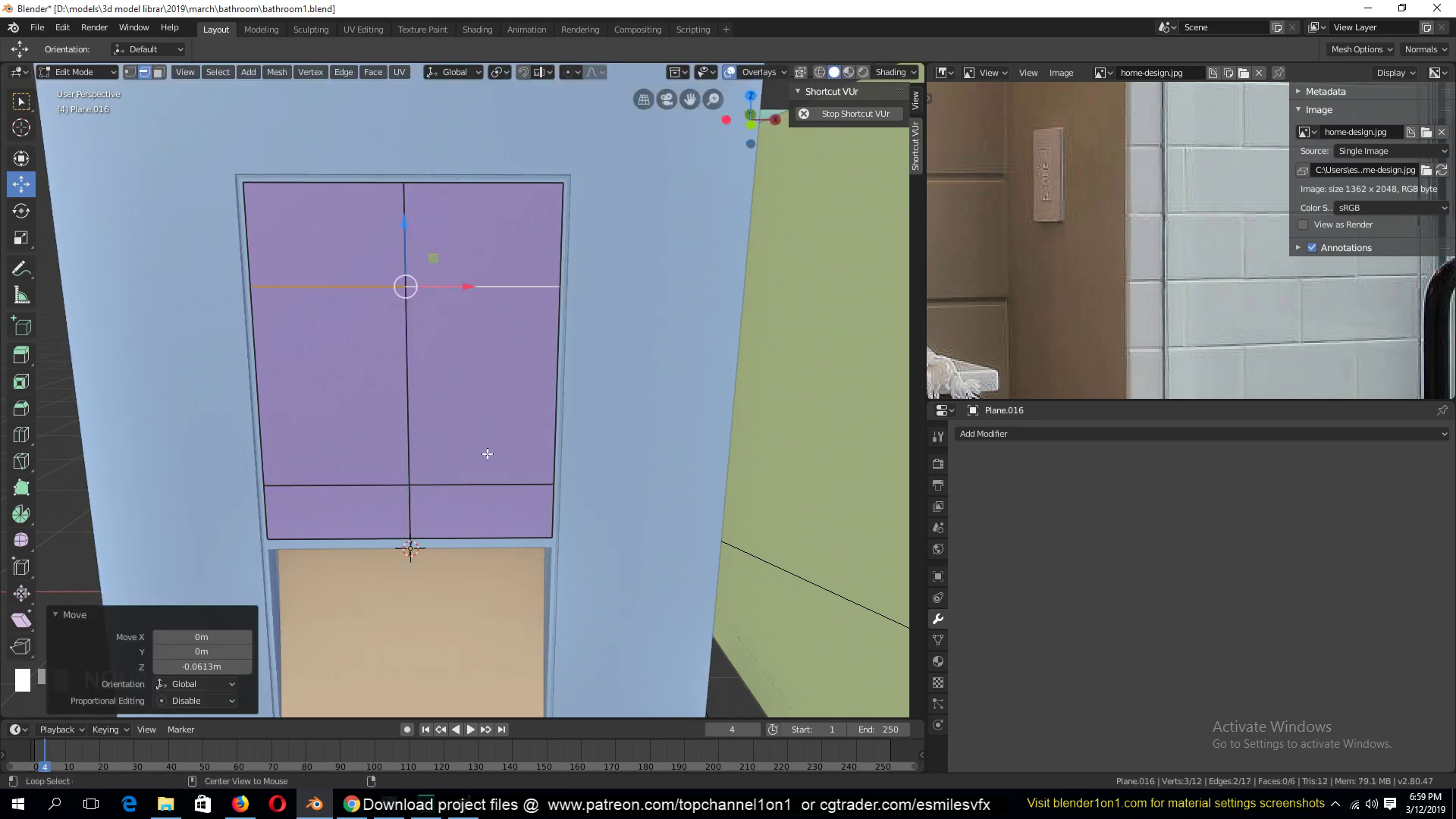
pyautogui.keyDown('alt'); pyautogui.click(488, 480); pyautogui.keyUp('alt')
pyautogui.moveTo(407, 429); pyautogui.dragTo(407, 408)
# Bevel both horizontal loops by about 0.042 m with one segment to form two bands across the panel.
pyautogui.keyDown('alt'); pyautogui.keyDown('shift'); pyautogui.click(433, 288); pyautogui.keyUp('shift'); pyautogui.keyUp('alt')
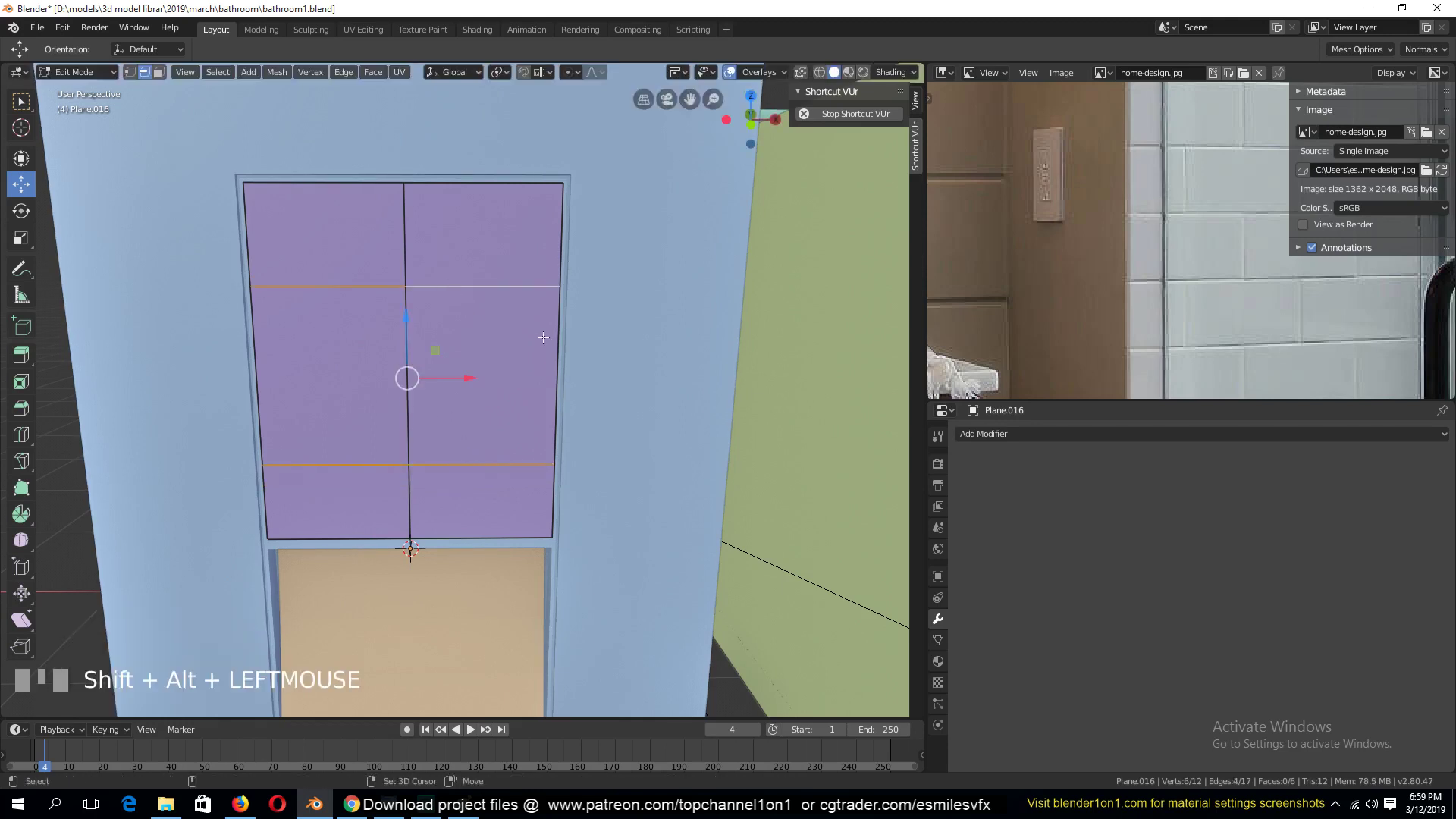
pyautogui.hotkey('ctrl', 'b')
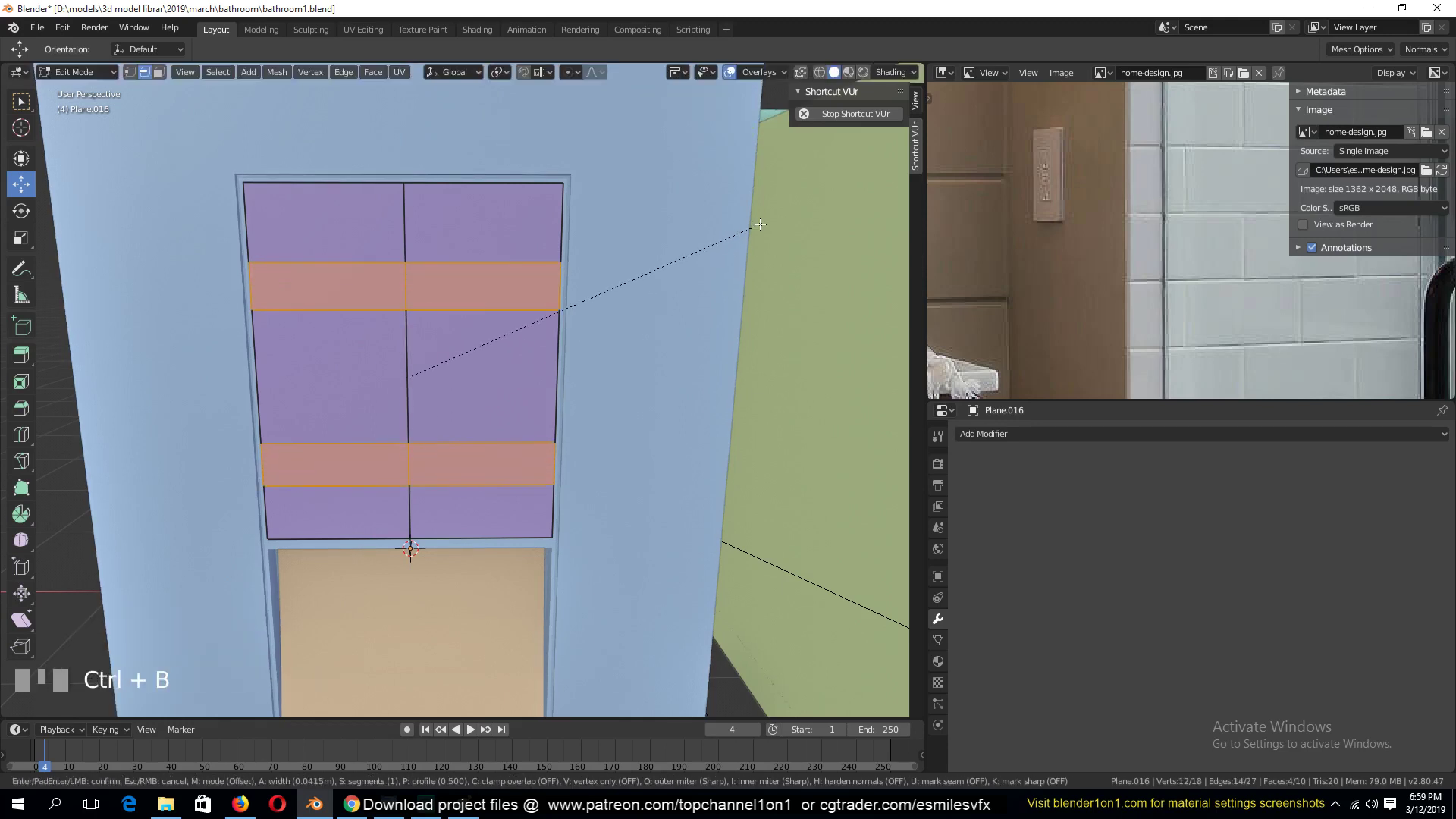
pyautogui.click(760, 224)
pyautogui.hotkey('alt', 'a')
# Add a centred vertical loop cut to each half of the panel.
pyautogui.hotkey('ctrl', 'r')
pyautogui.click(472, 258)
pyautogui.rightClick(471, 258)
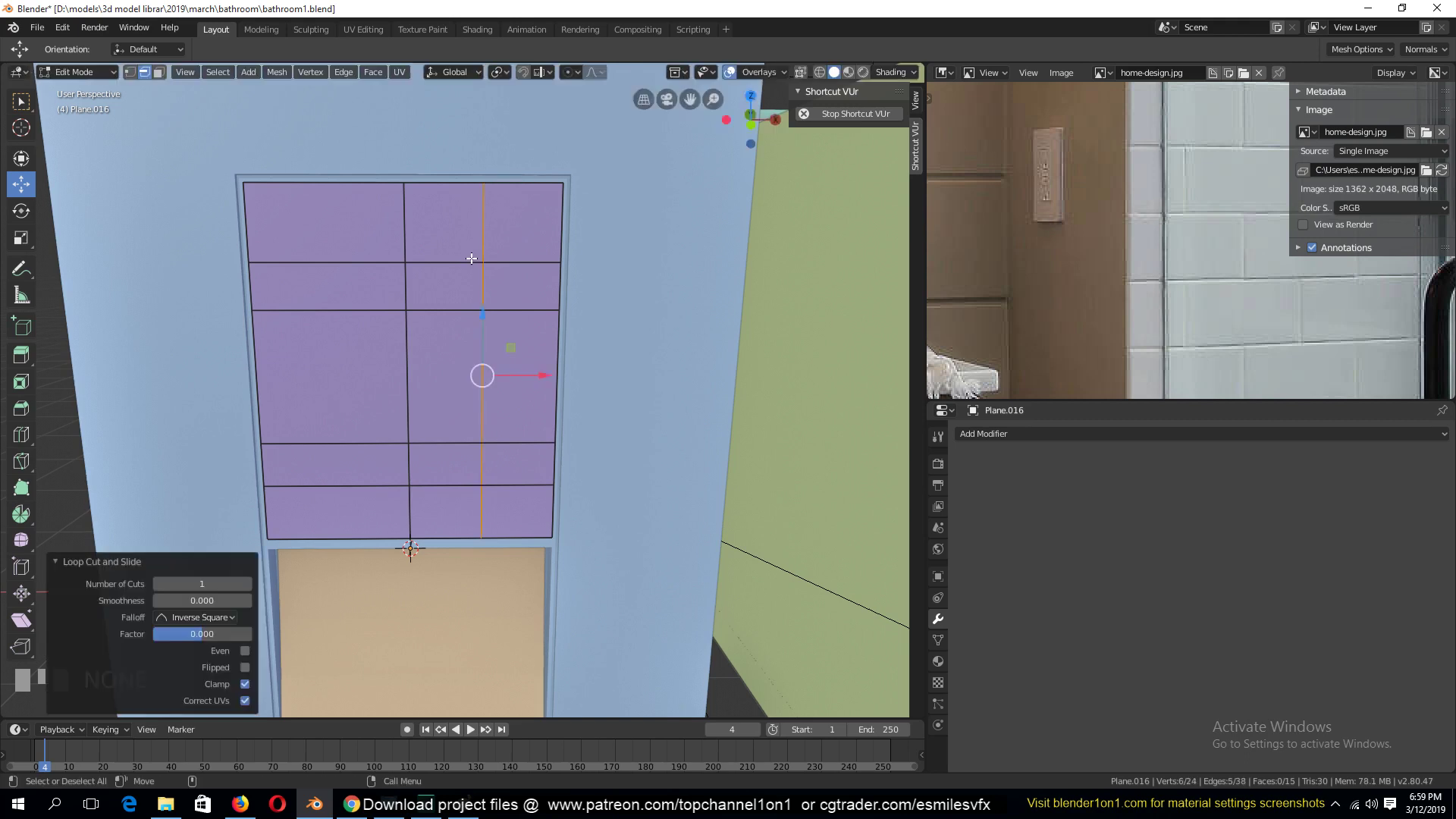
pyautogui.hotkey('ctrl', 'r')
pyautogui.click(293, 276)
pyautogui.rightClick(293, 277)
# Bevel the panel's three vertical loops together by about 0.028 m with one segment.
pyautogui.keyDown('alt'); pyautogui.click(481, 354); pyautogui.keyUp('alt')
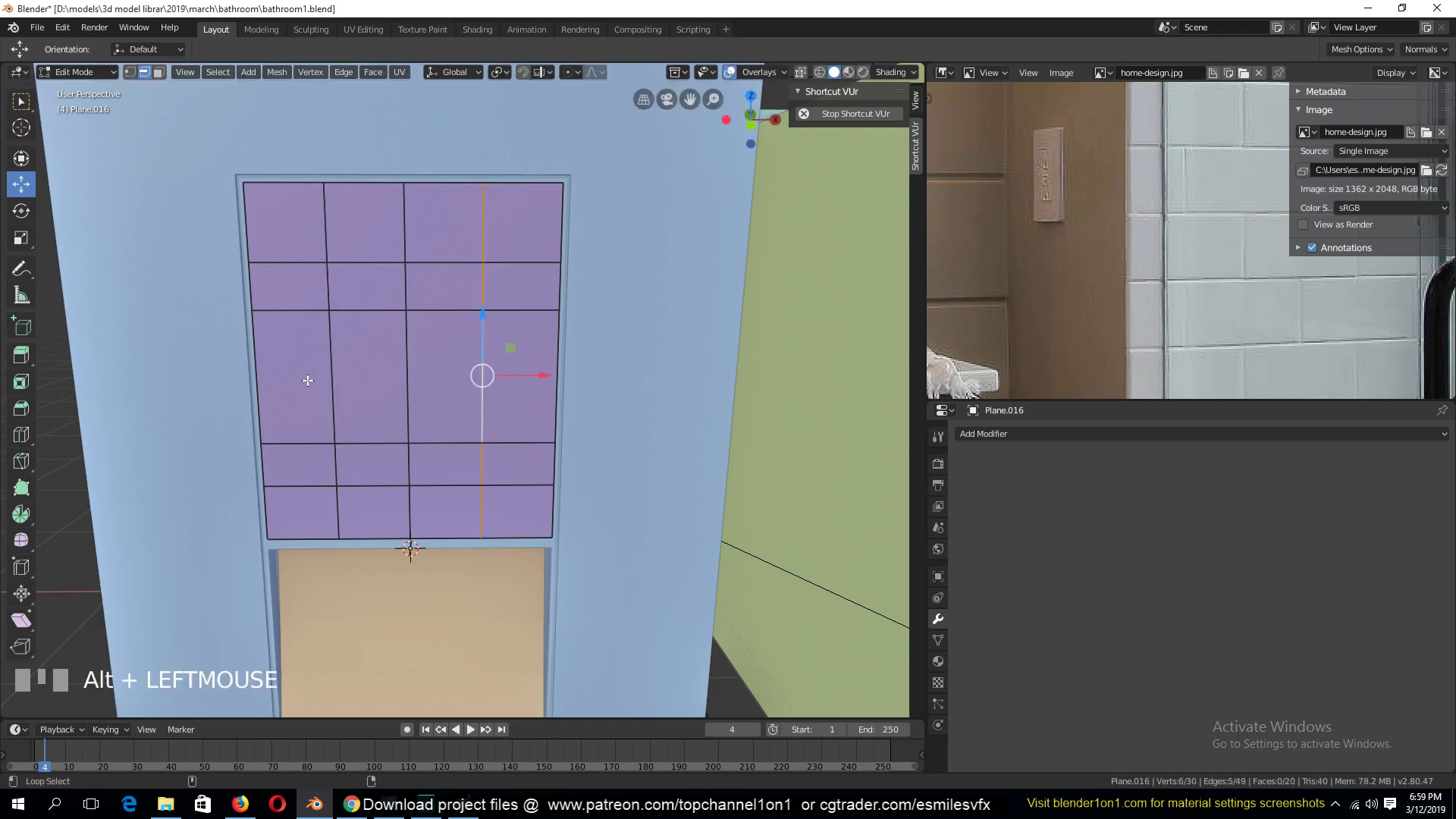
pyautogui.keyDown('alt'); pyautogui.keyDown('shift'); pyautogui.click(329, 356); pyautogui.keyUp('shift'); pyautogui.keyUp('alt')
pyautogui.hotkey('ctrl', 'b')
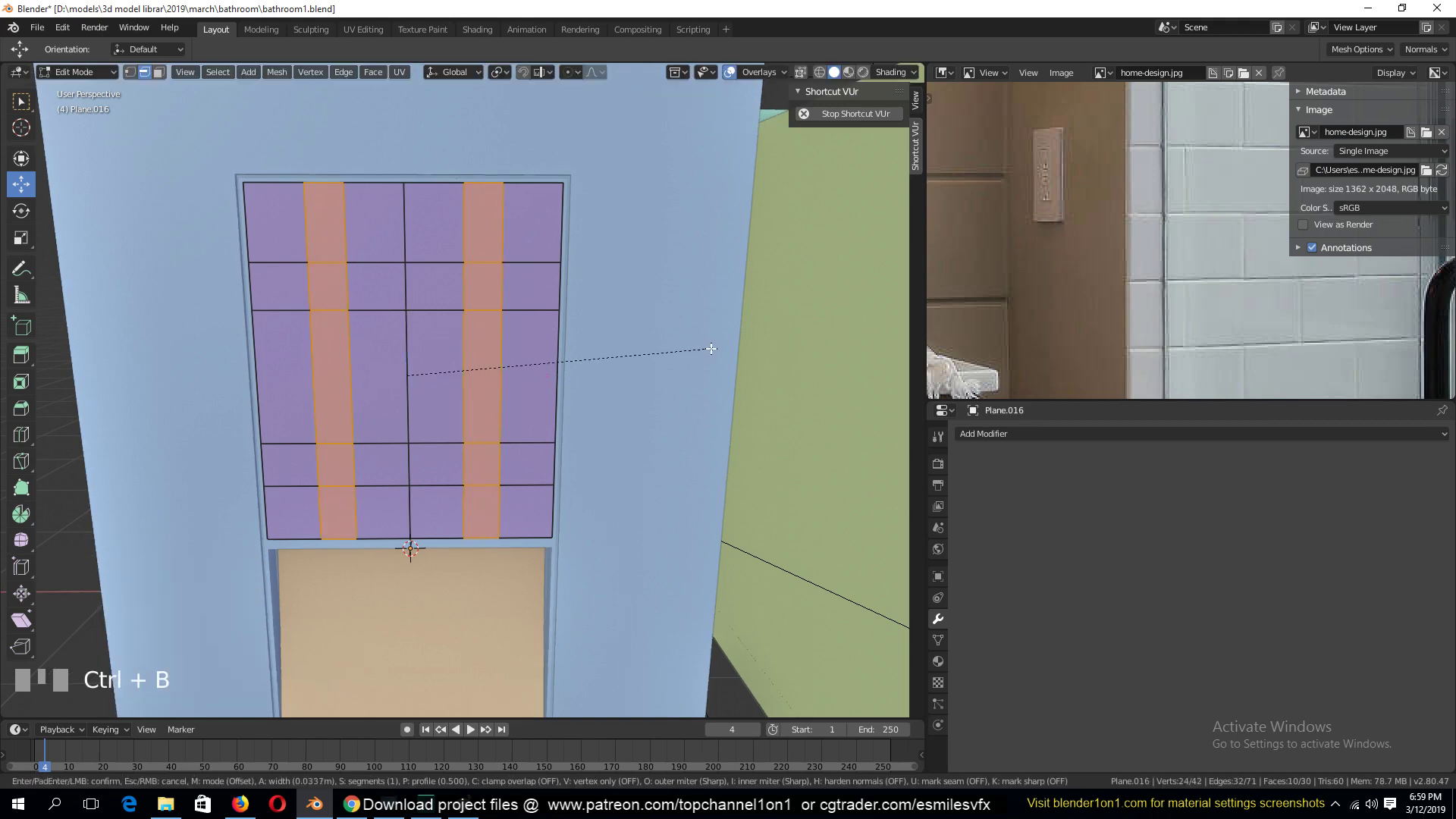
pyautogui.rightClick(696, 345)
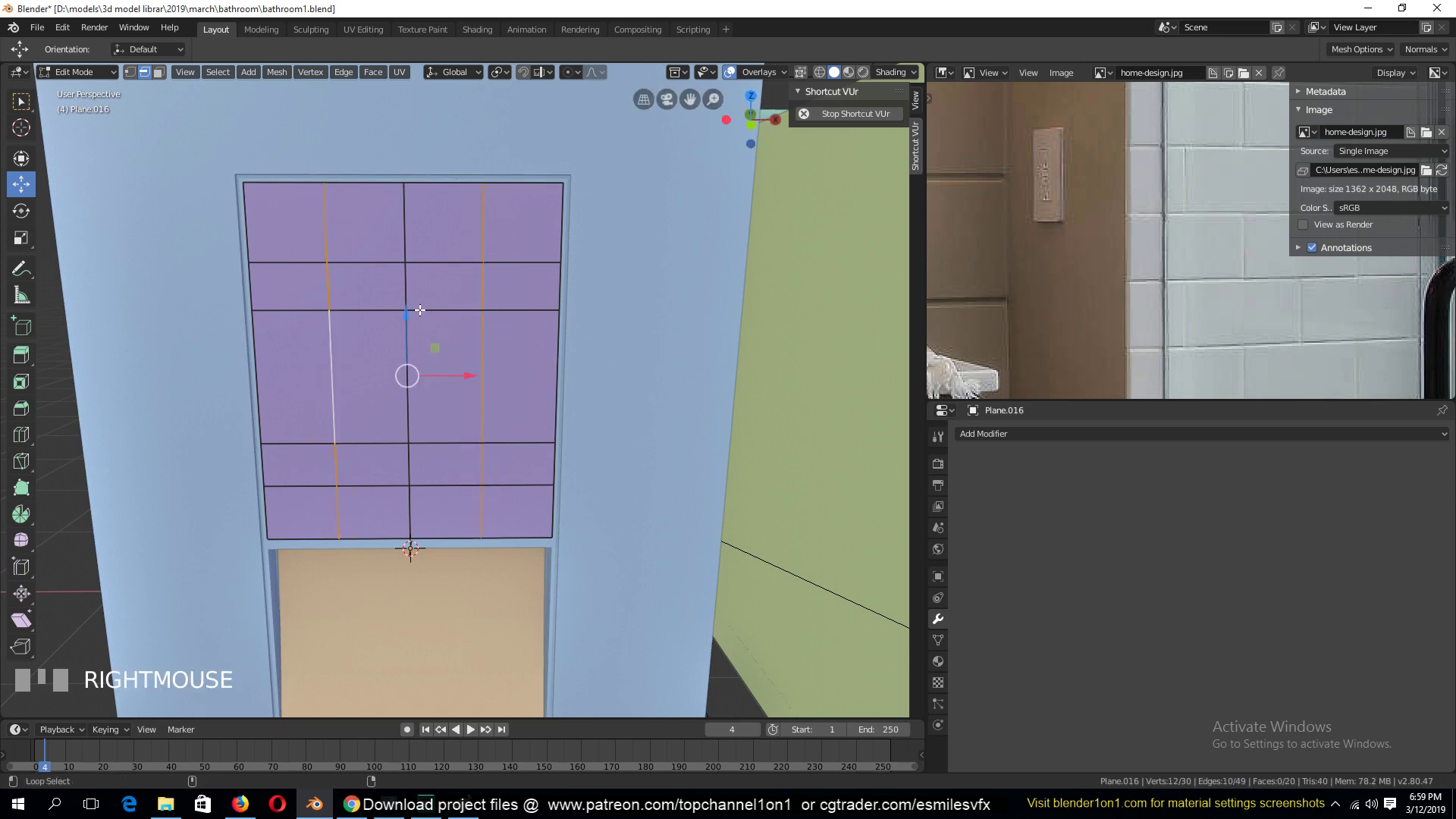
pyautogui.keyDown('alt'); pyautogui.keyDown('shift'); pyautogui.click(408, 426); pyautogui.keyUp('shift'); pyautogui.keyUp('alt')
pyautogui.hotkey('ctrl', 'b')
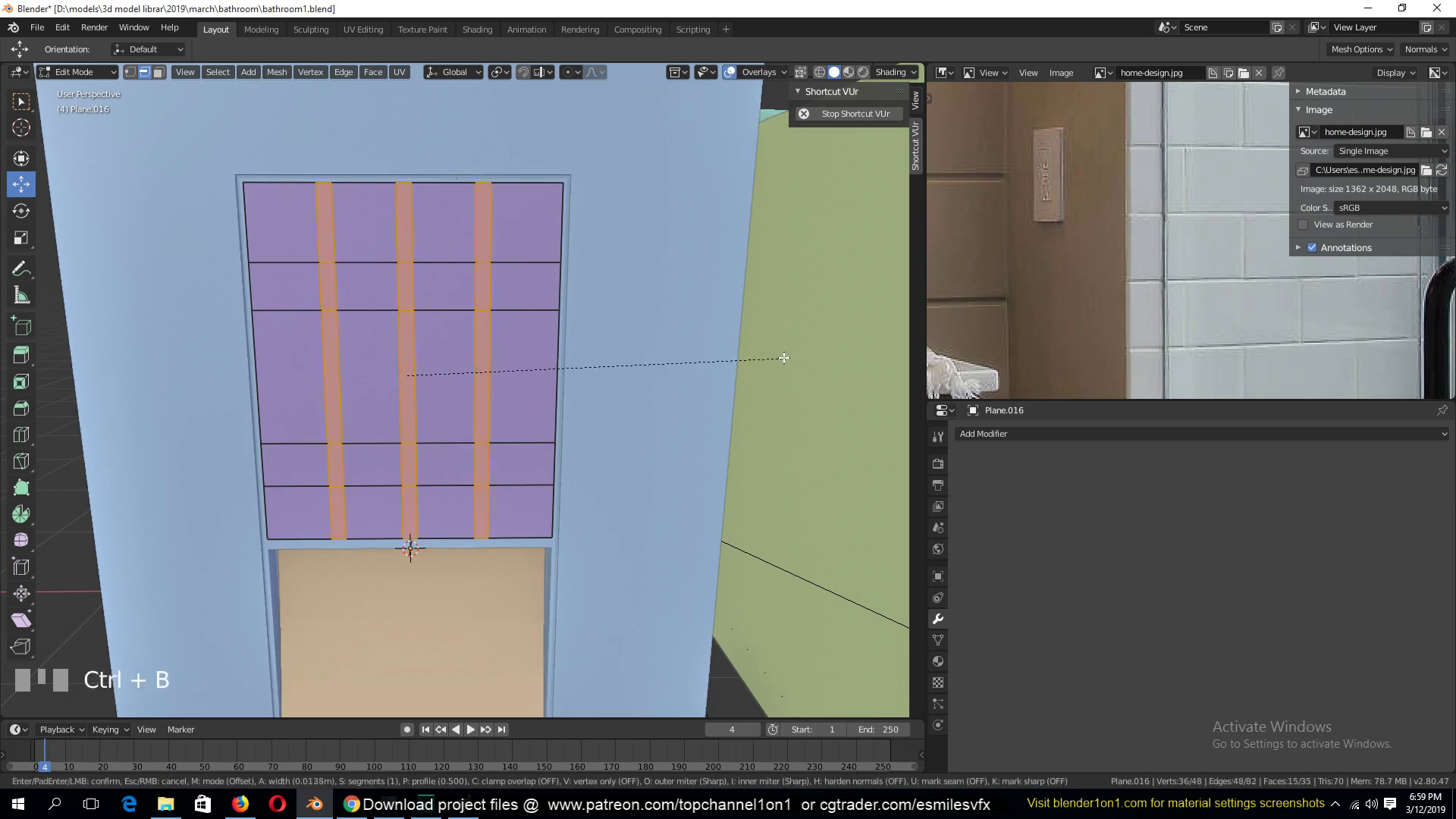
pyautogui.click(790, 355)
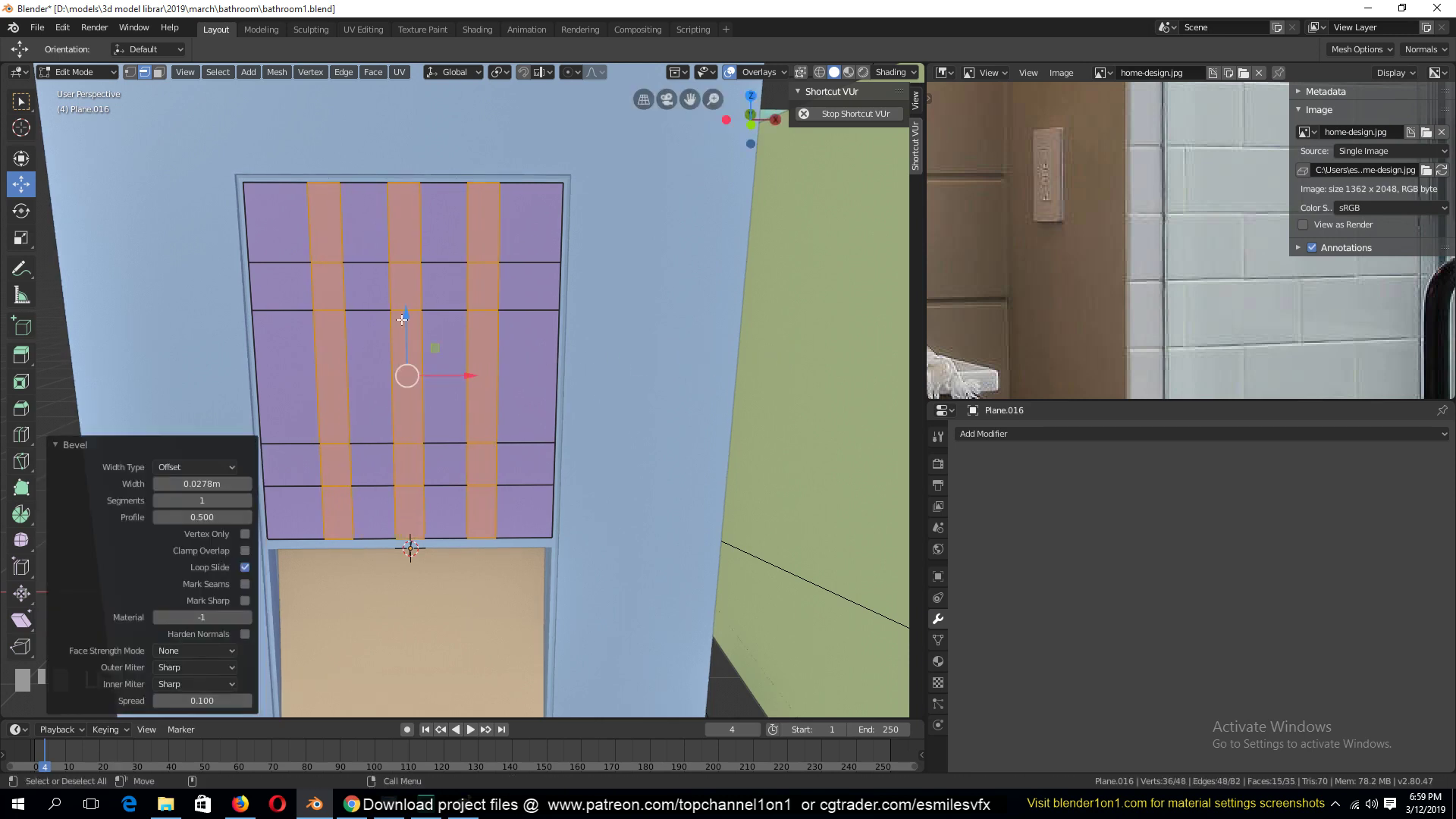
# Select the upper middle face and the two lower outer faces where the bands cross and inset them by about 0.0084 m.
pyautogui.press('3')
pyautogui.click(402, 286)
pyautogui.keyDown('shift'); pyautogui.click(345, 470); pyautogui.keyUp('shift')
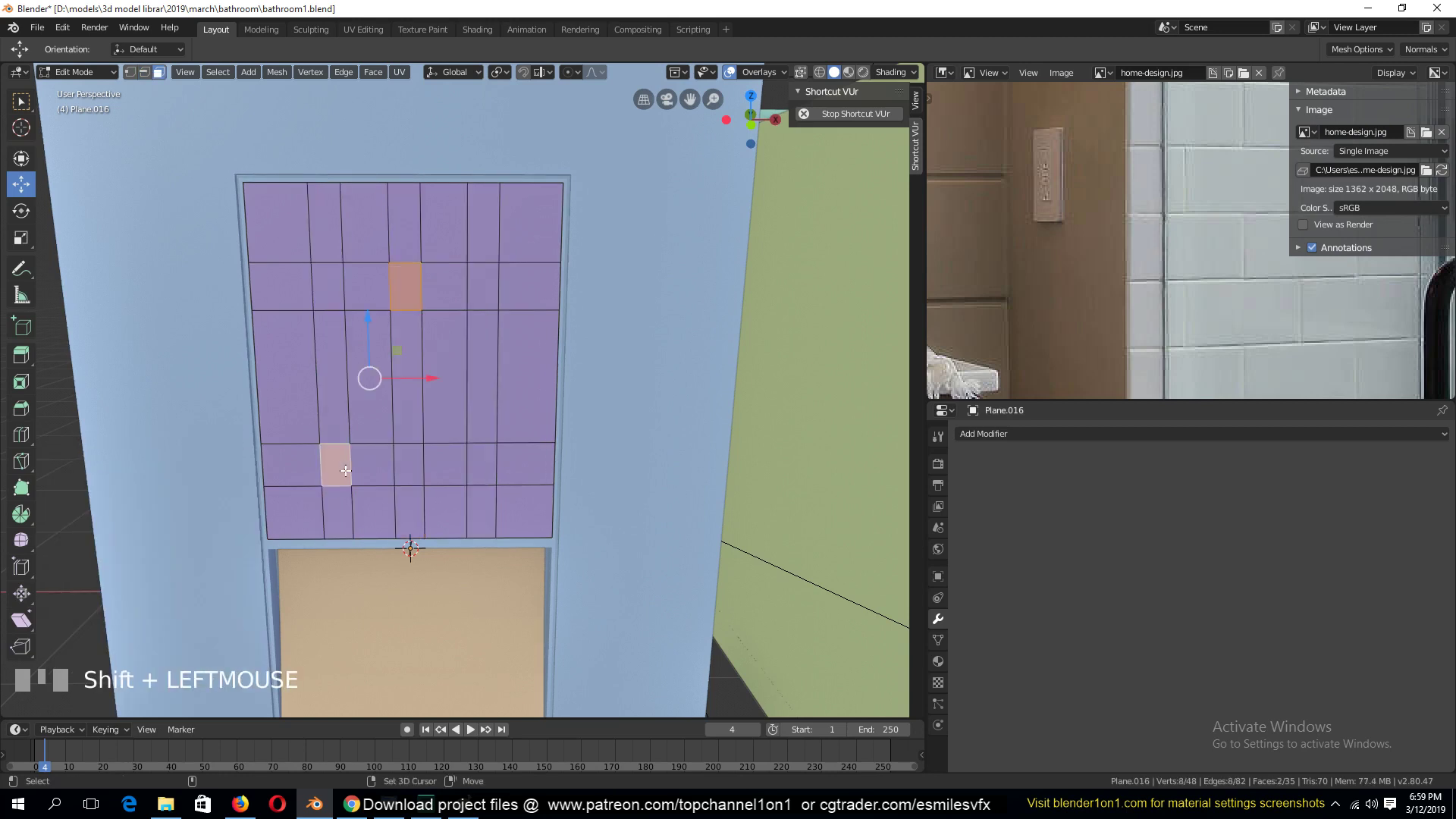
pyautogui.keyDown('shift'); pyautogui.click(473, 468); pyautogui.keyUp('shift')
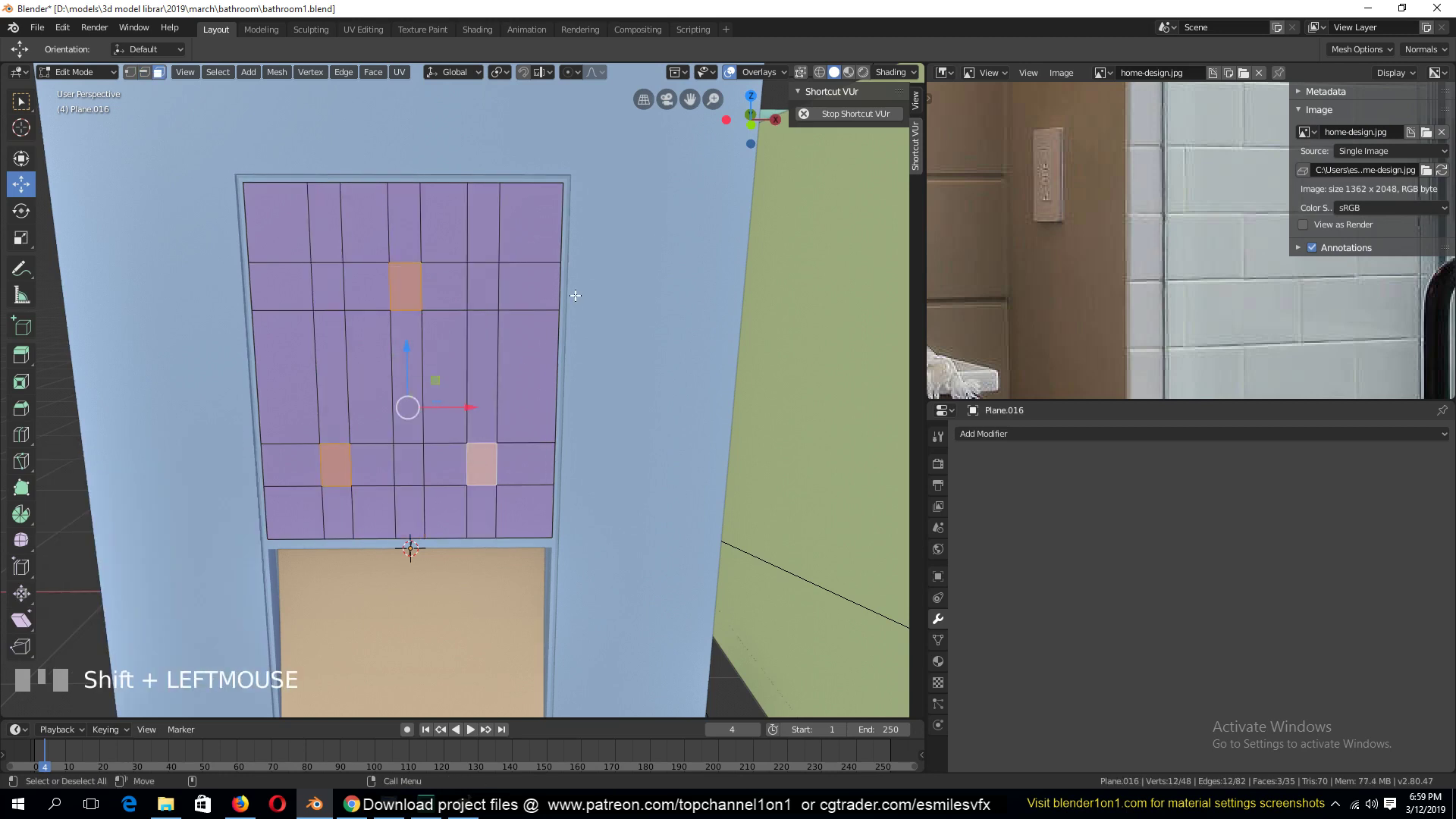
pyautogui.press('i')
pyautogui.click(612, 256)
pyautogui.moveTo(553, 266); pyautogui.dragTo(536, 315, button='middle')
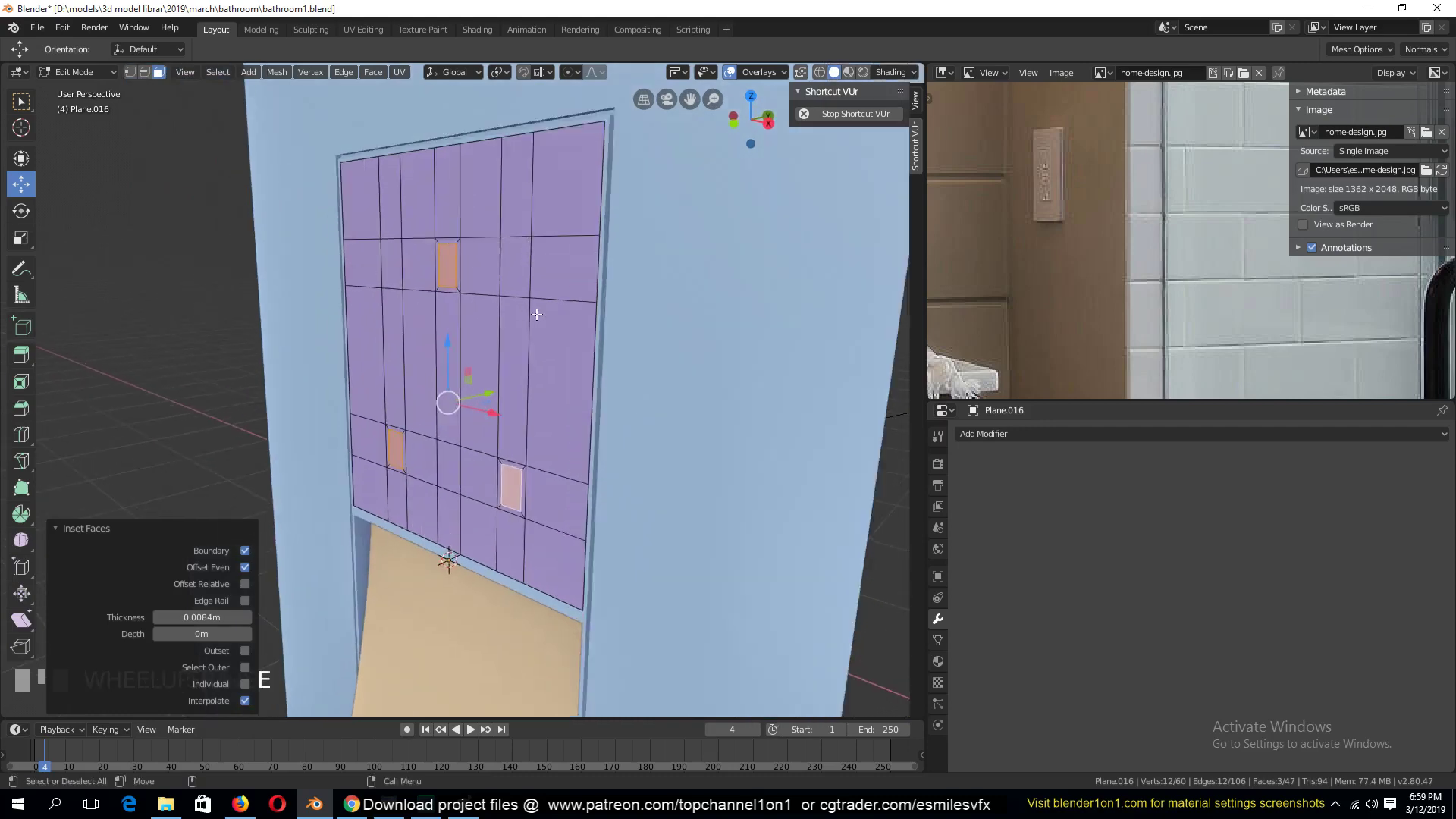
# Extrude the three inset faces back into the panel to form socket holes and leave mesh editing with nothing selected.
pyautogui.scroll(3, 509, 370)
pyautogui.moveTo(484, 395); pyautogui.dragTo(523, 383)
pyautogui.press('e')
pyautogui.rightClick(491, 396)
pyautogui.press('`')
pyautogui.scroll(-4, 523, 385)
pyautogui.moveTo(523, 385); pyautogui.dragTo(530, 417, button='middle')
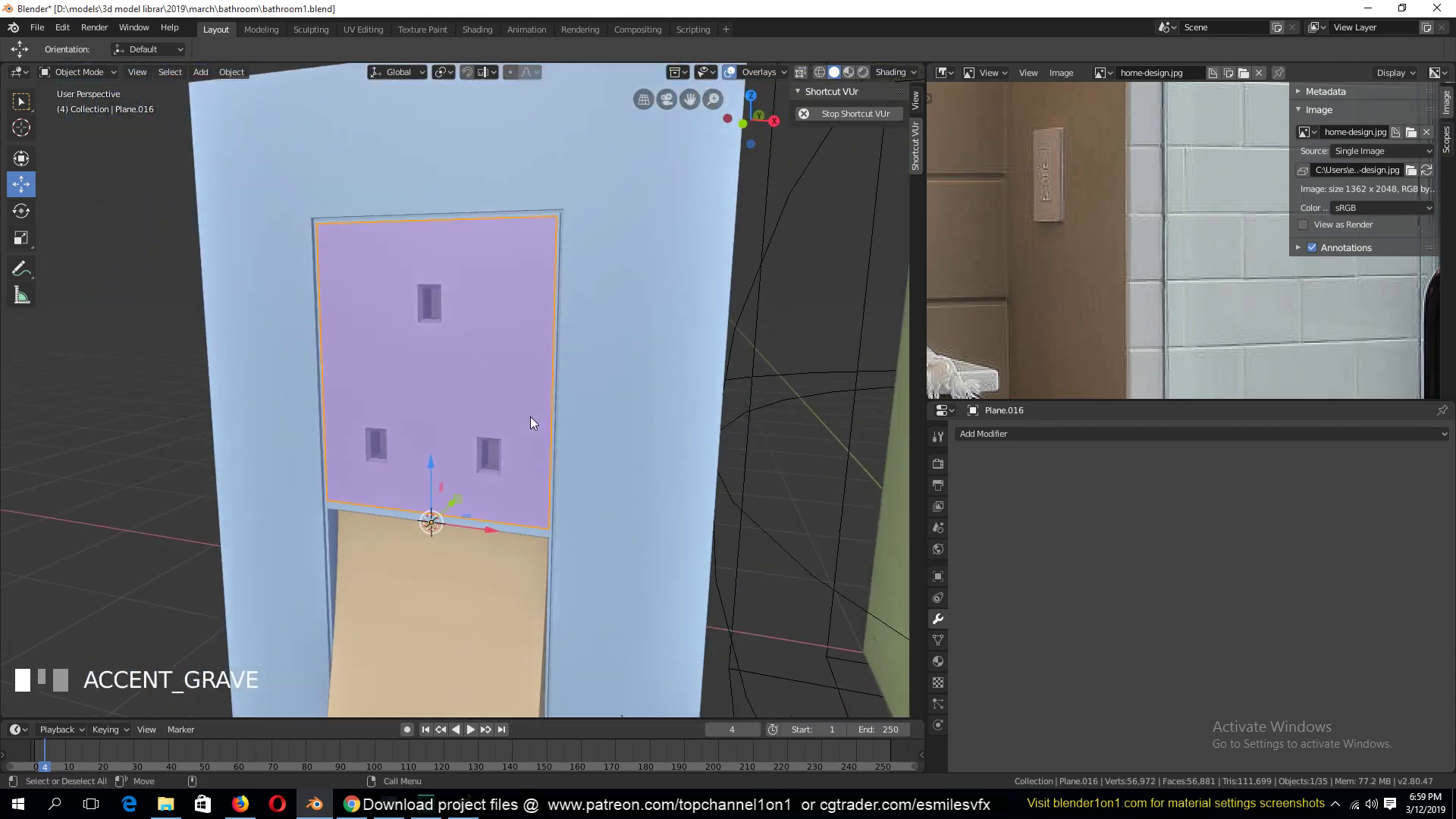
pyautogui.hotkey('alt', 'a')
# Examine the socket panel, plate and rocker from several angles and select the curved rocker.
pyautogui.press('`')
pyautogui.moveTo(479, 461); pyautogui.dragTo(517, 509, button='middle')
pyautogui.scroll(3, 512, 453)
pyautogui.scroll(-3, 508, 455)
pyautogui.press('`')
pyautogui.scroll(-4, 422, 454)
pyautogui.press('`')
pyautogui.scroll(-2, 493, 513)
pyautogui.press('`')
pyautogui.click(443, 513)
pyautogui.scroll(3, 460, 522)
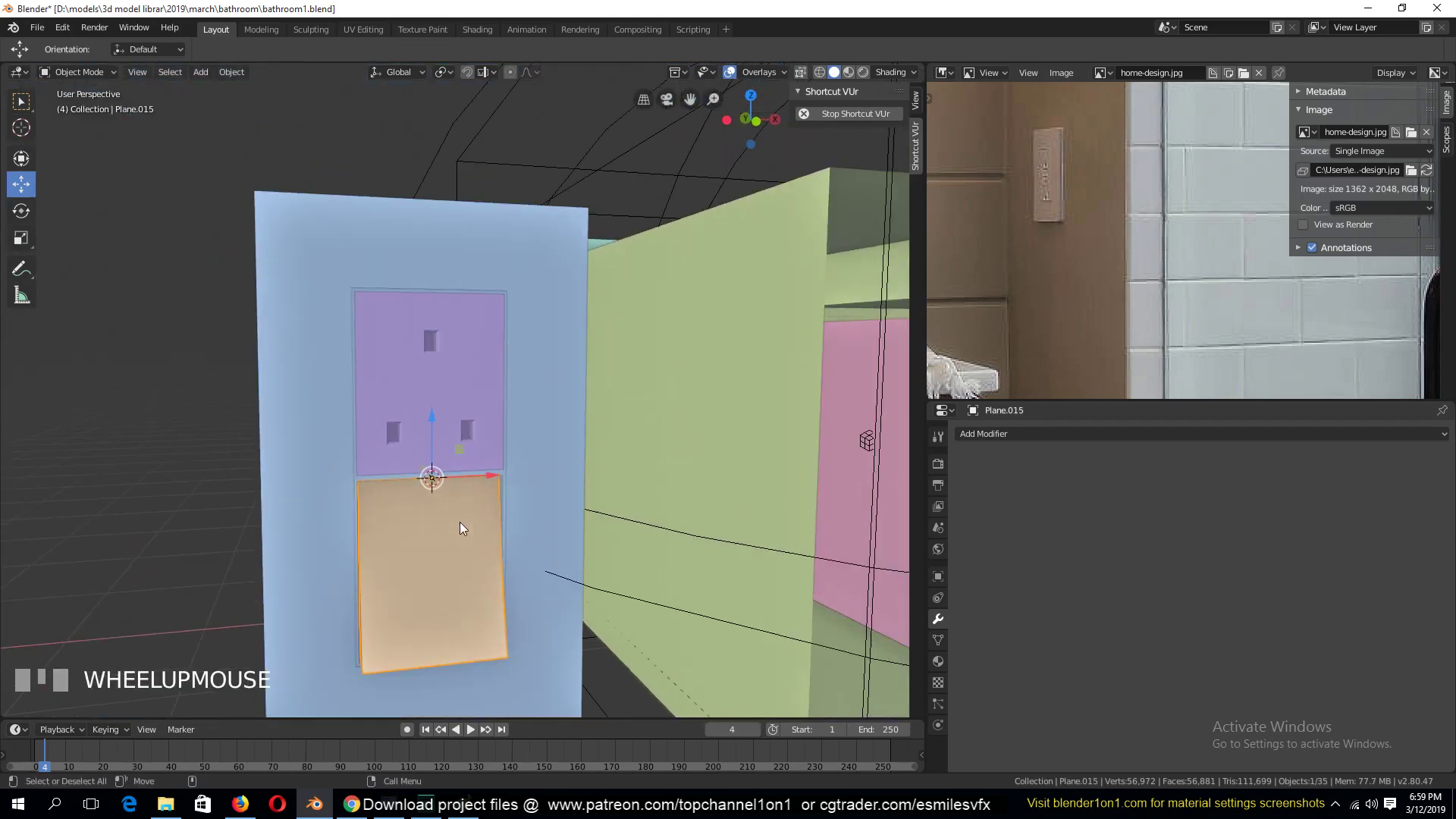
# Scale the curved rocker to about 0.53 along X and move it about -0.131 m along X into one half of the opening.
pyautogui.press('s')
pyautogui.press('x')
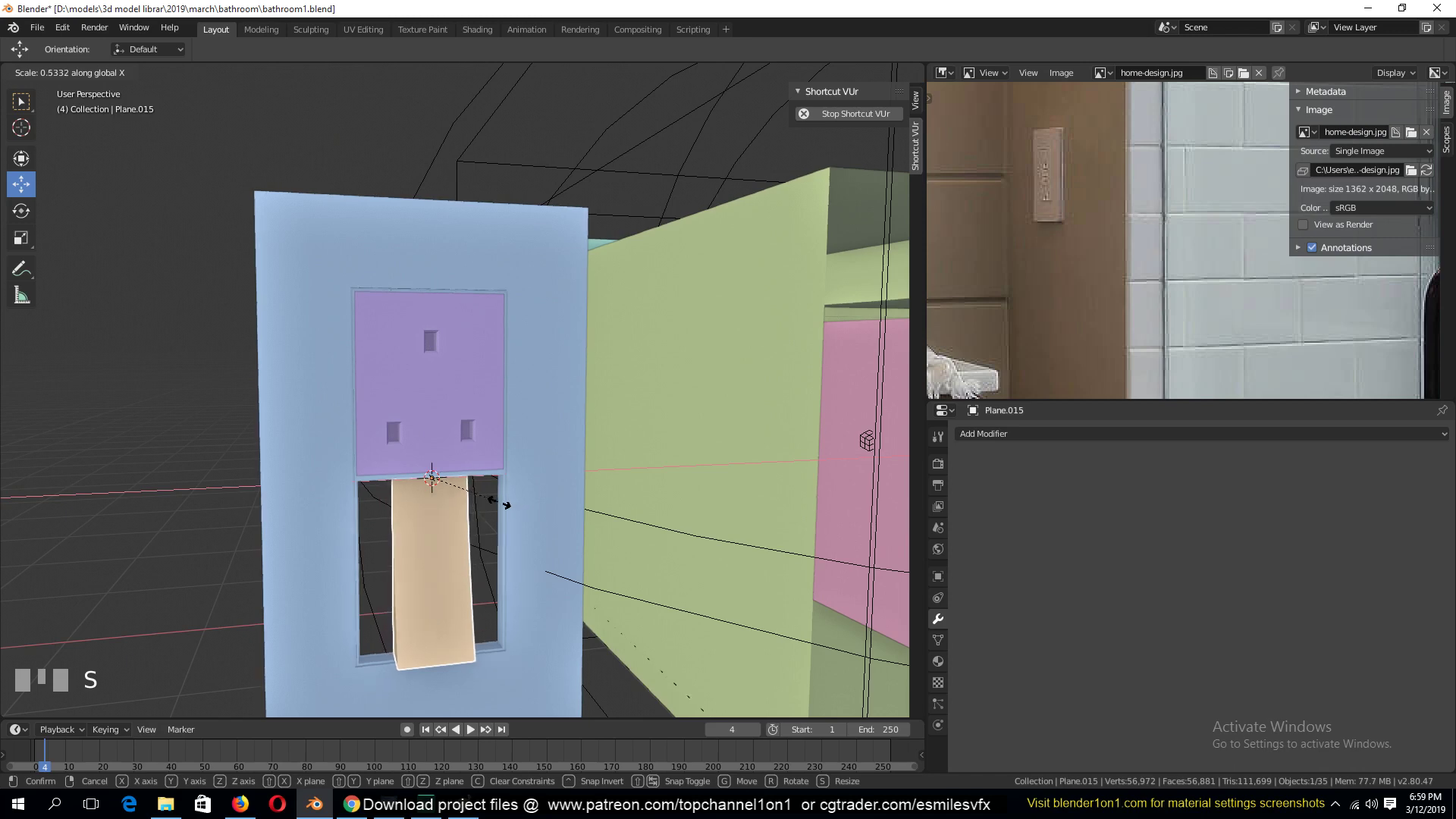
pyautogui.click(500, 505)
pyautogui.press('`')
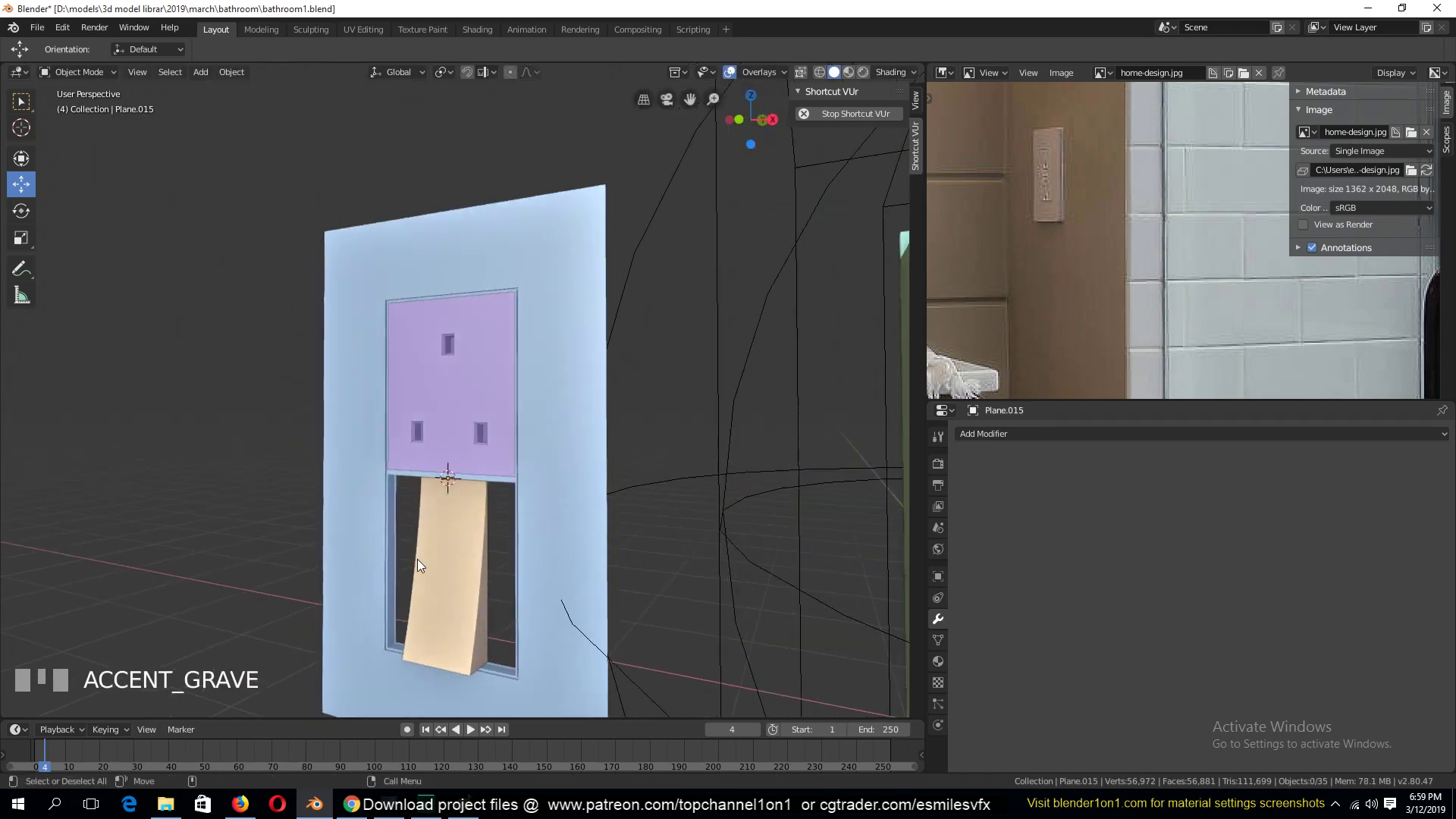
pyautogui.click(436, 566)
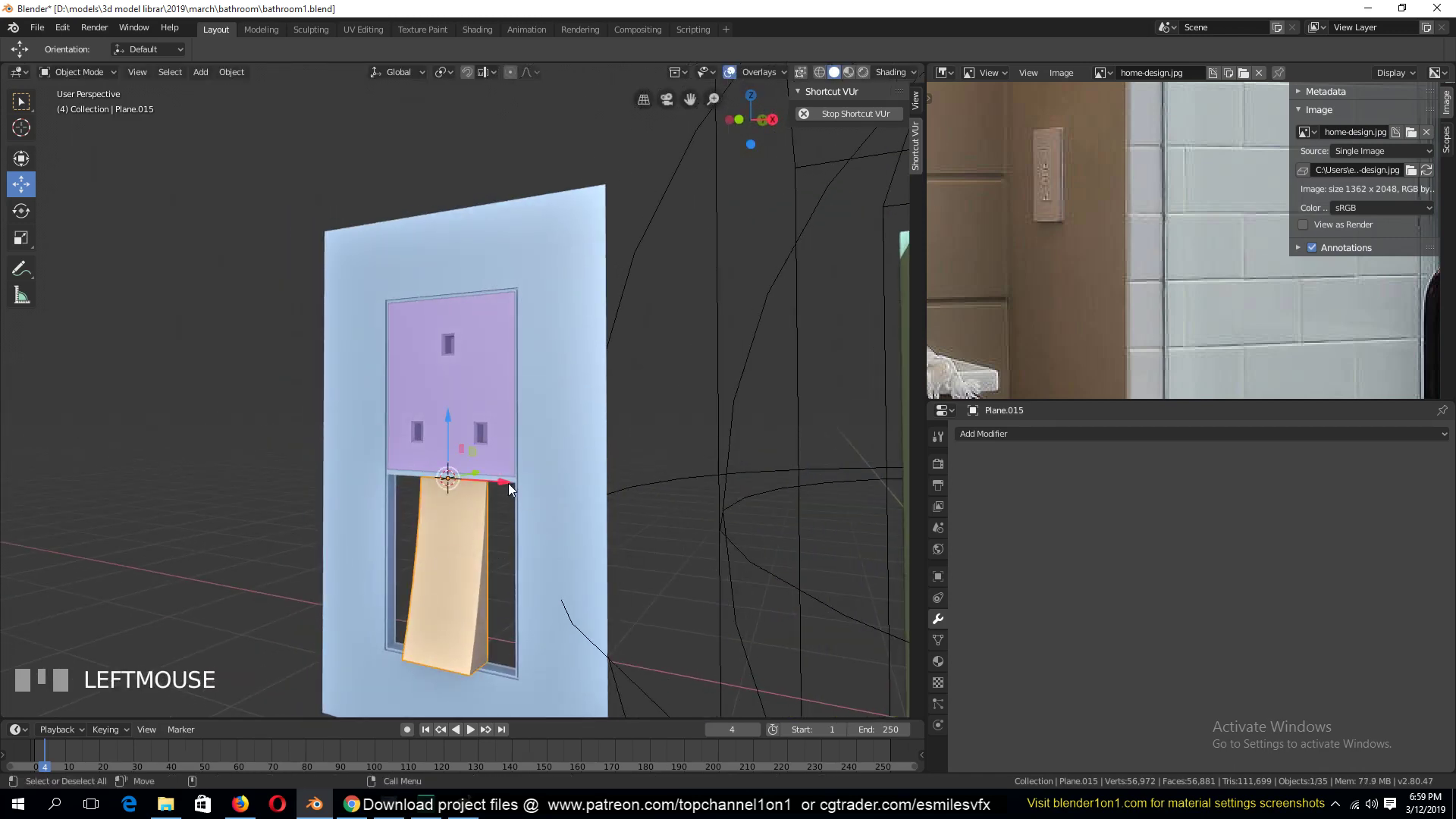
pyautogui.moveTo(507, 484); pyautogui.dragTo(467, 483)
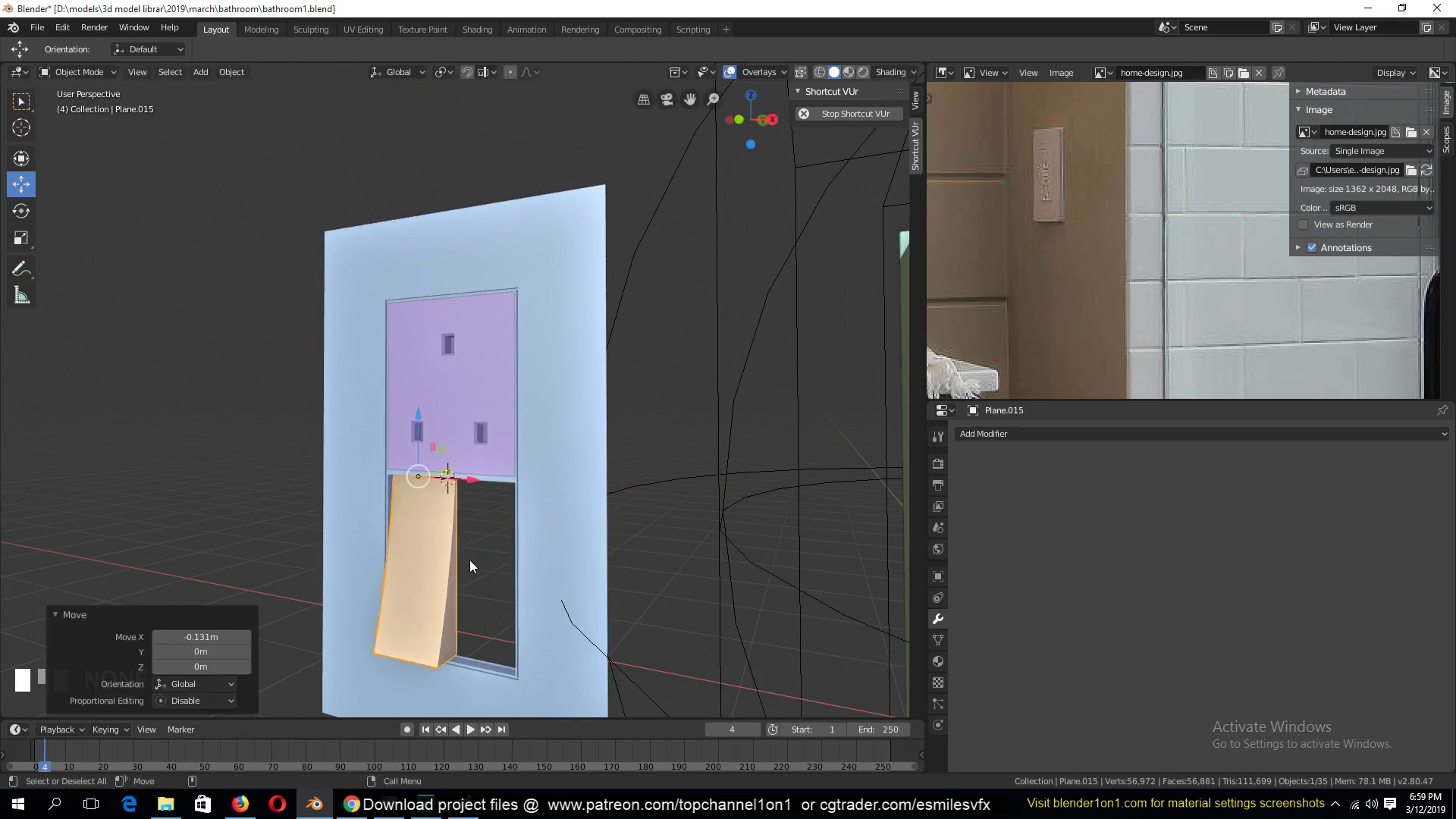
# Duplicate the rocker's whole mesh within the same object, offset about 0.276 m along X to fill the other half.
pyautogui.press('Tab')
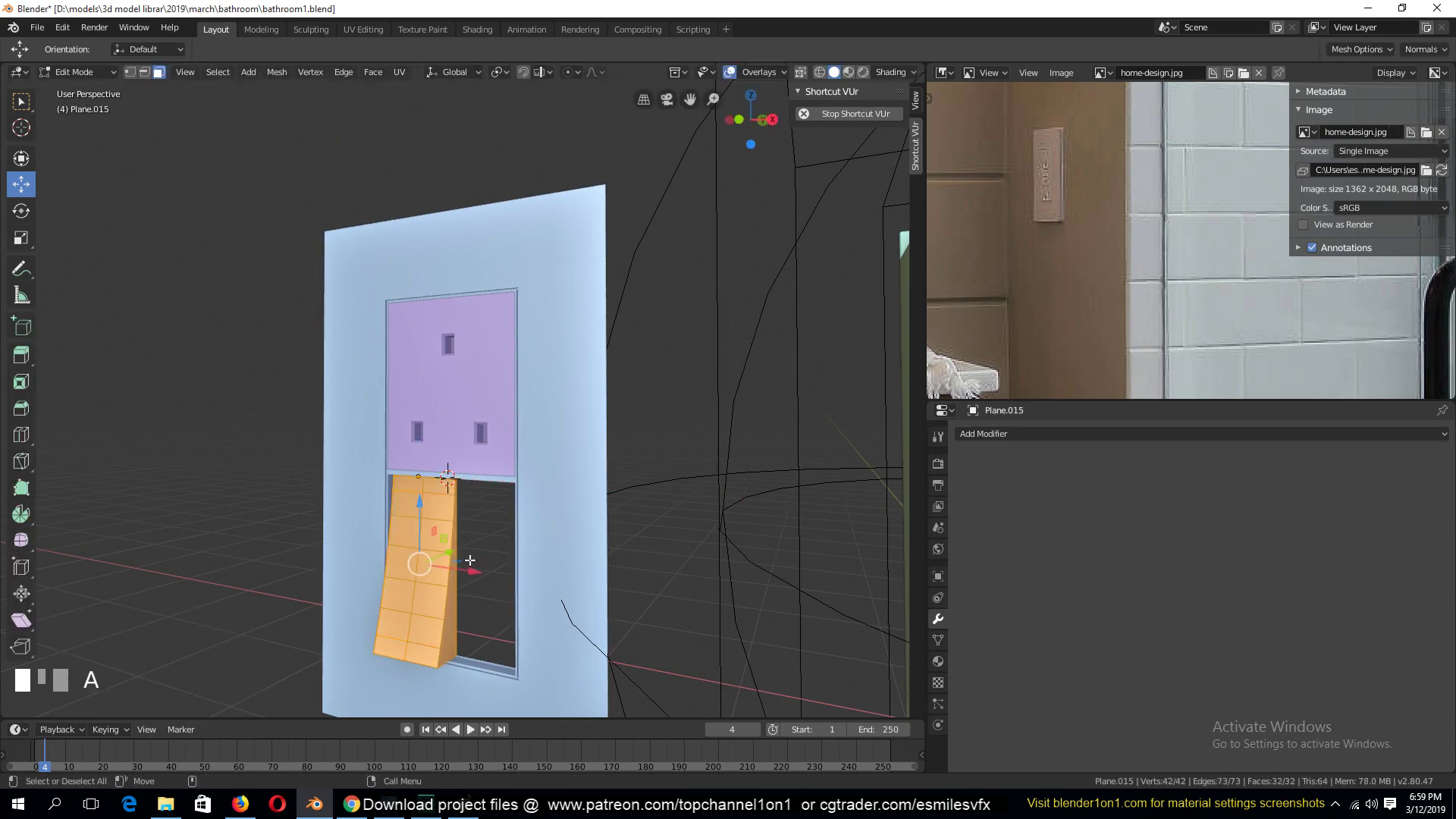
pyautogui.hotkey('shift', 'd')
pyautogui.press('x')
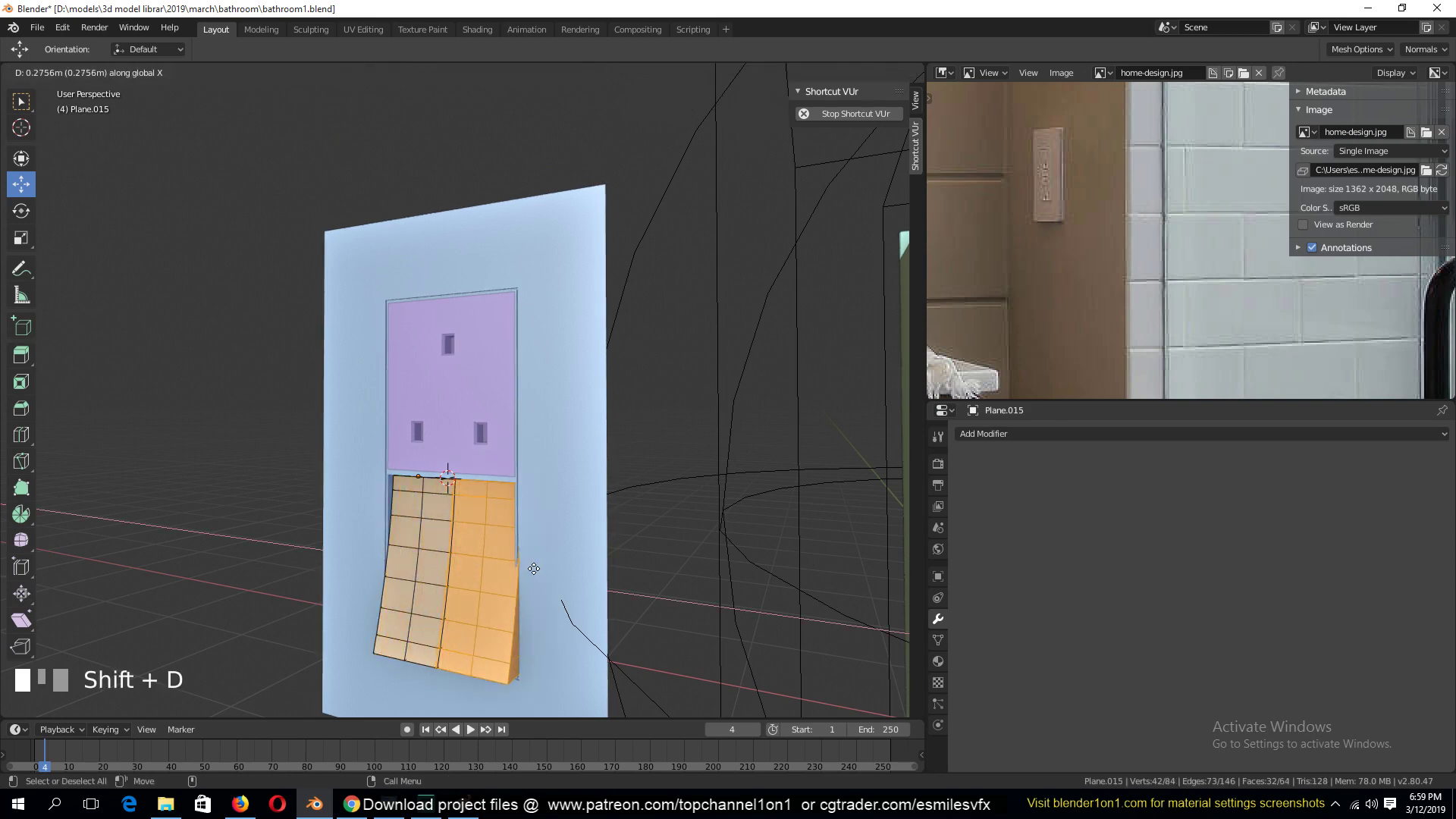
pyautogui.click(533, 568)
# Scale both rockers together to about 0.91 along X and shift them about -0.0056 m along X to centre them in the opening.
pyautogui.press('KP_1')
pyautogui.scroll(3, 501, 384)
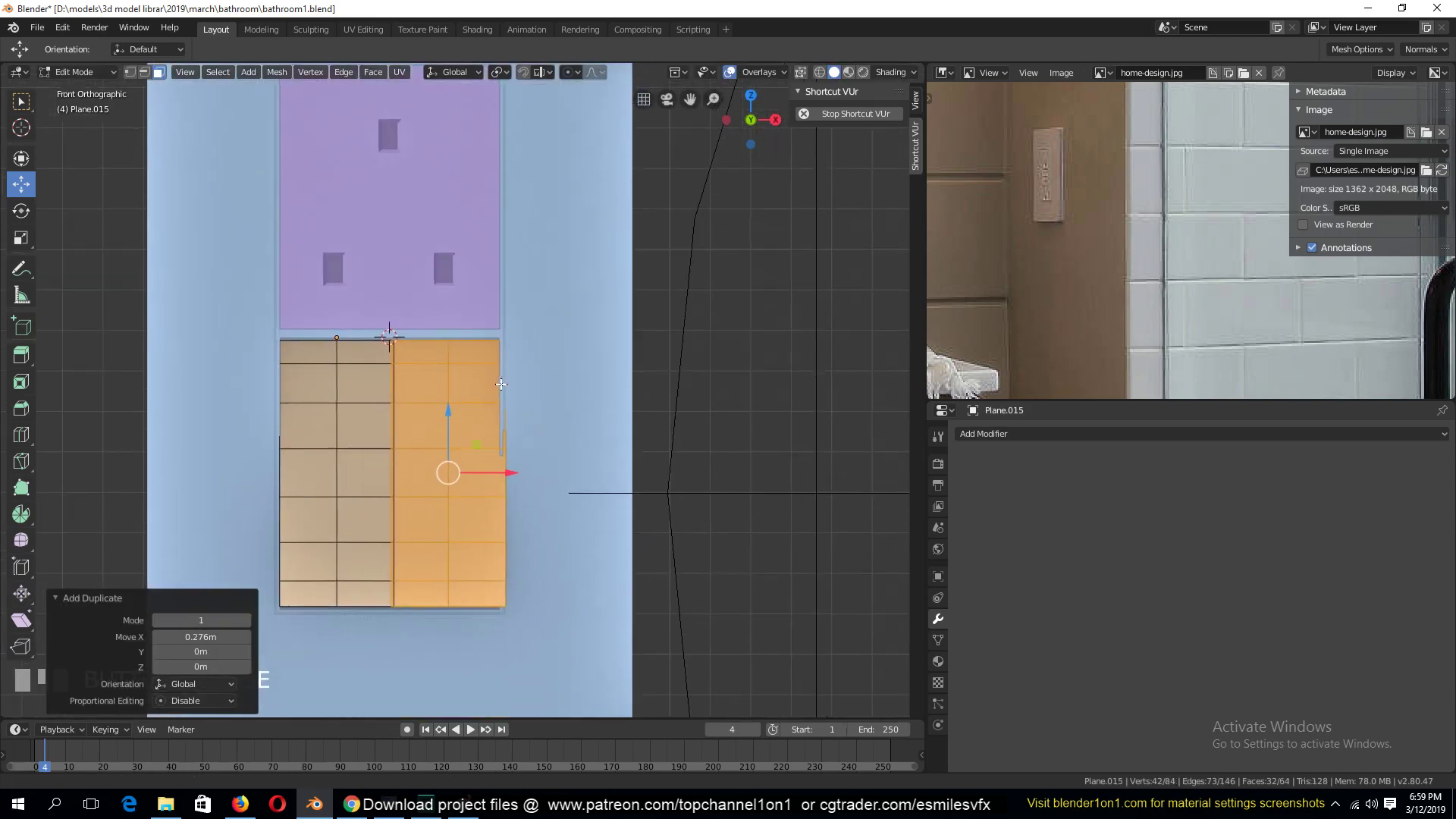
pyautogui.press('a')
pyautogui.press('s')
pyautogui.press('x')
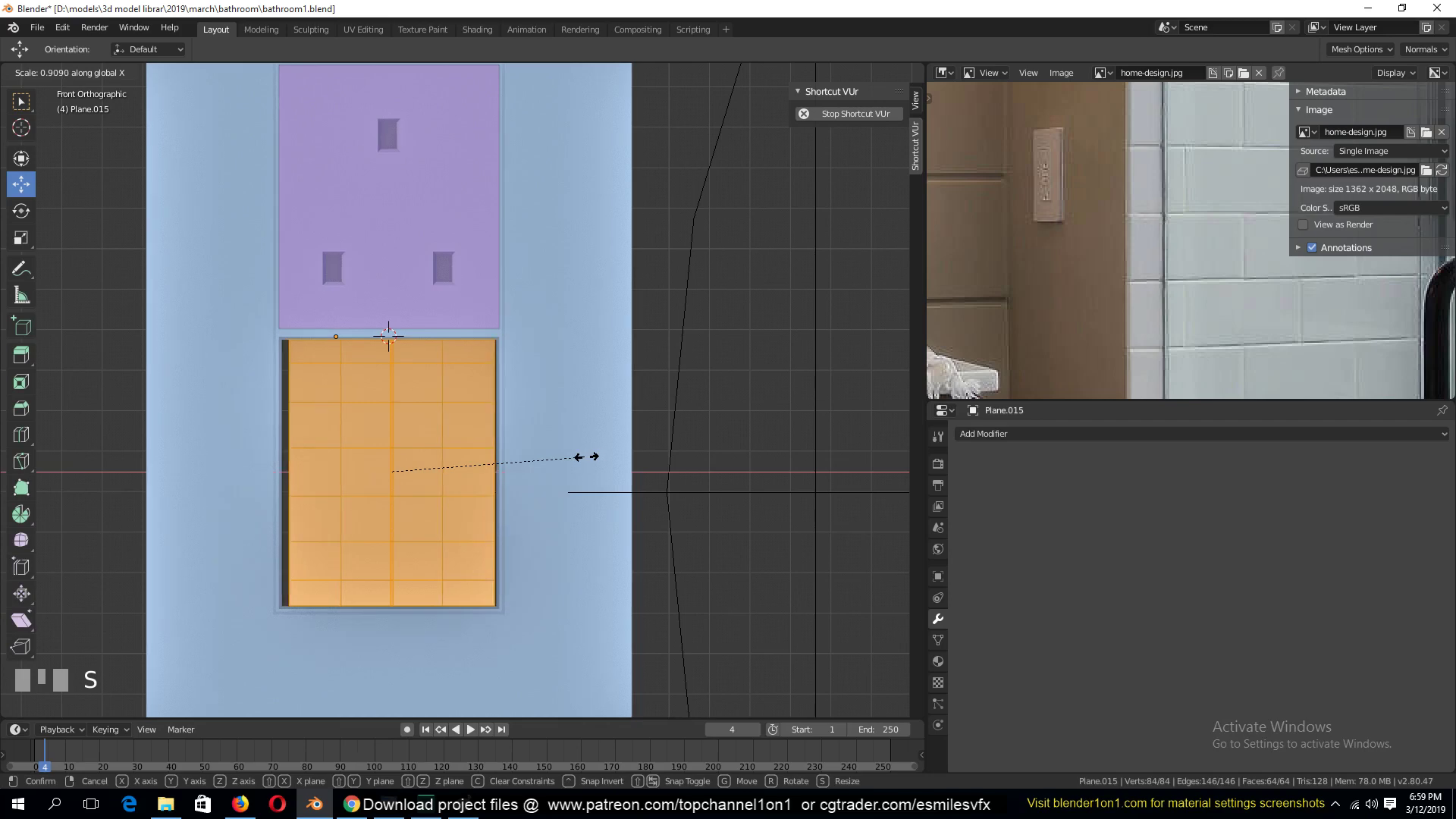
pyautogui.click(586, 457)
pyautogui.moveTo(461, 468); pyautogui.dragTo(453, 470)
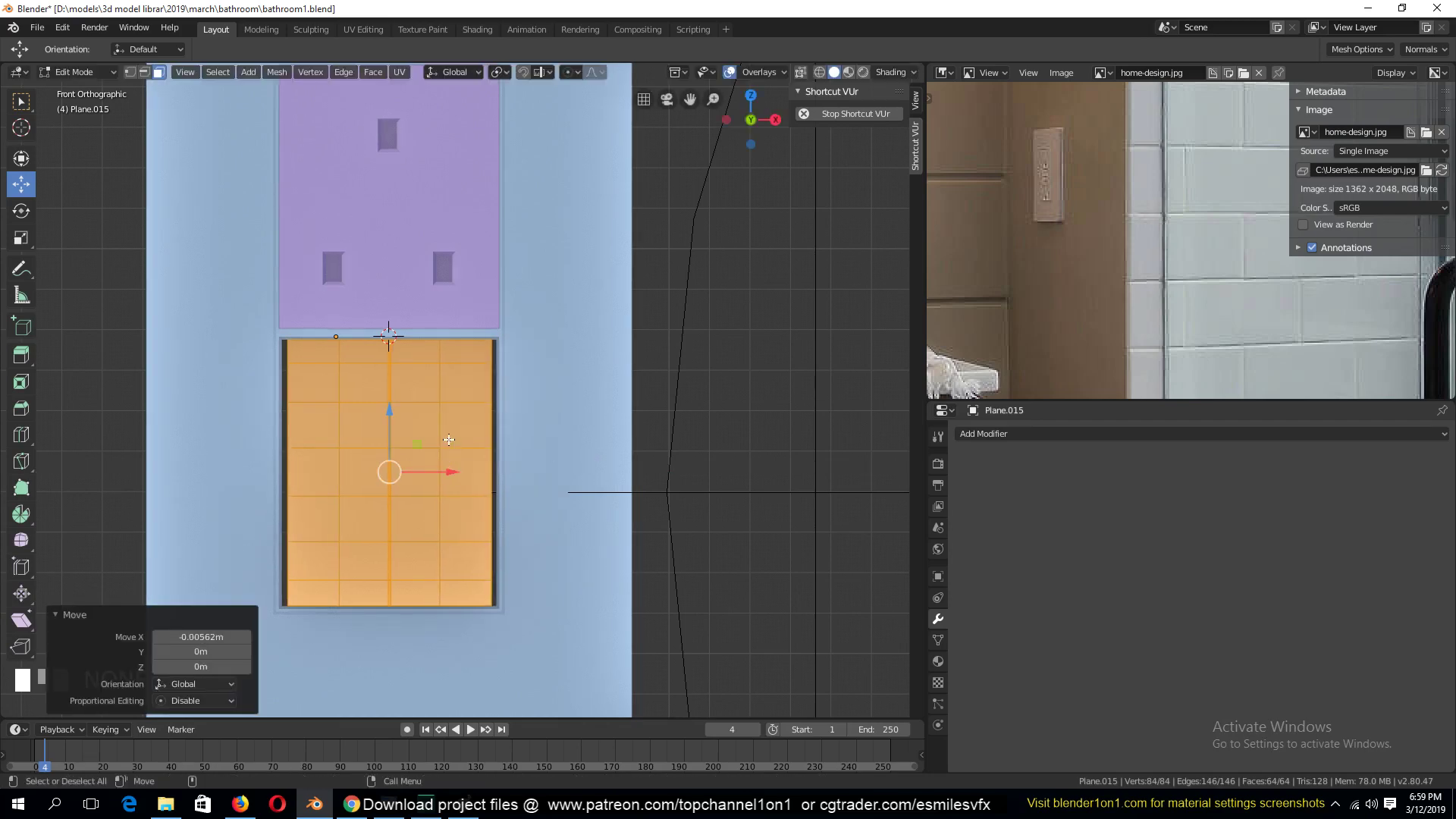
# Select each rocker's linked mesh in turn and nudge them apart along X to leave a narrow gap between them.
pyautogui.click(449, 440)
pyautogui.hotkey('ctrl', 'l')
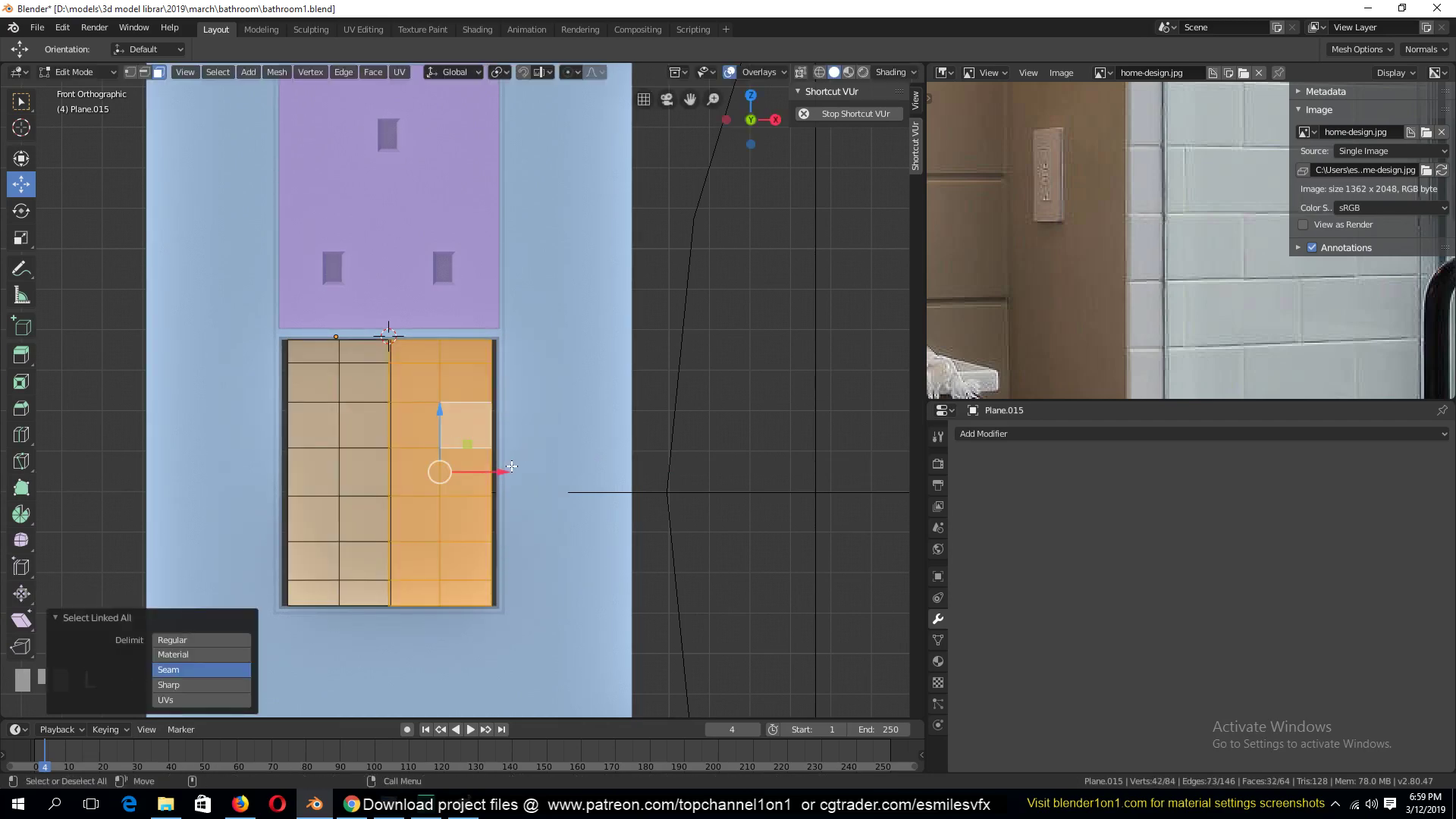
pyautogui.moveTo(512, 466); pyautogui.dragTo(511, 466)
pyautogui.click(366, 425)
pyautogui.hotkey('ctrl', 'l')
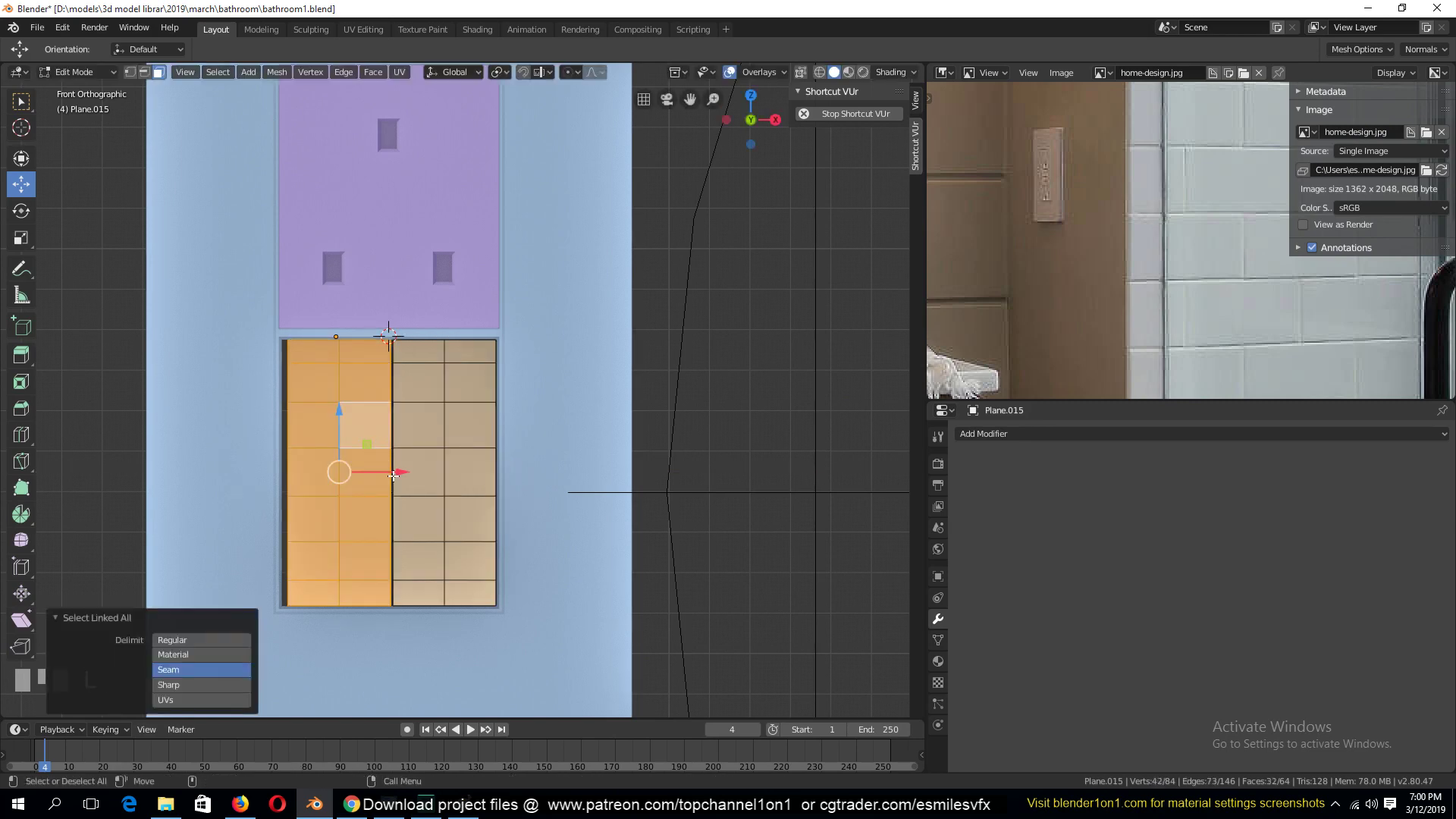
pyautogui.moveTo(398, 474); pyautogui.dragTo(393, 473)
pyautogui.press('Tab')
pyautogui.moveTo(454, 493); pyautogui.dragTo(429, 525, button='middle')
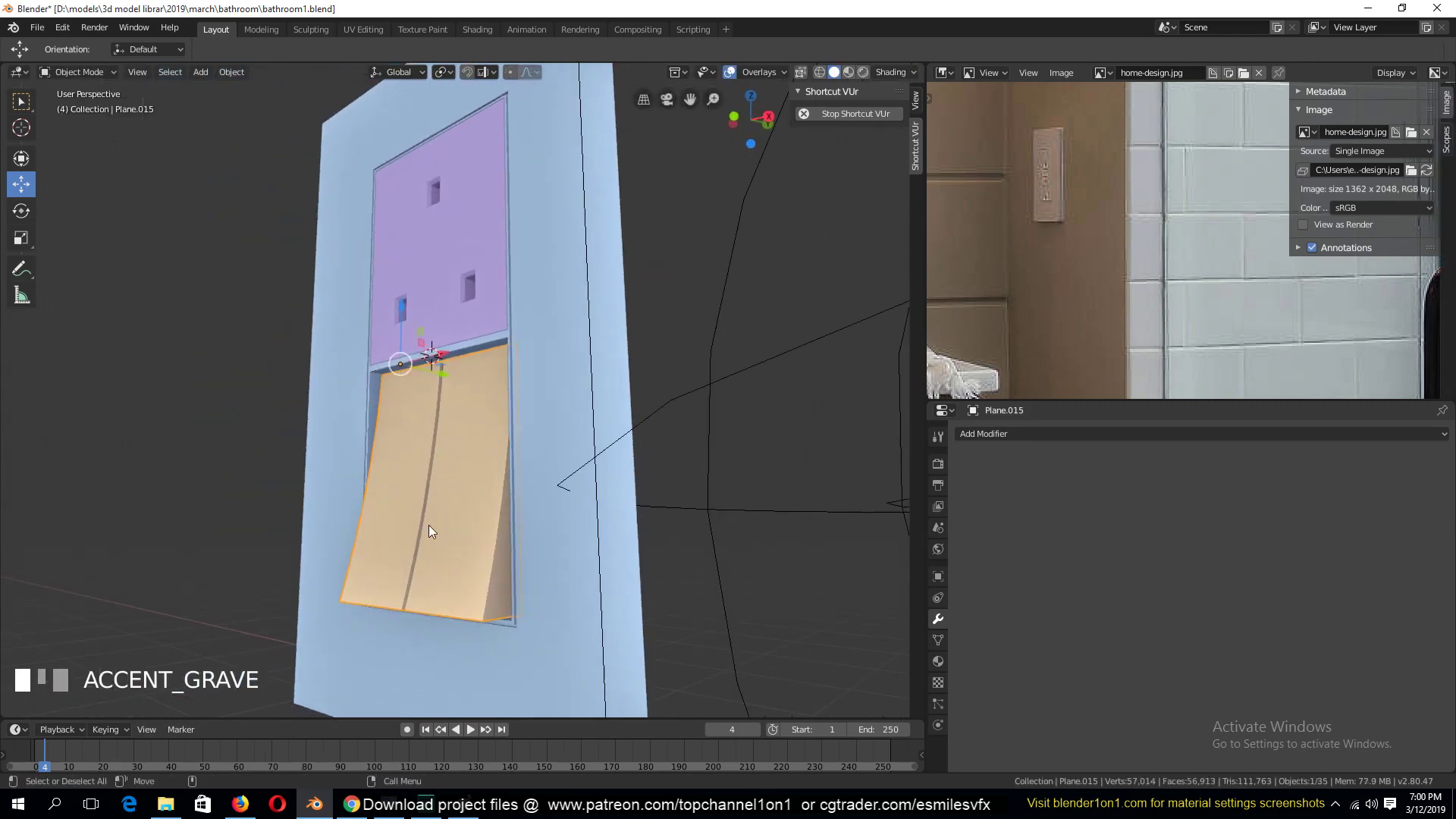
# Select both columns of front faces on the rocker at the +X side of the opening.
pyautogui.press('Tab')
pyautogui.click(472, 565)
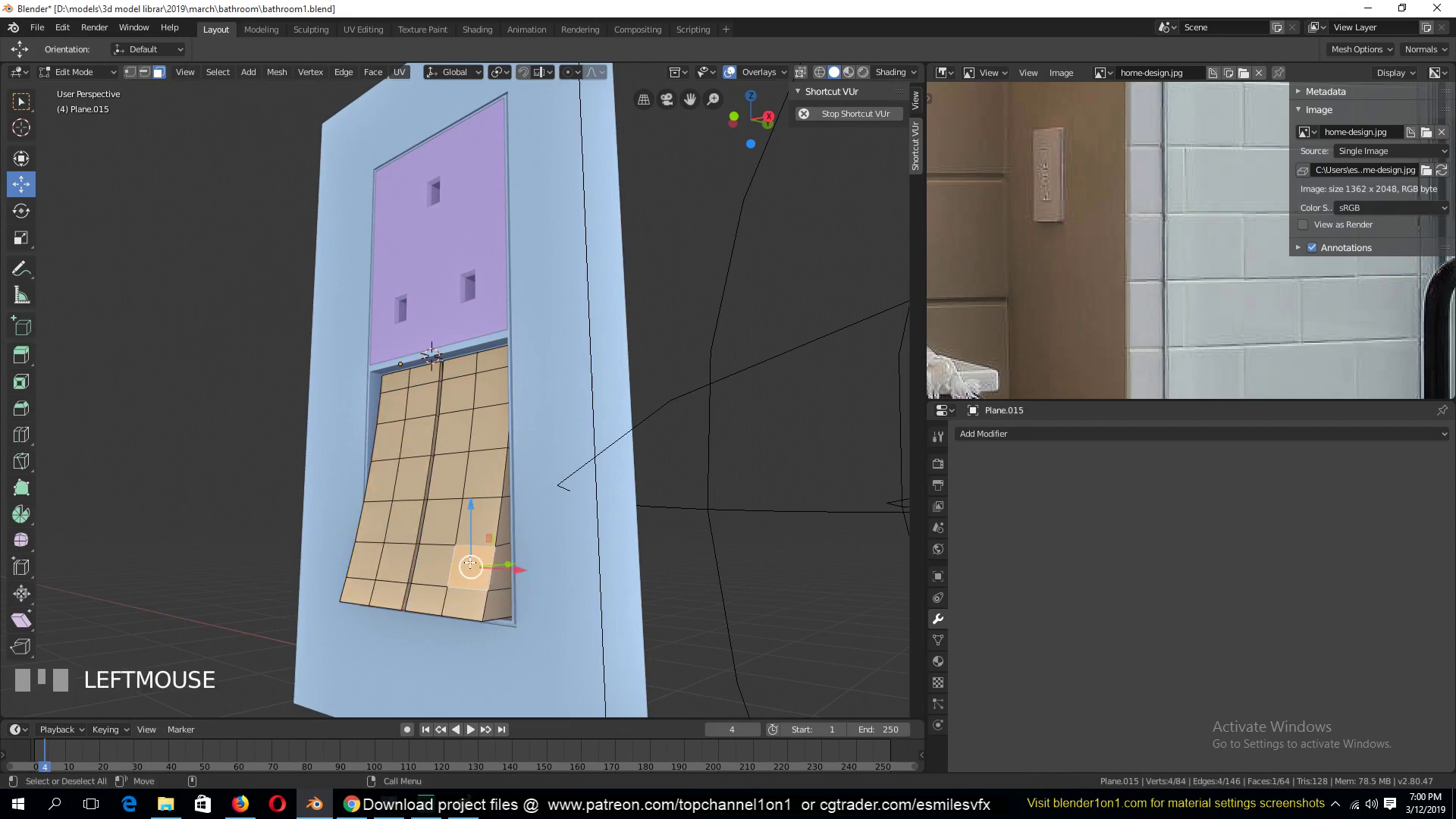
pyautogui.click(486, 364)
pyautogui.keyDown('ctrl'); pyautogui.click(467, 600); pyautogui.keyUp('ctrl')
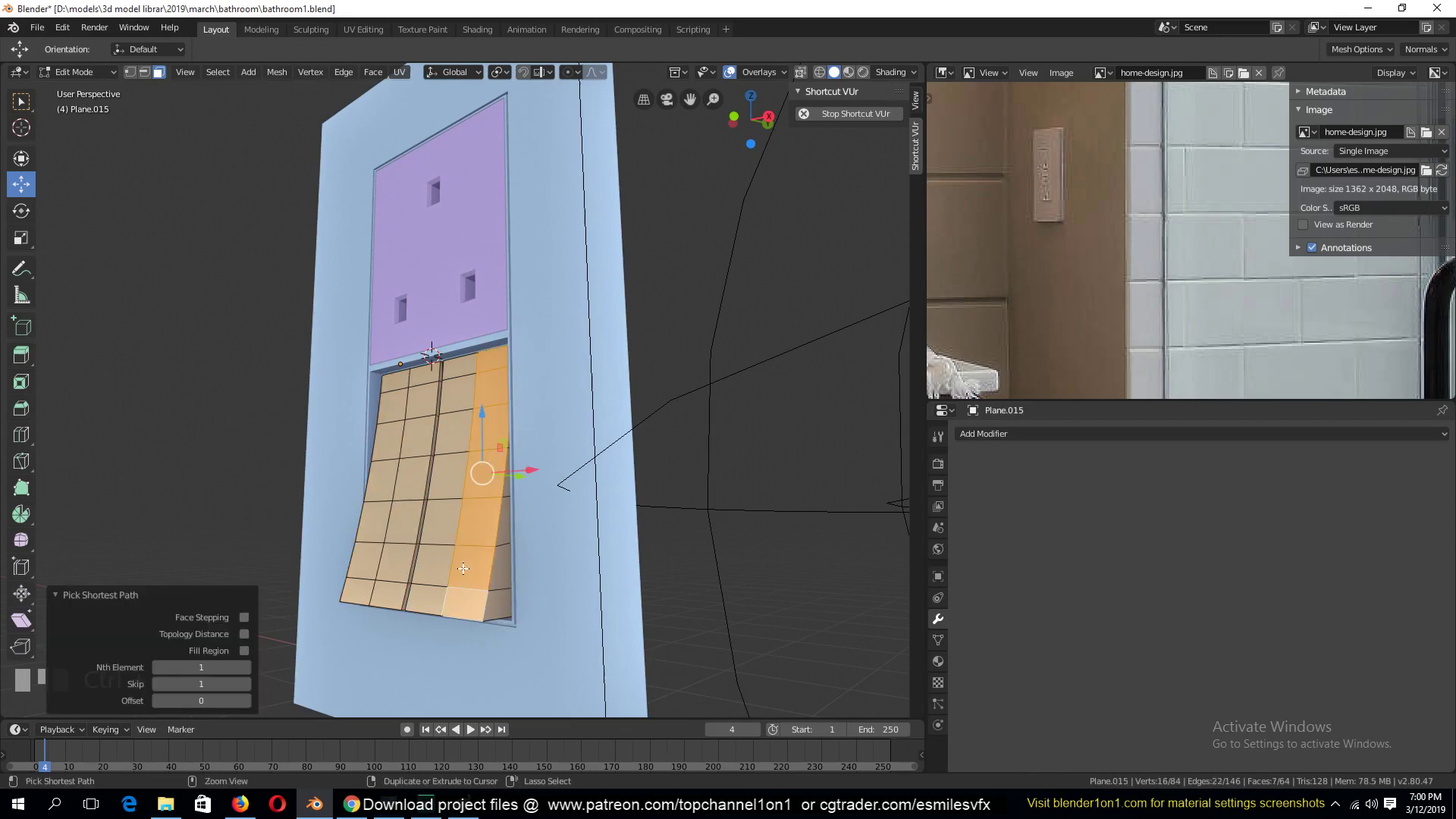
pyautogui.keyDown('shift'); pyautogui.click(457, 370); pyautogui.keyUp('shift')
pyautogui.keyDown('ctrl'); pyautogui.click(434, 531); pyautogui.keyUp('ctrl')
# Shear the selected front faces in wireframe side view so this rocker tilts the opposite way from its neighbour, and leave mesh editing.
pyautogui.press('KP_3')
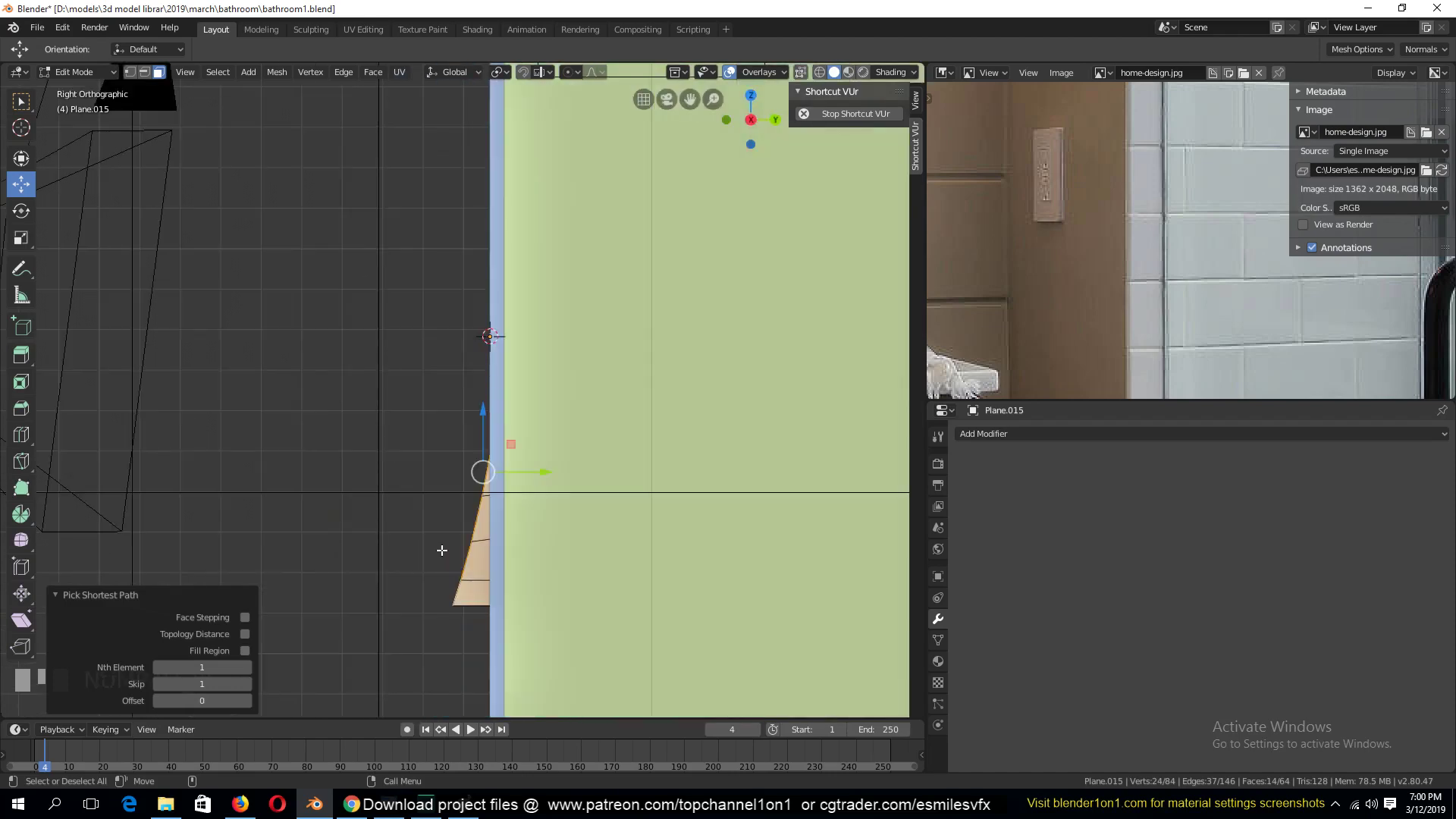
pyautogui.scroll(2, 557, 538)
pyautogui.press('z')
pyautogui.click(235, 507)
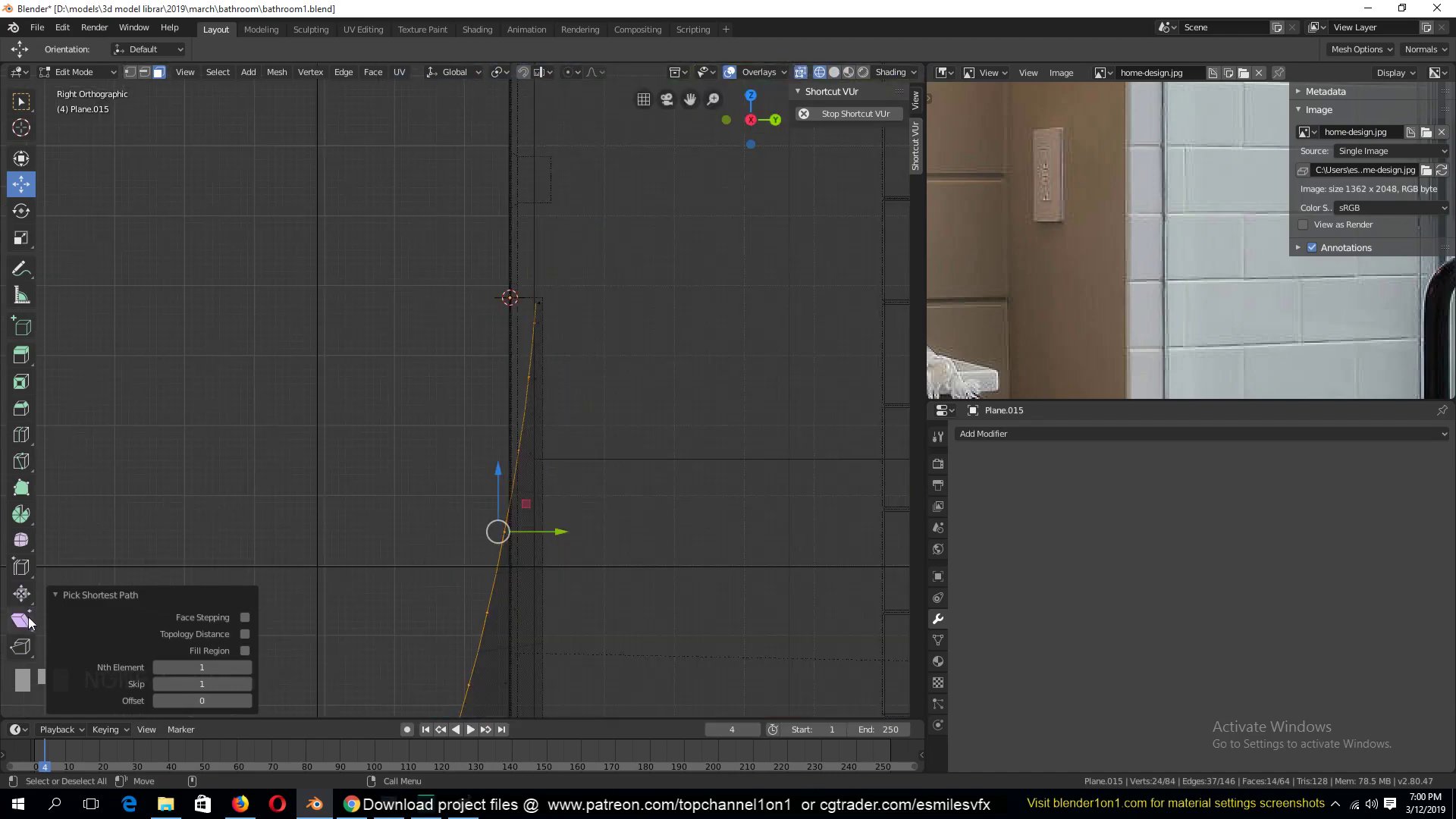
pyautogui.click(28, 618)
pyautogui.moveTo(509, 470); pyautogui.dragTo(422, 477)
pyautogui.press('Tab')
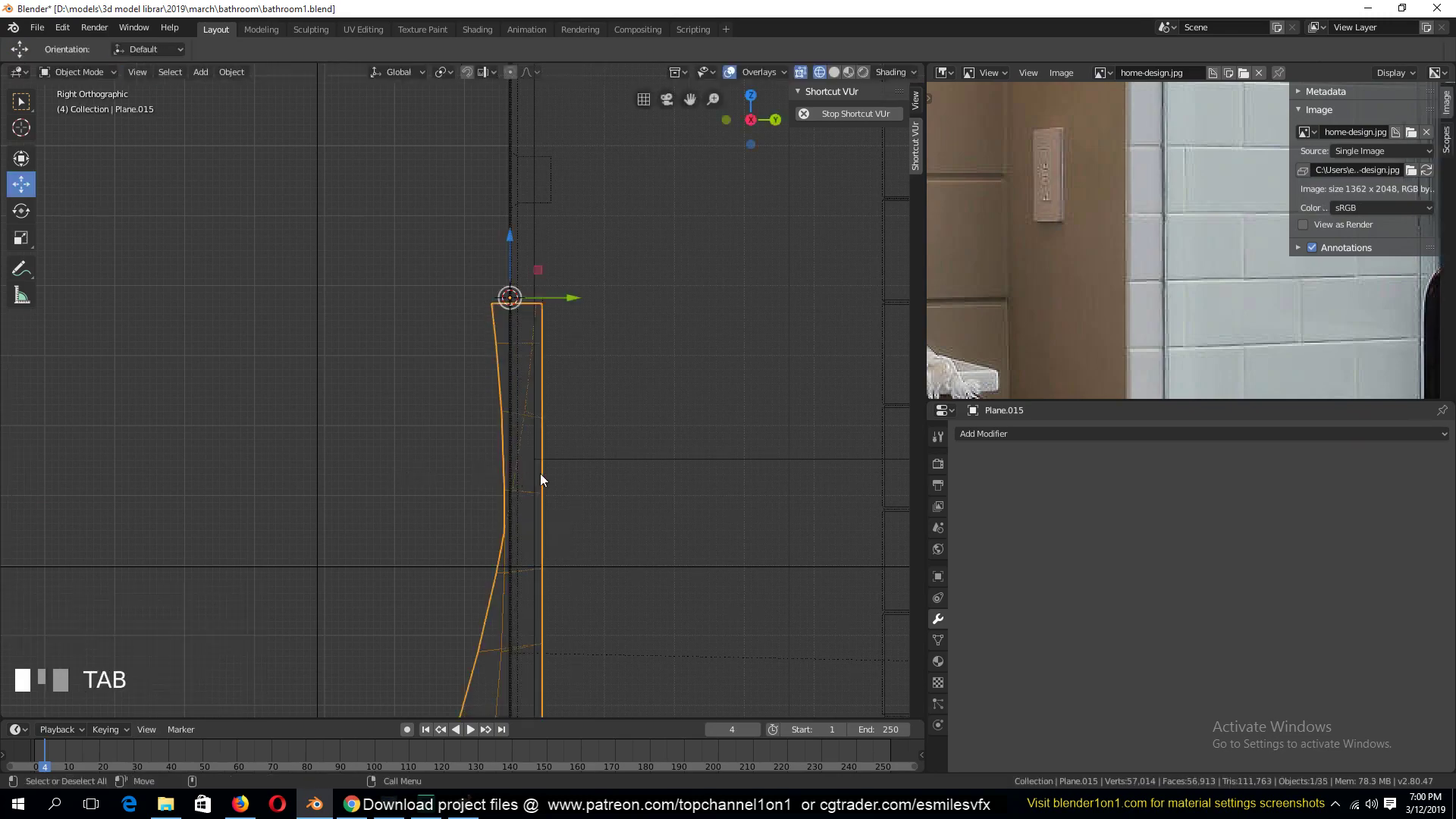
# Return to solid shading and examine the two oppositely tilted rockers in the plate from the front, side and several angles.
pyautogui.press('z')
pyautogui.press('`')
pyautogui.moveTo(279, 402)
pyautogui.mouseDown(button='middle')
pyautogui.moveTo(445, 455)
pyautogui.moveTo(575, 461)
pyautogui.moveTo(453, 452)
pyautogui.mouseUp(button='middle')
pyautogui.scroll(-3, 440, 455)
pyautogui.press('`')
pyautogui.scroll(3, 383, 470)
pyautogui.press('`')
pyautogui.press('KP_3')
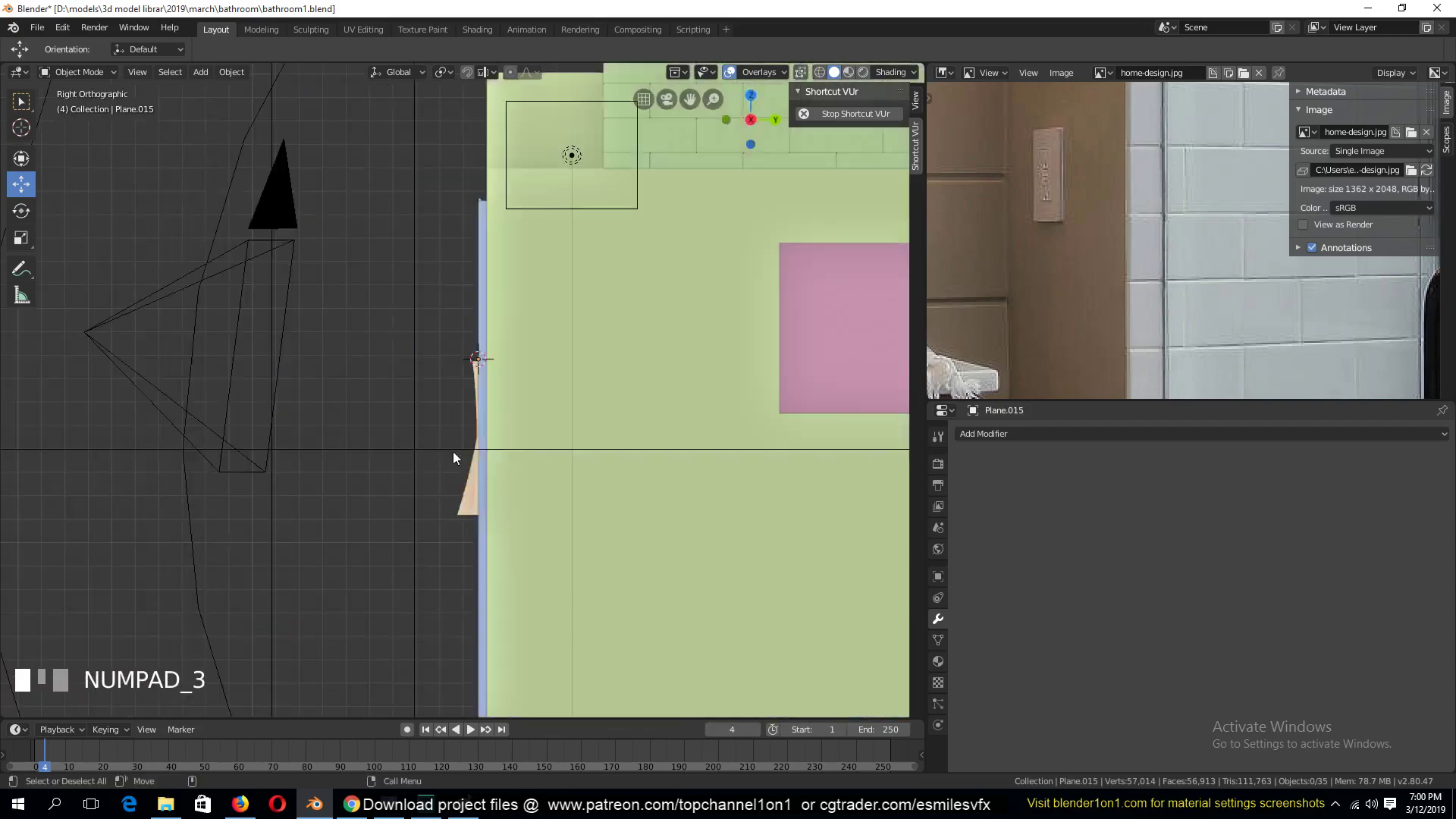
pyautogui.press('KP_1')
pyautogui.press('`')
pyautogui.scroll(-3, 351, 523)
pyautogui.press('`')
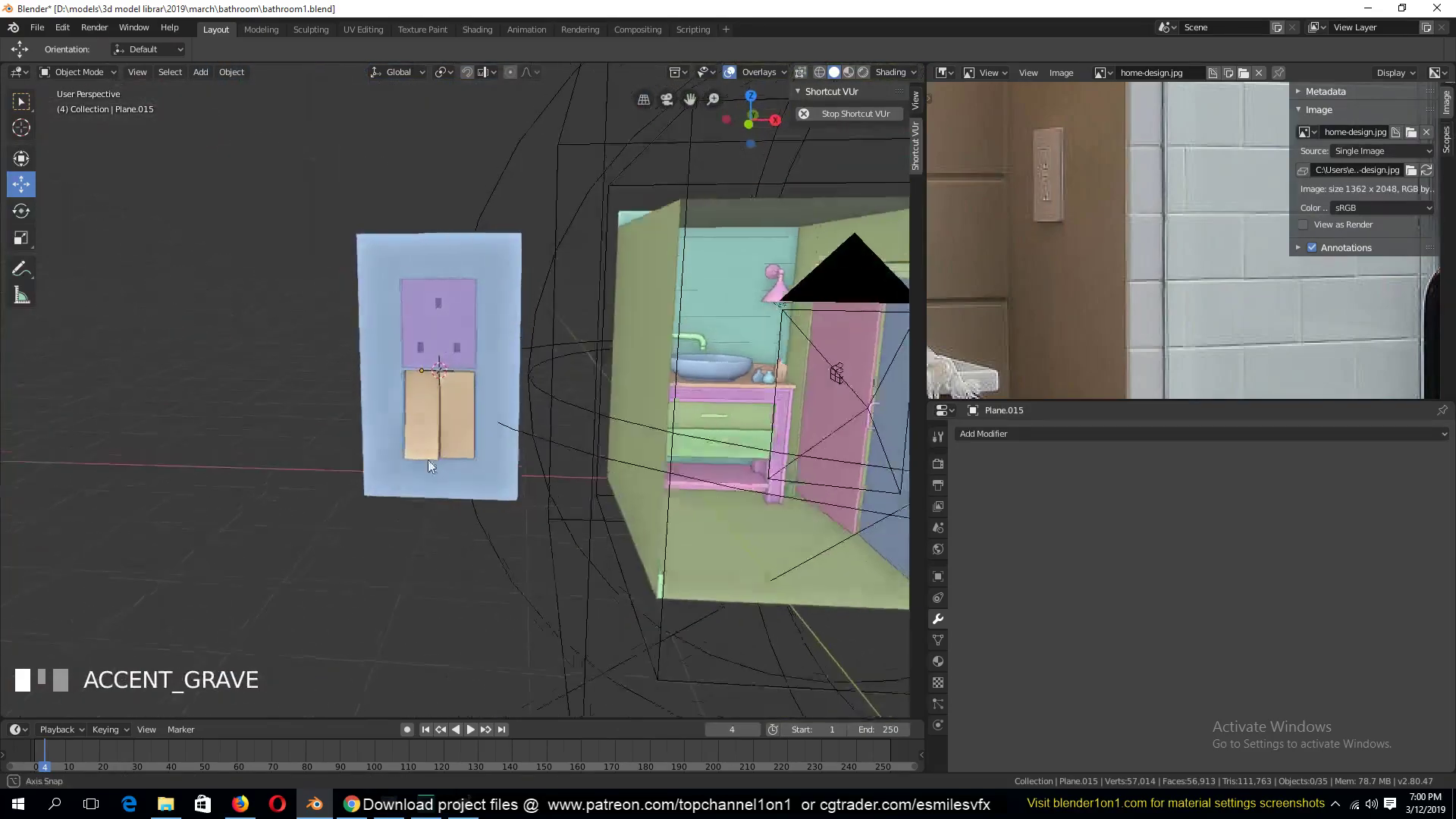
pyautogui.press('`')
pyautogui.scroll(3, 448, 425)
pyautogui.click(476, 388)
pyautogui.scroll(2, 476, 388)
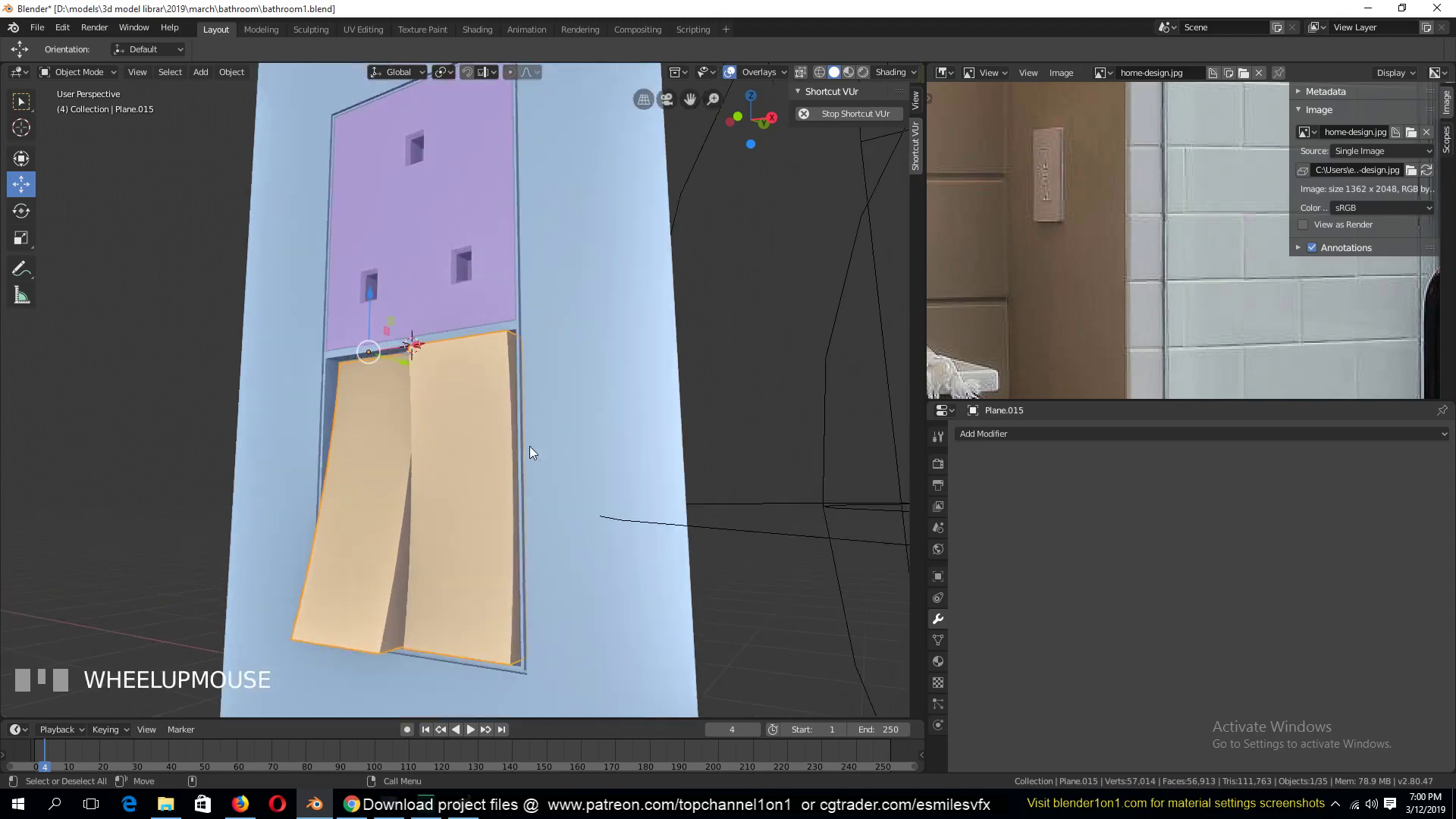
# Join the rockers and socket panel into the plate object and add a Bevel modifier to it.
pyautogui.press('`')
pyautogui.click(628, 432)
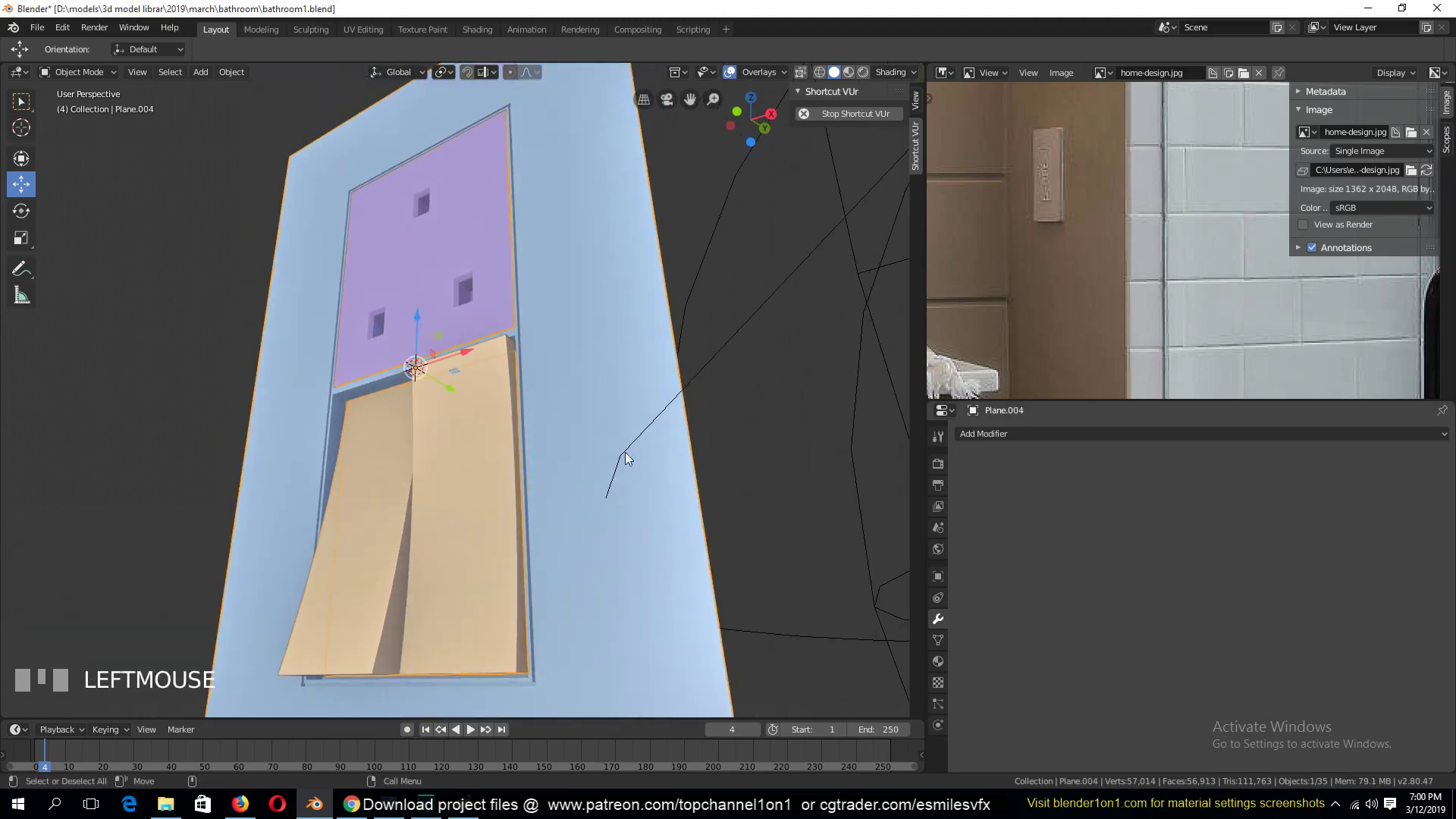
pyautogui.keyDown('shift'); pyautogui.click(467, 484); pyautogui.keyUp('shift')
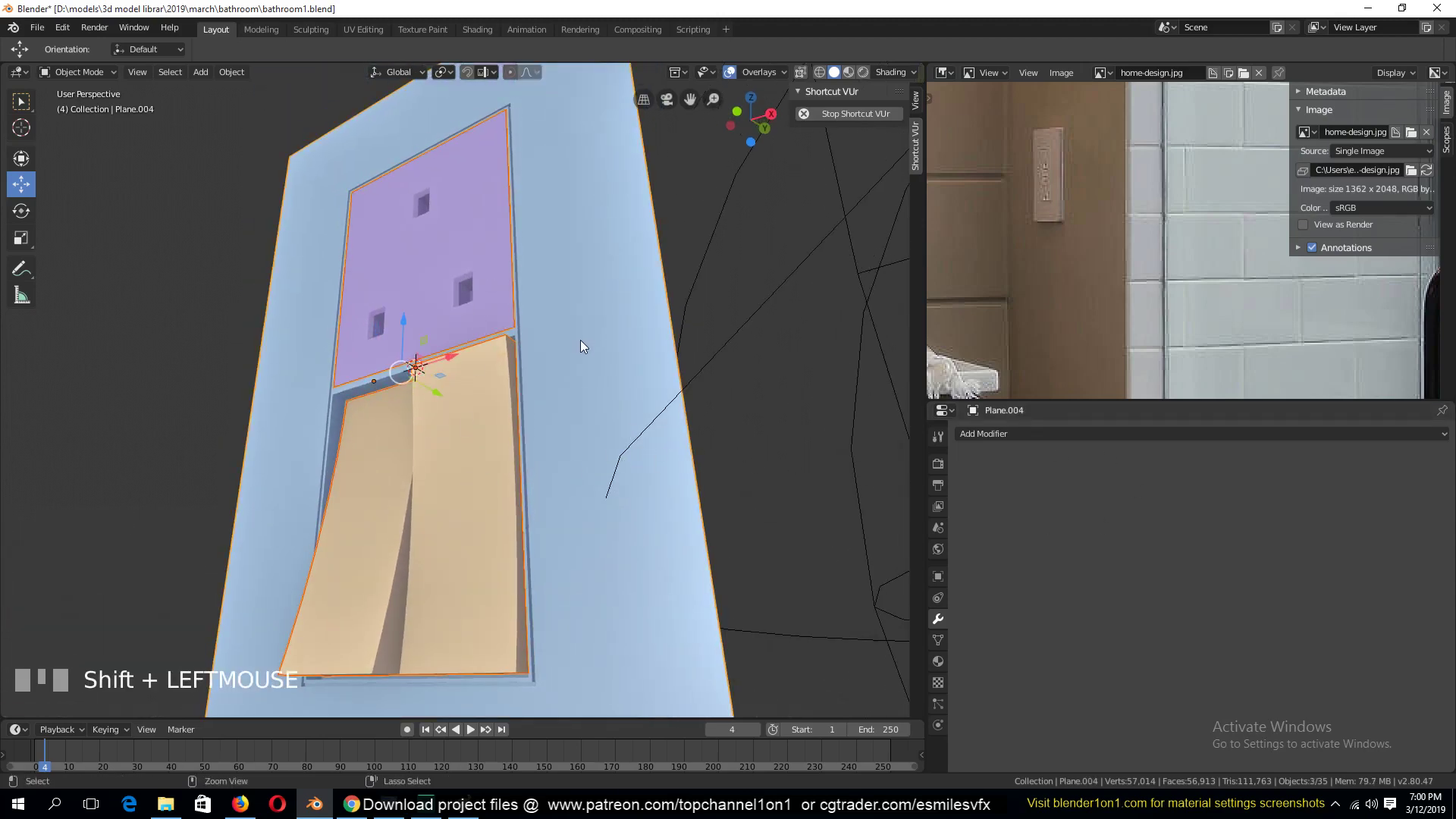
pyautogui.hotkey('ctrl', 'j')
pyautogui.click(1046, 434)
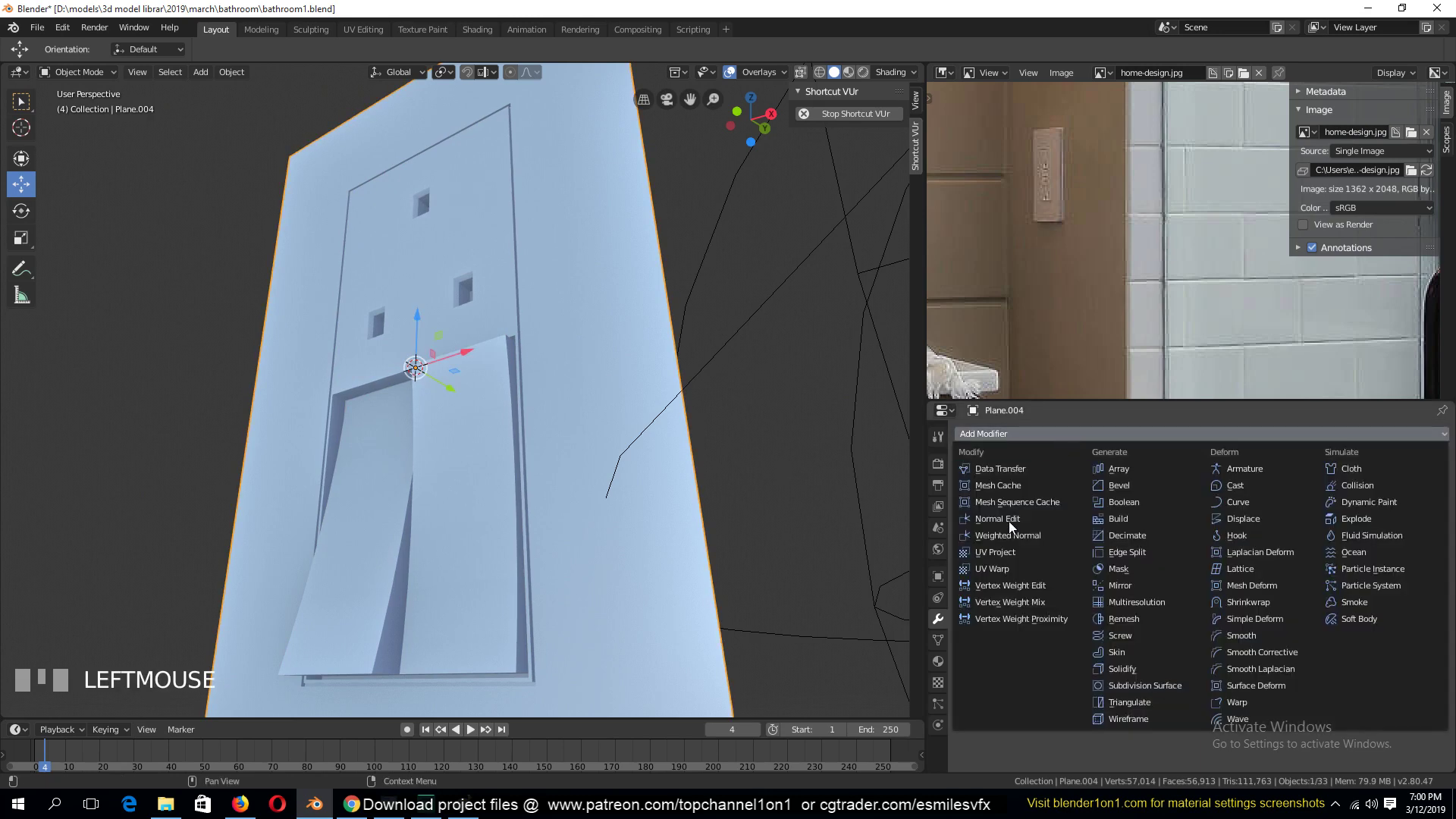
pyautogui.click(1117, 485)
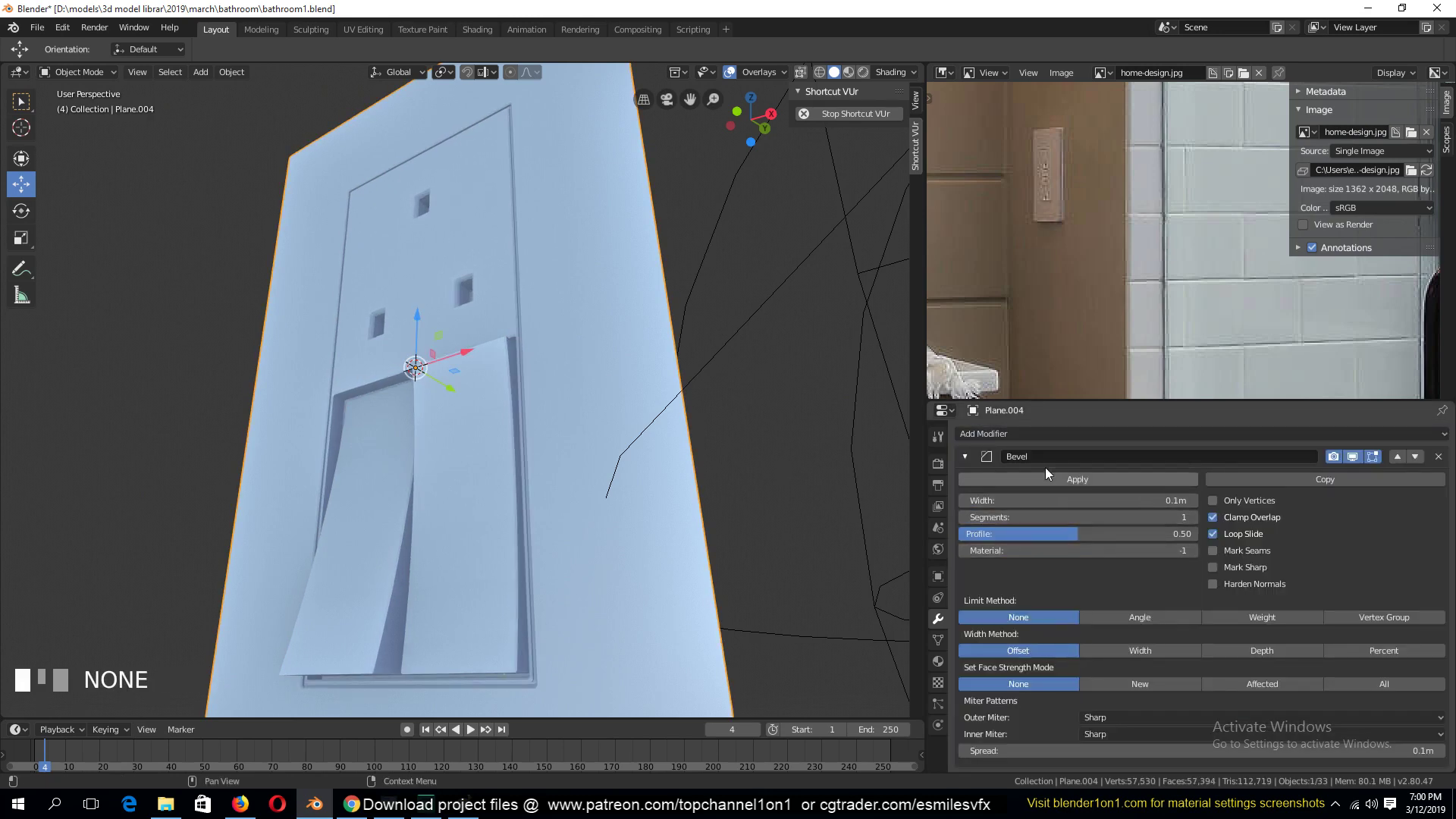
# Select the plate's outer edge loop and extrude it backward along Y to give the plate thickness.
pyautogui.press('`')
pyautogui.moveTo(414, 369); pyautogui.dragTo(392, 403, button='middle')
pyautogui.scroll(-5, 511, 408)
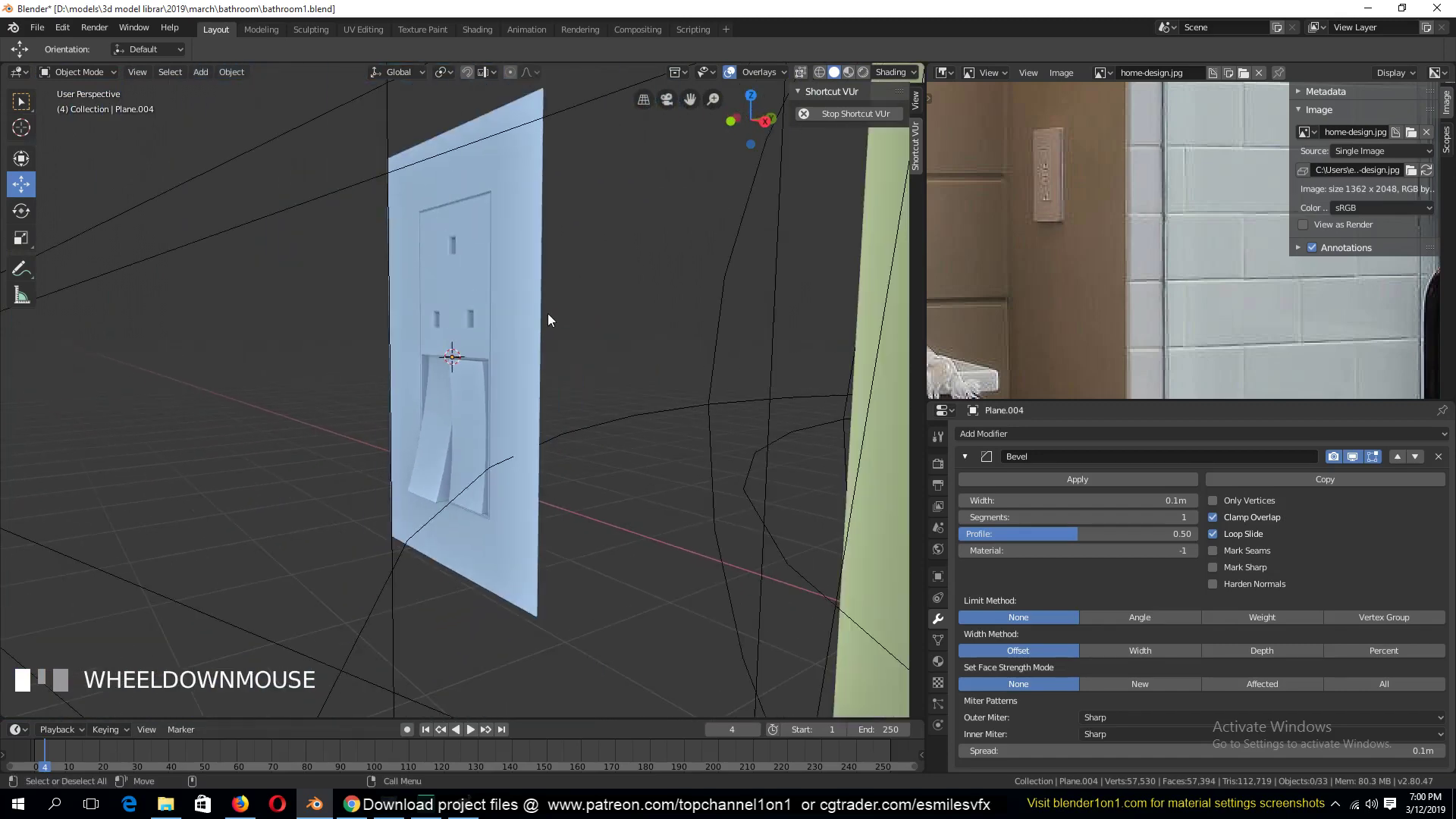
pyautogui.click(548, 305)
pyautogui.press('Tab')
pyautogui.press('2')
pyautogui.keyDown('alt'); pyautogui.click(544, 303); pyautogui.keyUp('alt')
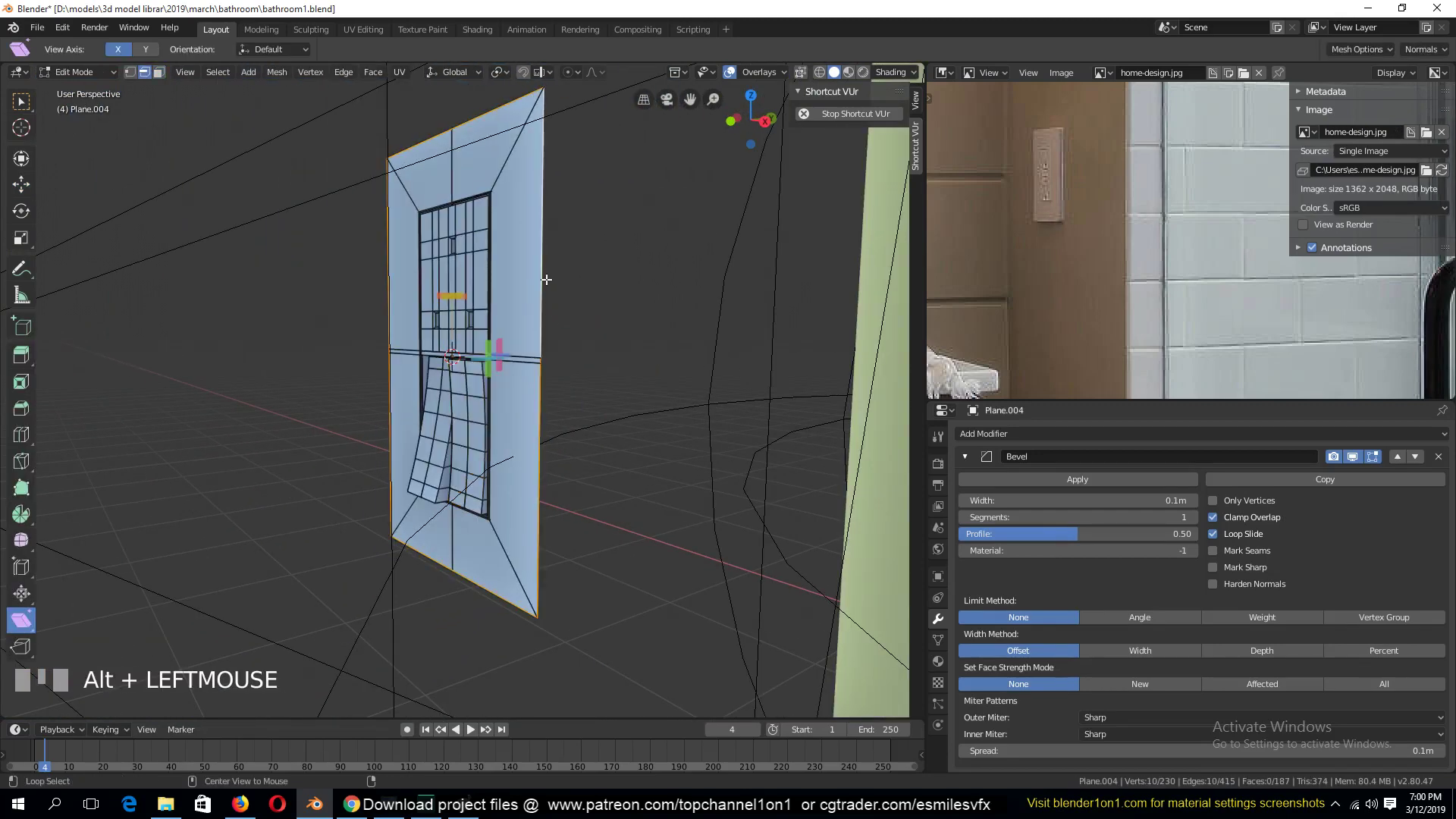
pyautogui.press('`')
pyautogui.press('e')
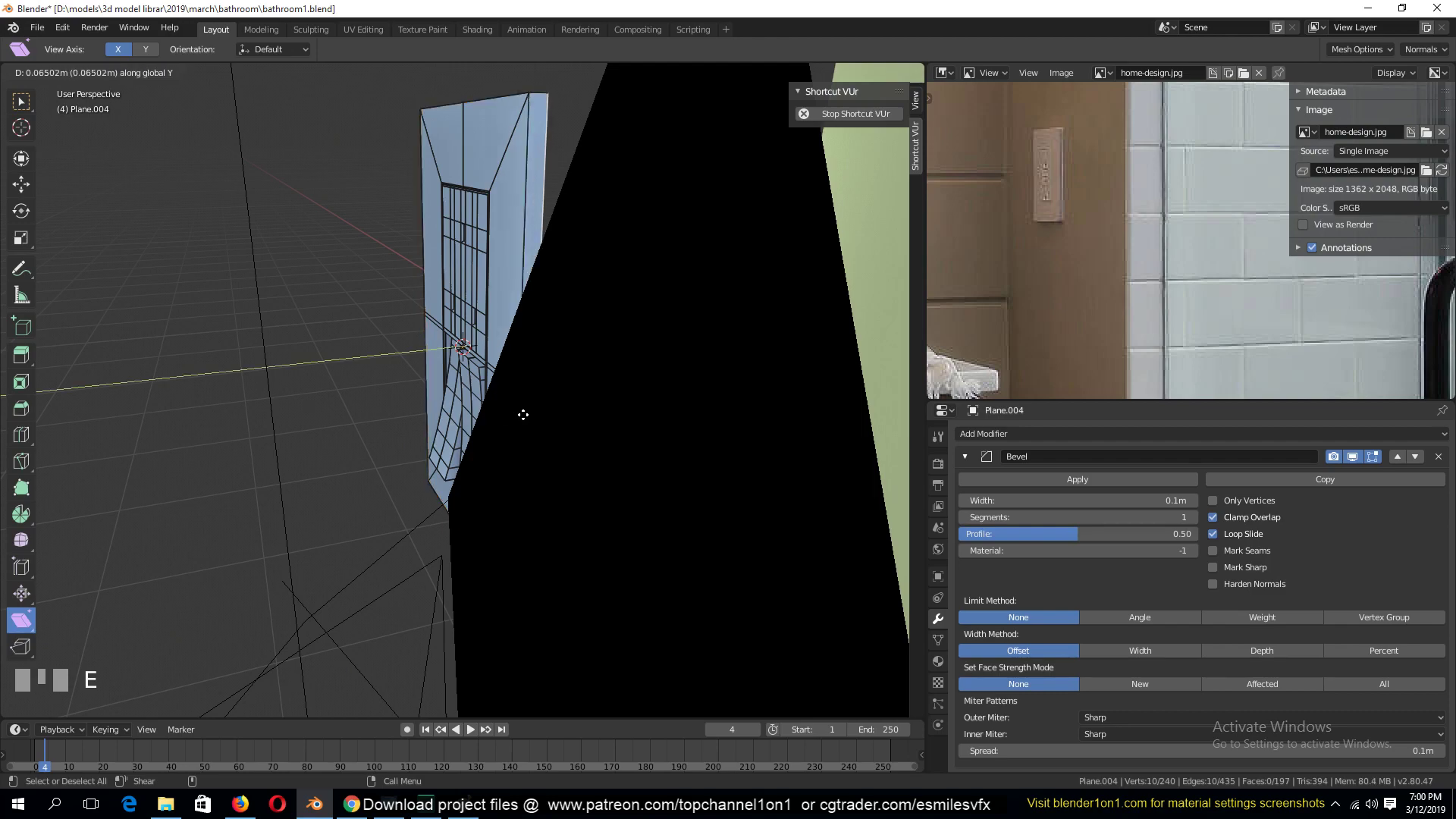
pyautogui.click(547, 405)
pyautogui.press('Tab')
# Check the thickened switch unit from the front, leave it selected and save the file.
pyautogui.press('`')
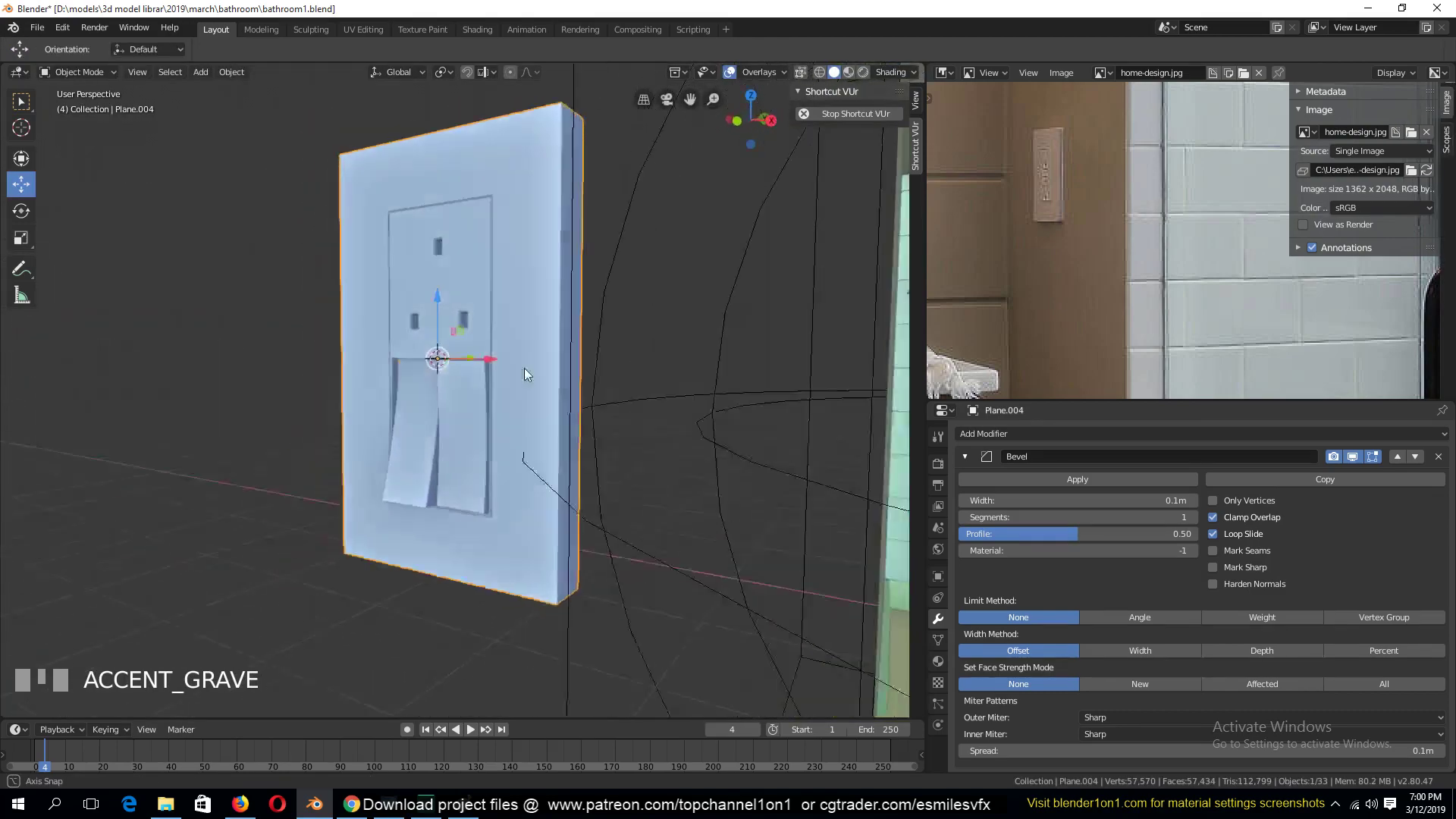
pyautogui.hotkey('alt', 'a')
pyautogui.press('`')
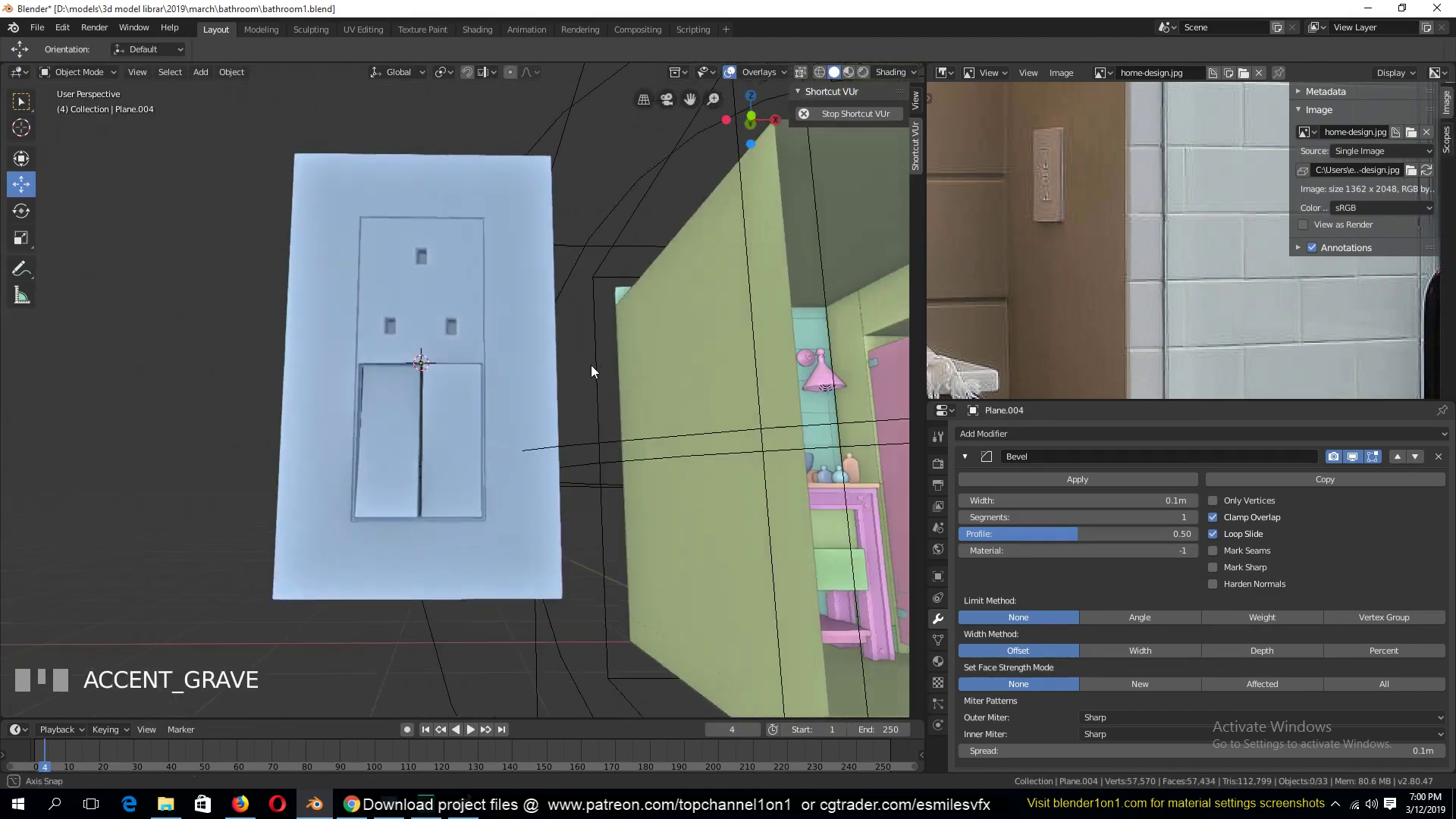
pyautogui.scroll(-3, 572, 366)
pyautogui.click(465, 366)
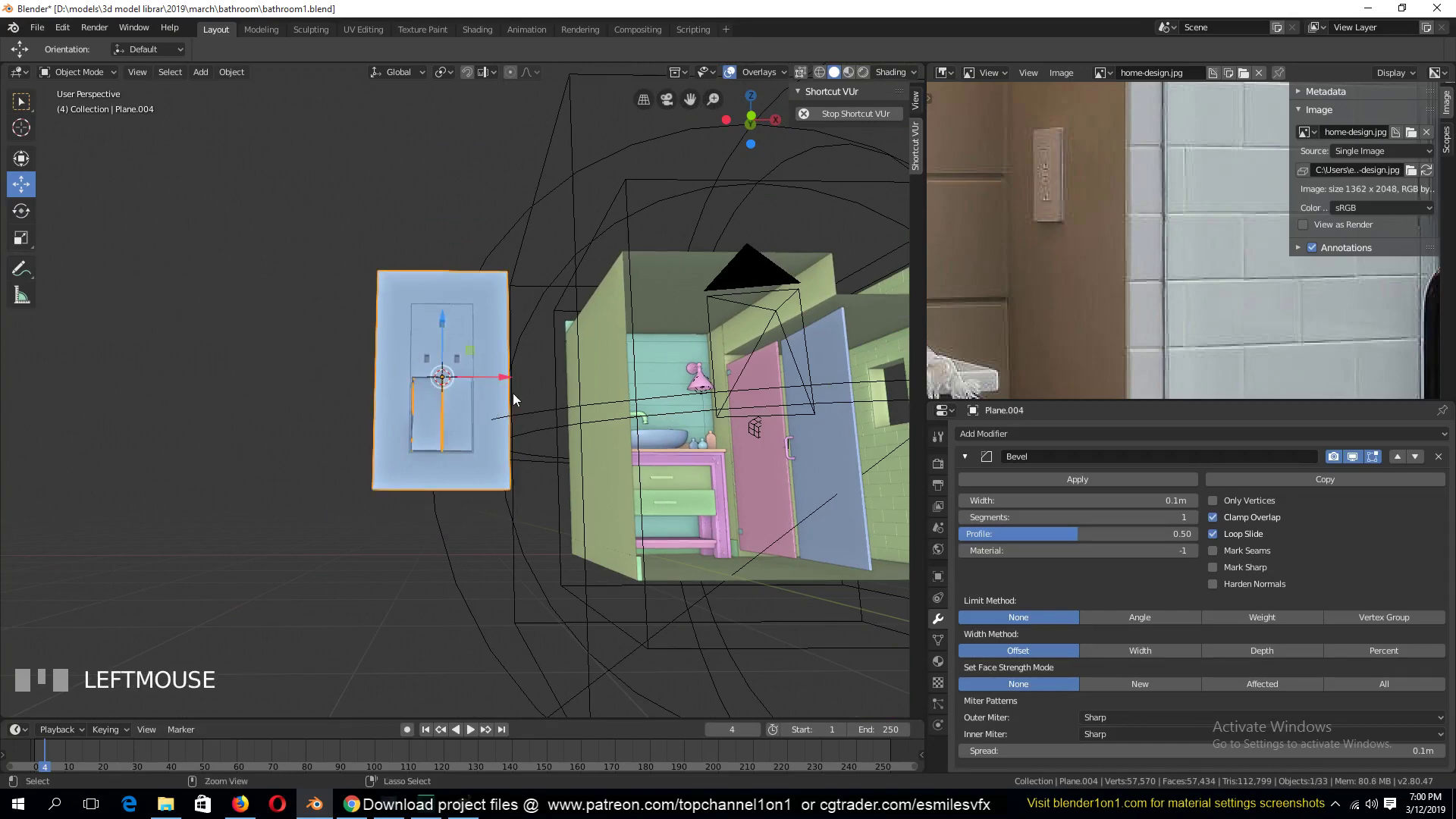
pyautogui.hotkey('ctrl', 's')
# Rotate the switch unit -90° about the Z axis and scale it uniformly to about 0.365.
pyautogui.press('KP_1')
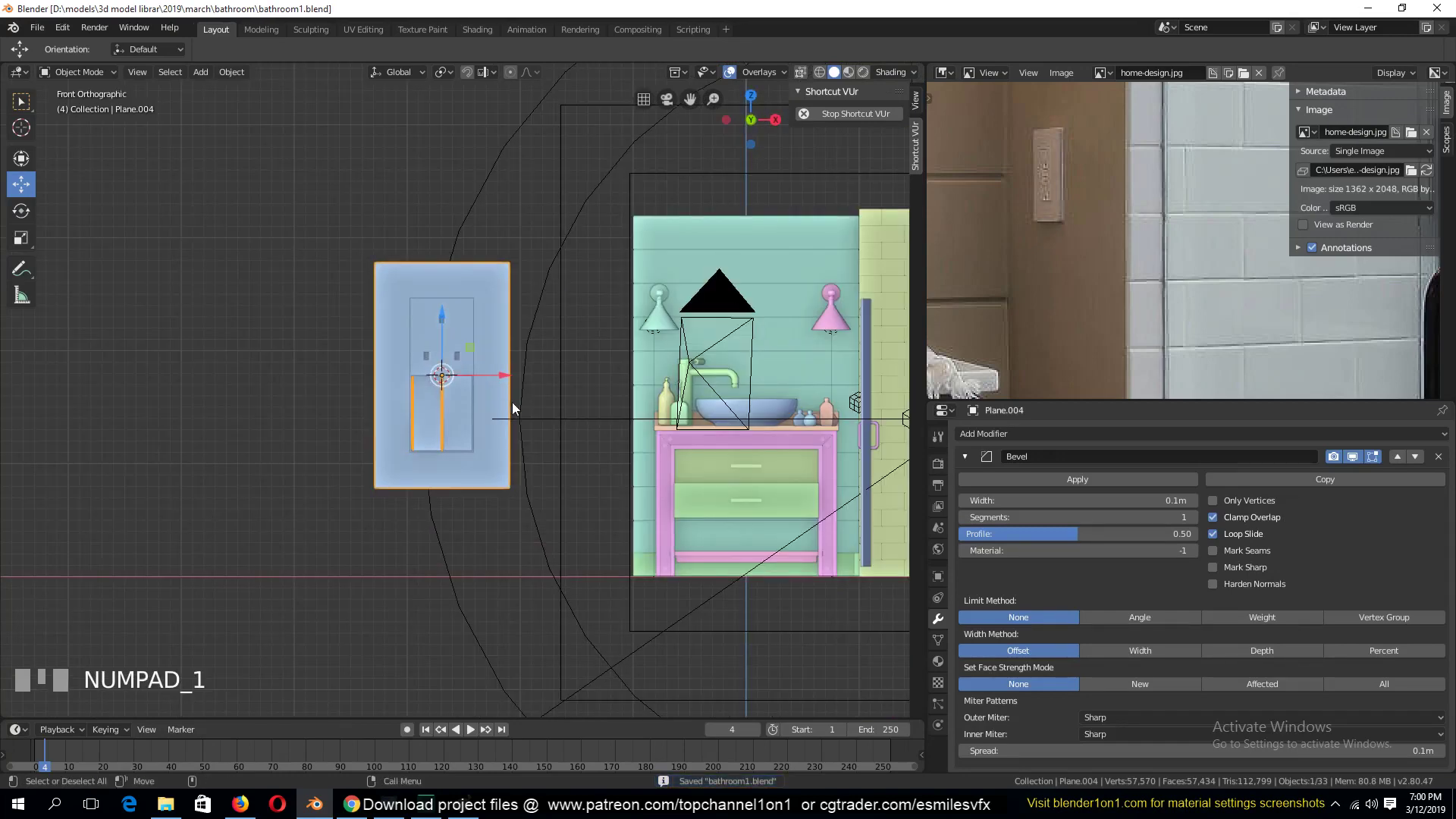
pyautogui.scroll(3, 513, 401)
pyautogui.write('r')
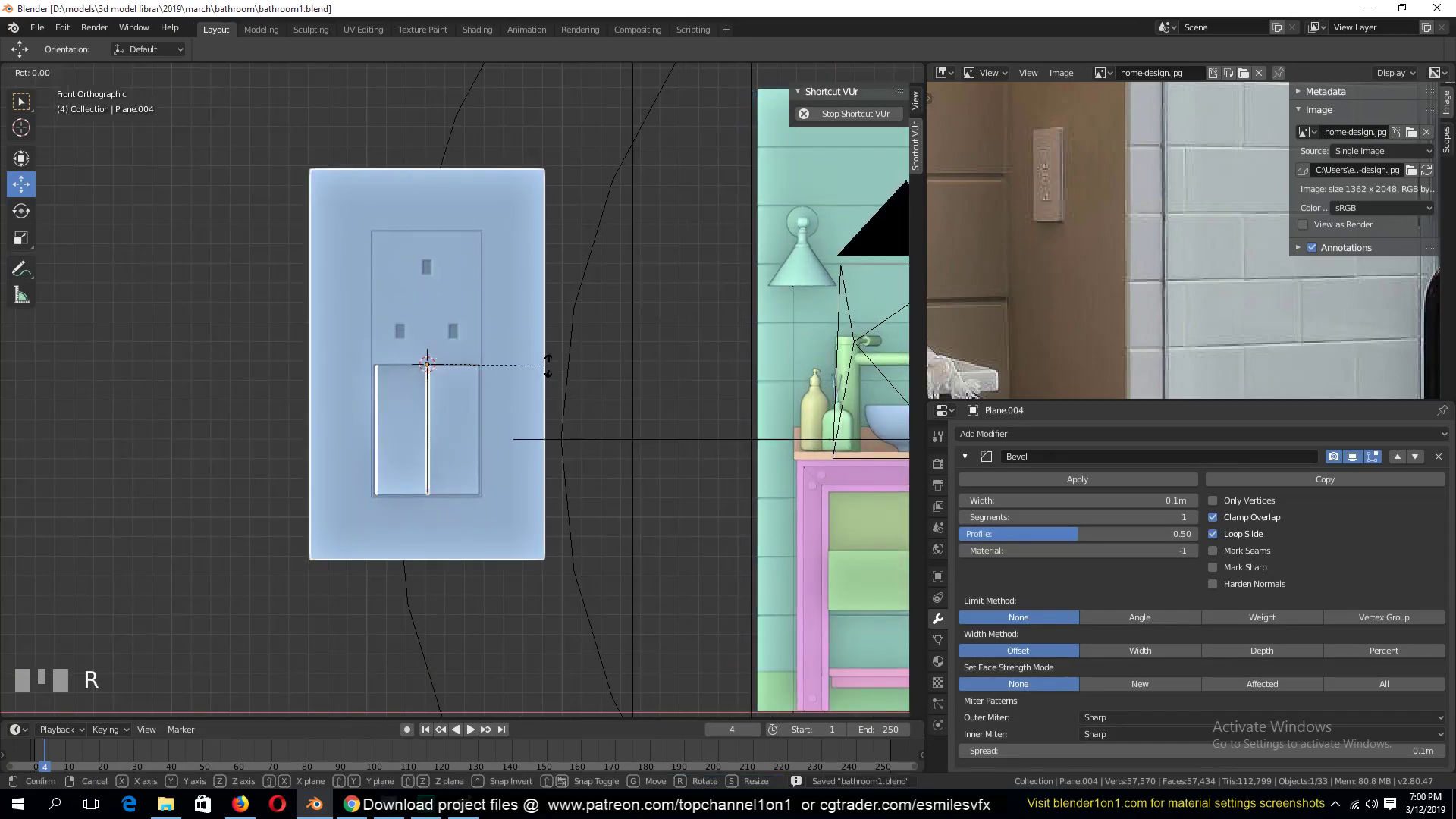
pyautogui.write('z-90')
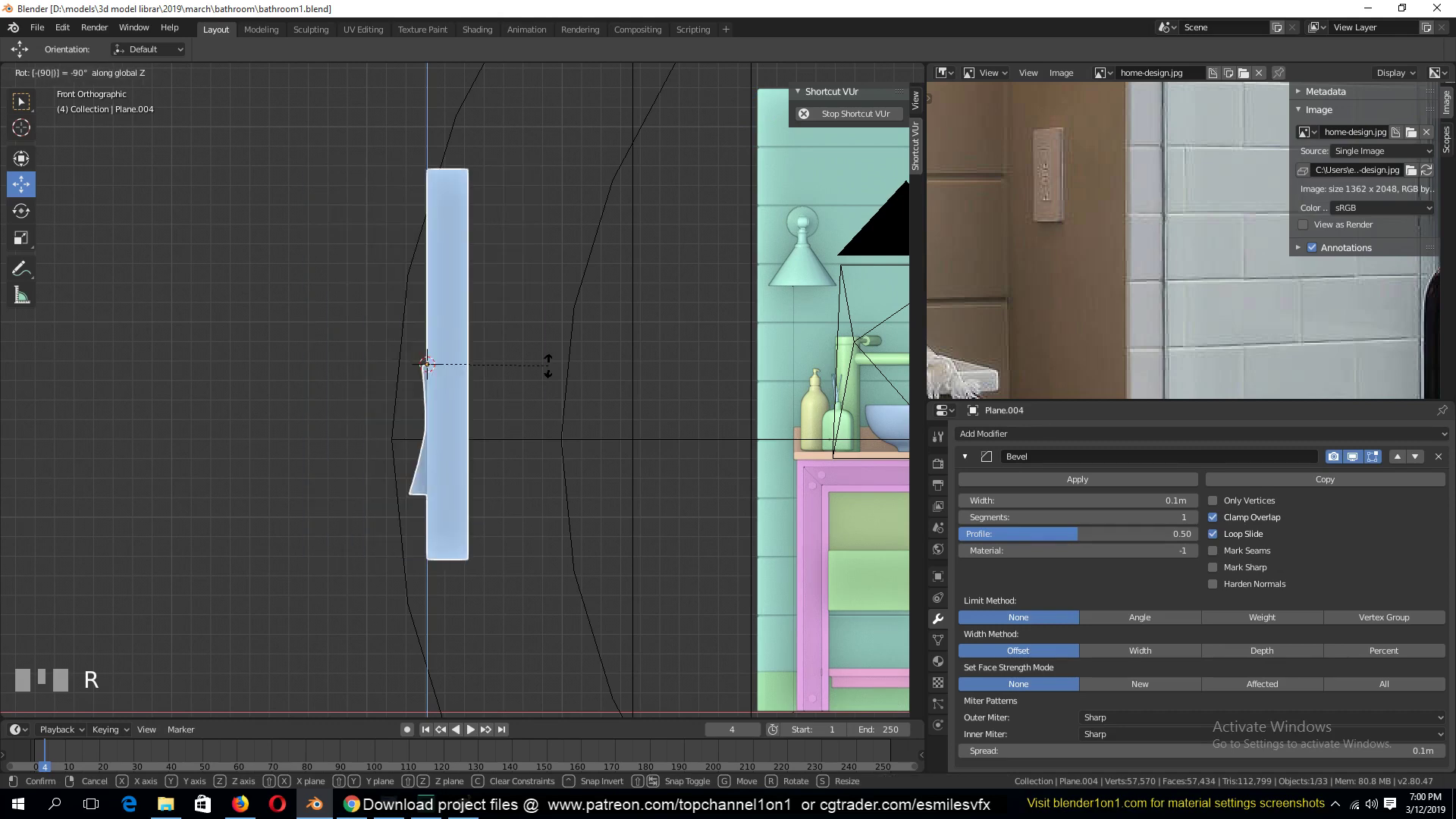
pyautogui.press('Return')
pyautogui.press('s')
pyautogui.click(521, 462)
# Move the switch unit across into the bathroom near the blue shower door and scale it uniformly to about 0.376.
pyautogui.keyDown('shift'); pyautogui.moveTo(520, 459); pyautogui.dragTo(105, 459, button='middle'); pyautogui.keyUp('shift')
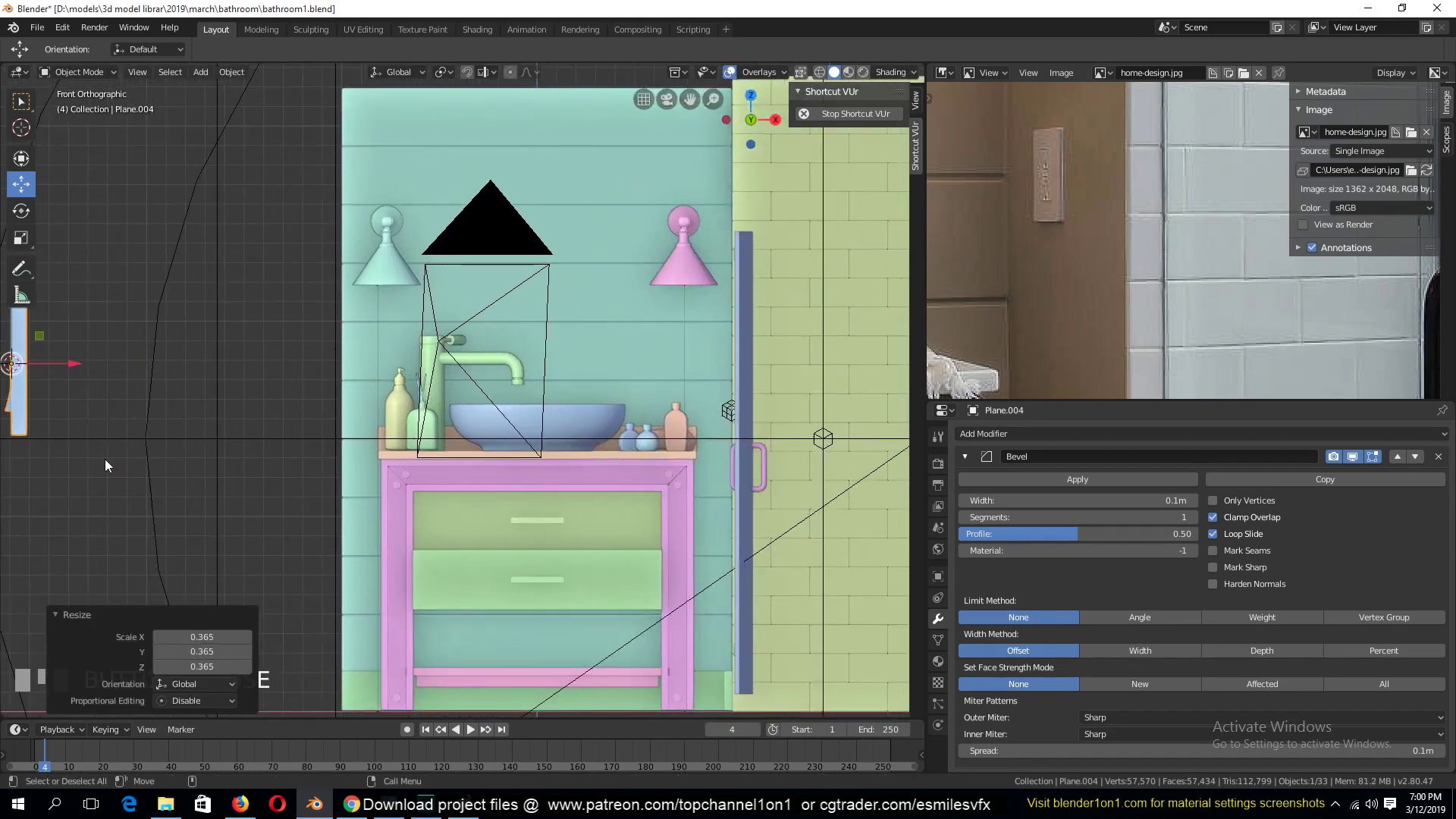
pyautogui.press('g')
pyautogui.click(864, 342)
pyautogui.moveTo(864, 343); pyautogui.dragTo(832, 412, button='middle')
pyautogui.press('s')
pyautogui.click(699, 343)
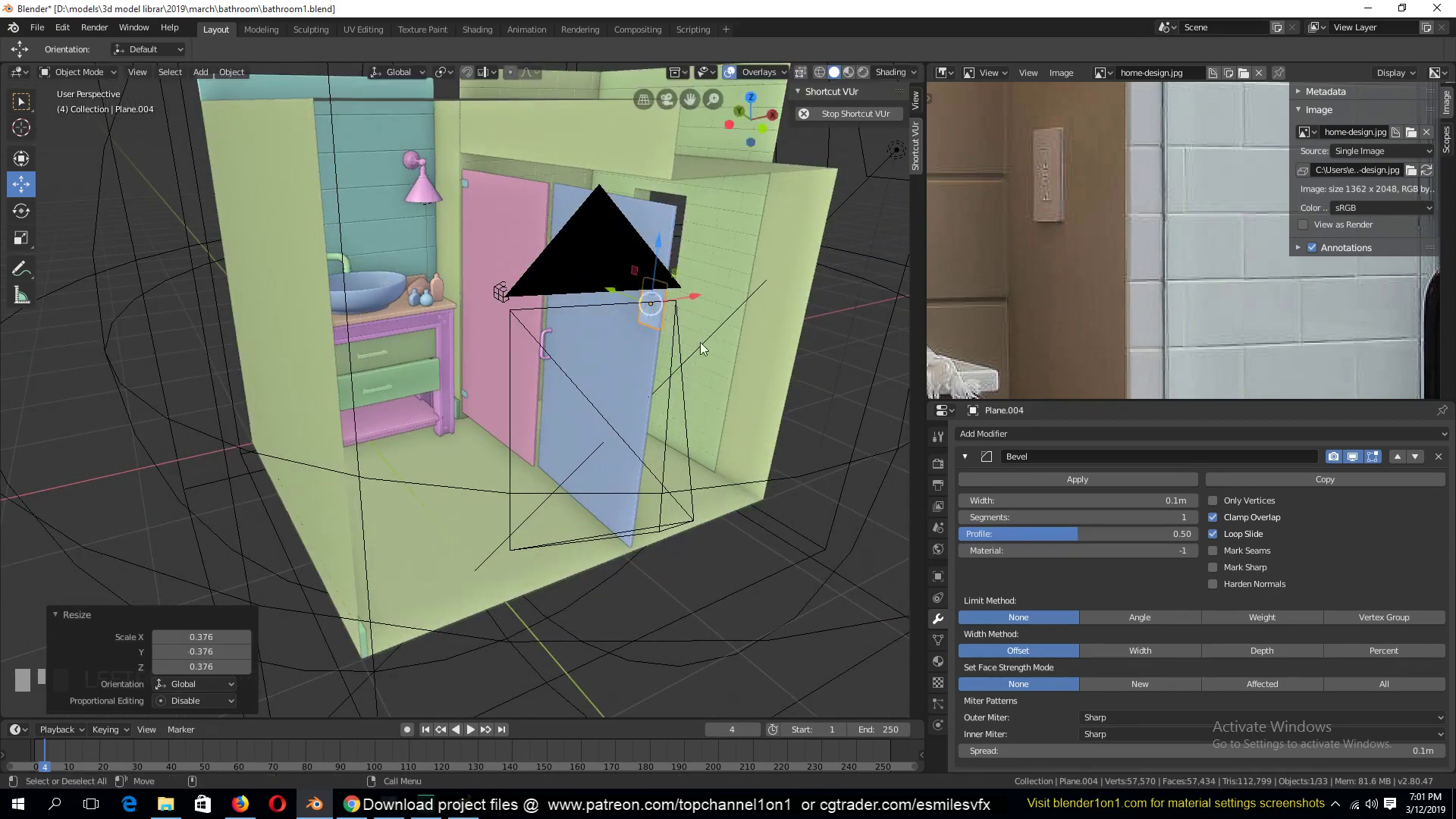
# Move the switch unit about 2.62 m along Y and 0.069 m along X onto the wall beside the pink shower door.
pyautogui.press('g')
pyautogui.click(413, 228)
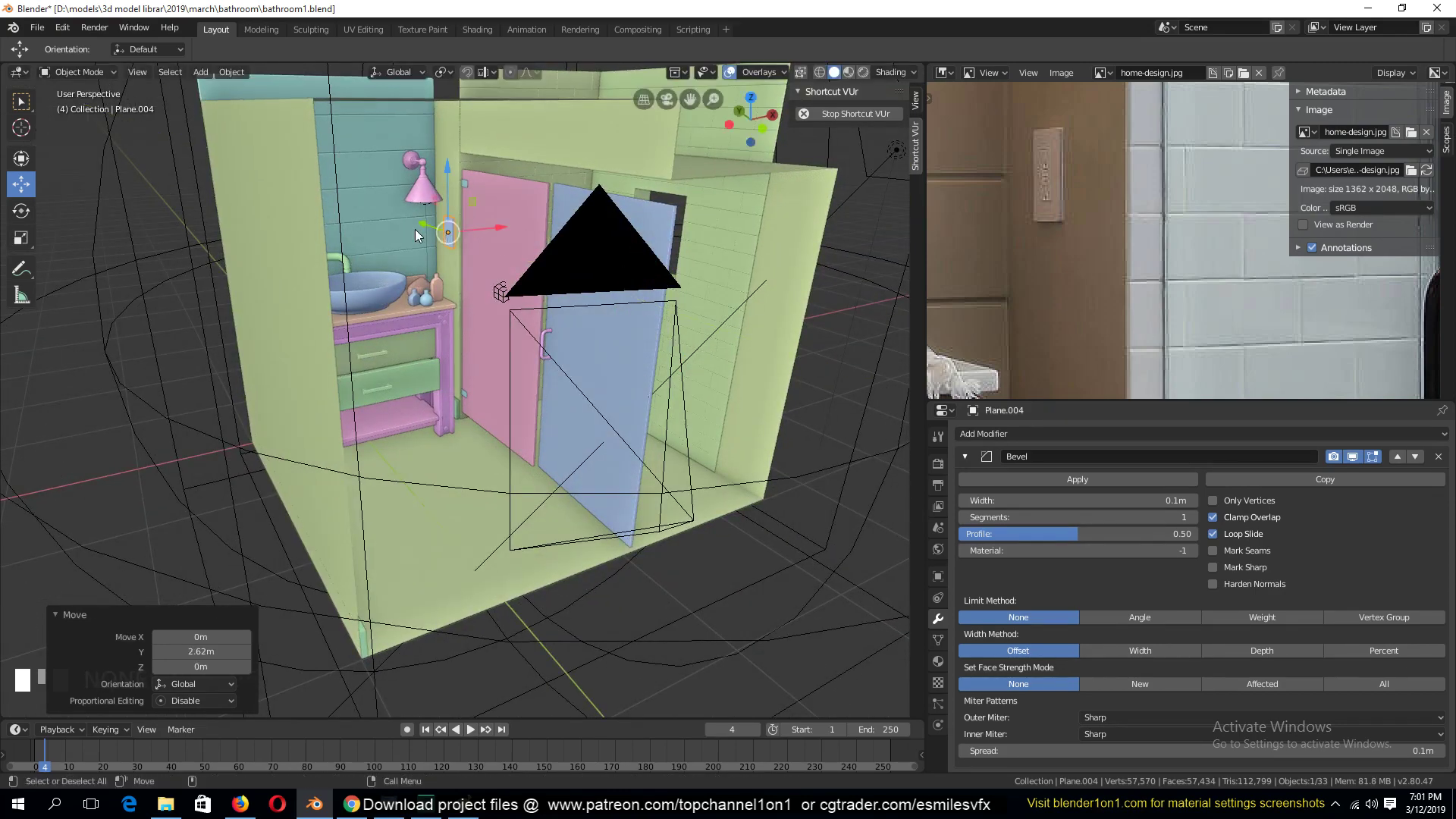
pyautogui.press('KP_Decimal')
pyautogui.moveTo(459, 235); pyautogui.dragTo(528, 354, button='middle')
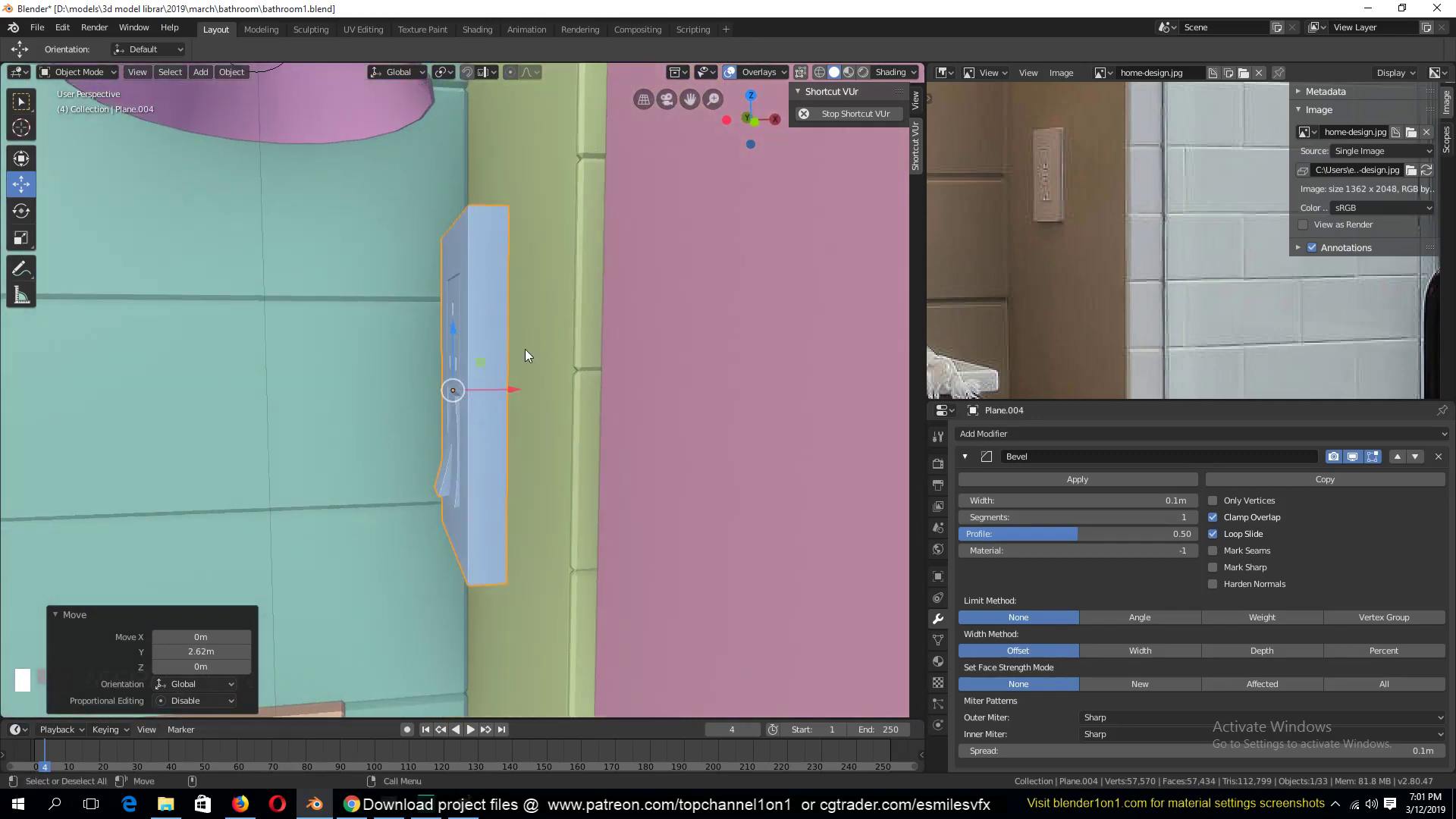
pyautogui.moveTo(507, 391); pyautogui.dragTo(588, 391)
pyautogui.moveTo(588, 391); pyautogui.dragTo(654, 402, button='middle')
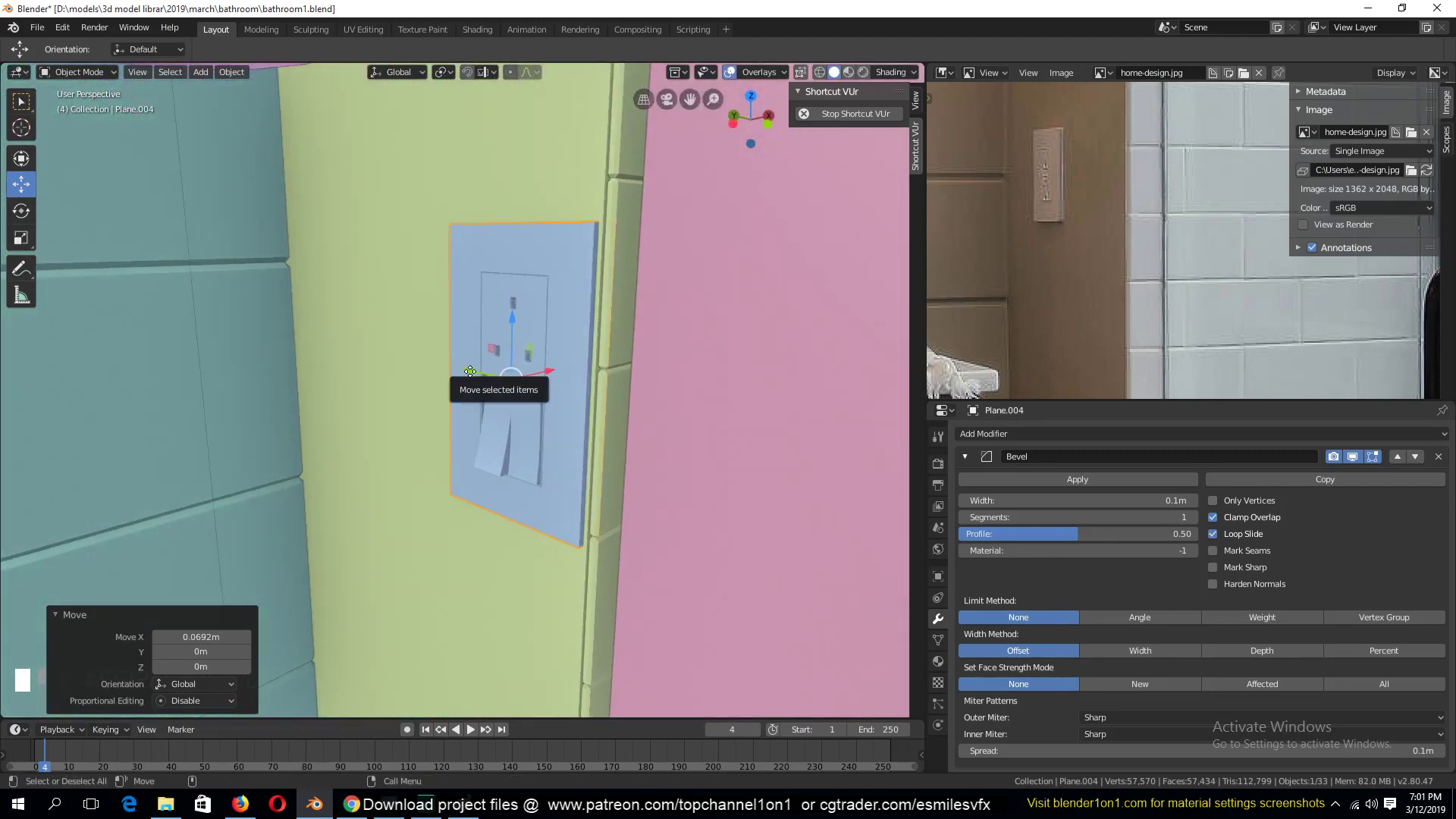
pyautogui.moveTo(470, 370); pyautogui.dragTo(476, 440, button='middle')
# Deselect everything, check the placed switch unit through the camera view and save the file.
pyautogui.hotkey('alt', 'a')
pyautogui.press('KP_0')
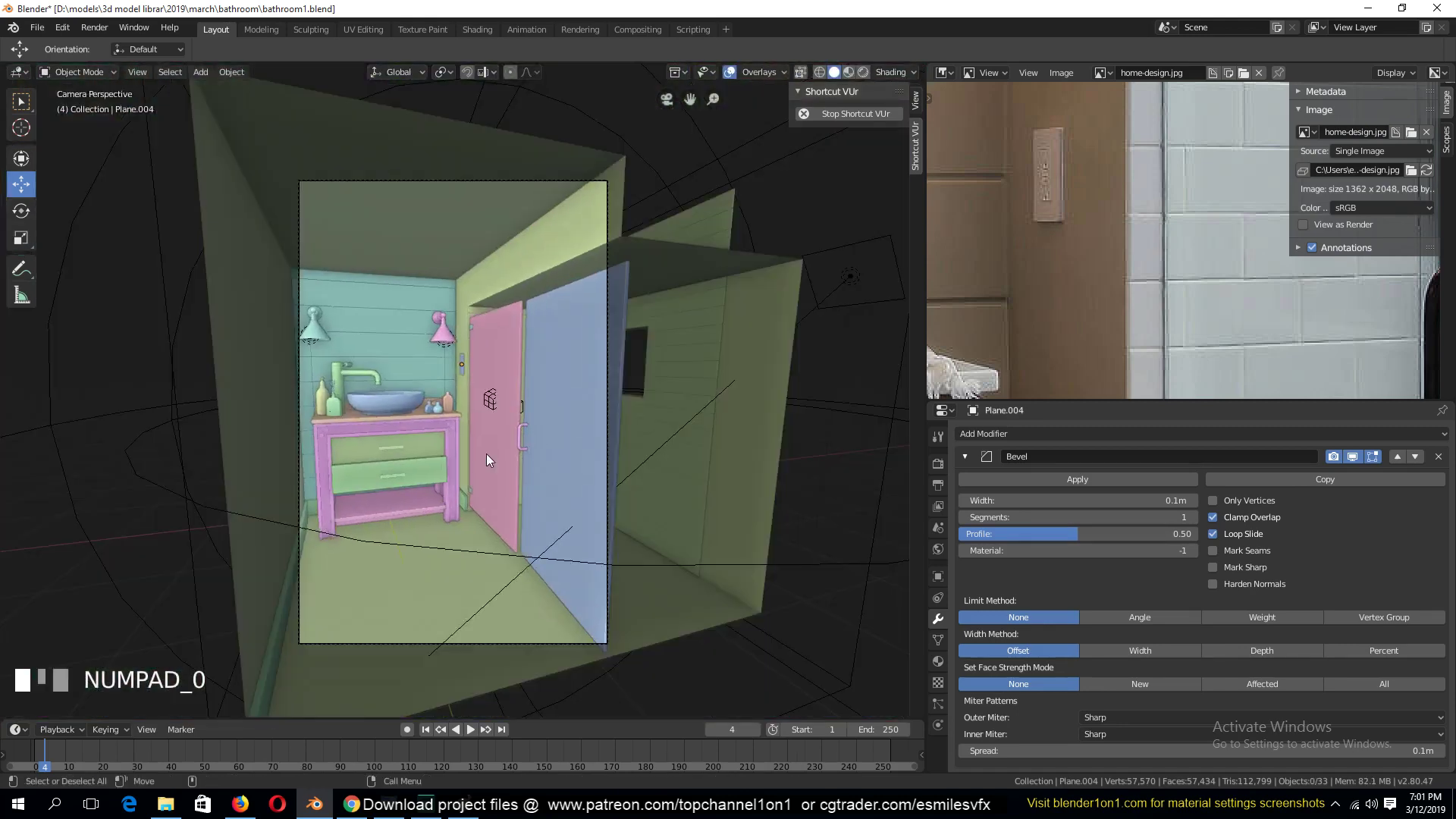
pyautogui.scroll(4, 489, 457)
pyautogui.hotkey('ctrl', 's')
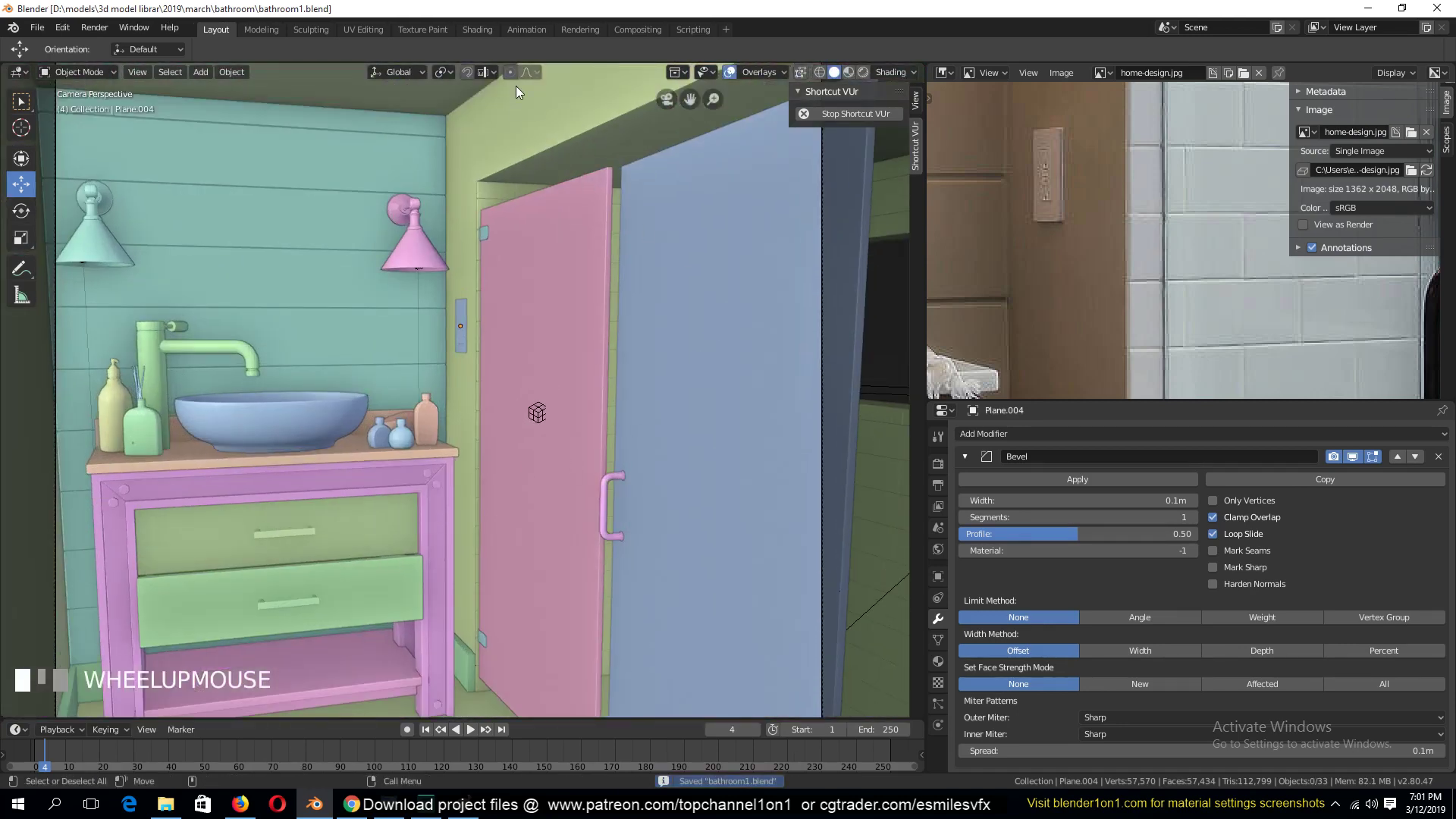
# Switch to the Shading workspace and view the lit bathroom through the scene camera.
pyautogui.click(478, 29)
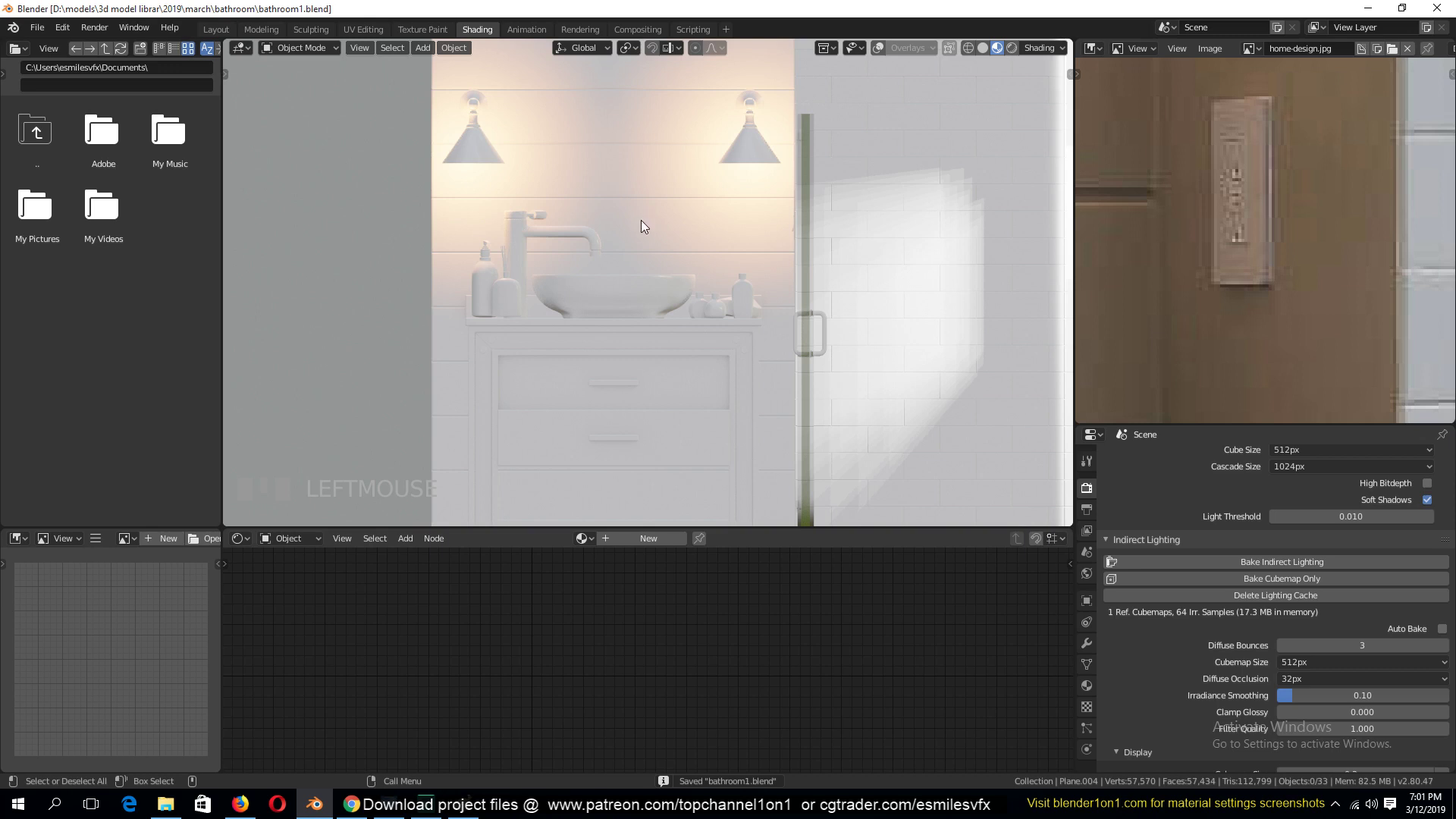
pyautogui.scroll(-3, 640, 220)
pyautogui.press('KP_5')
pyautogui.press('KP_0')
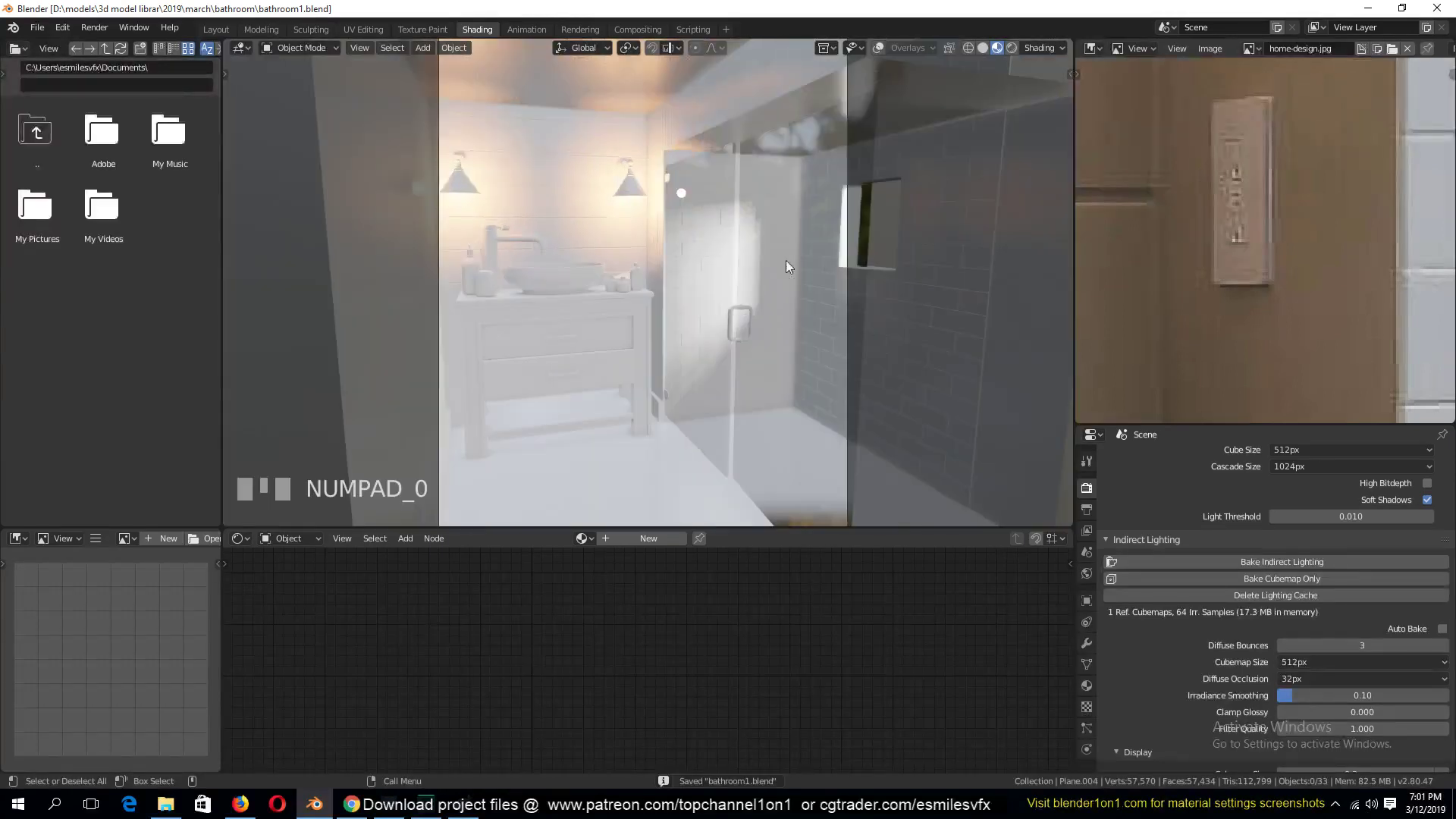
pyautogui.scroll(2, 780, 322)
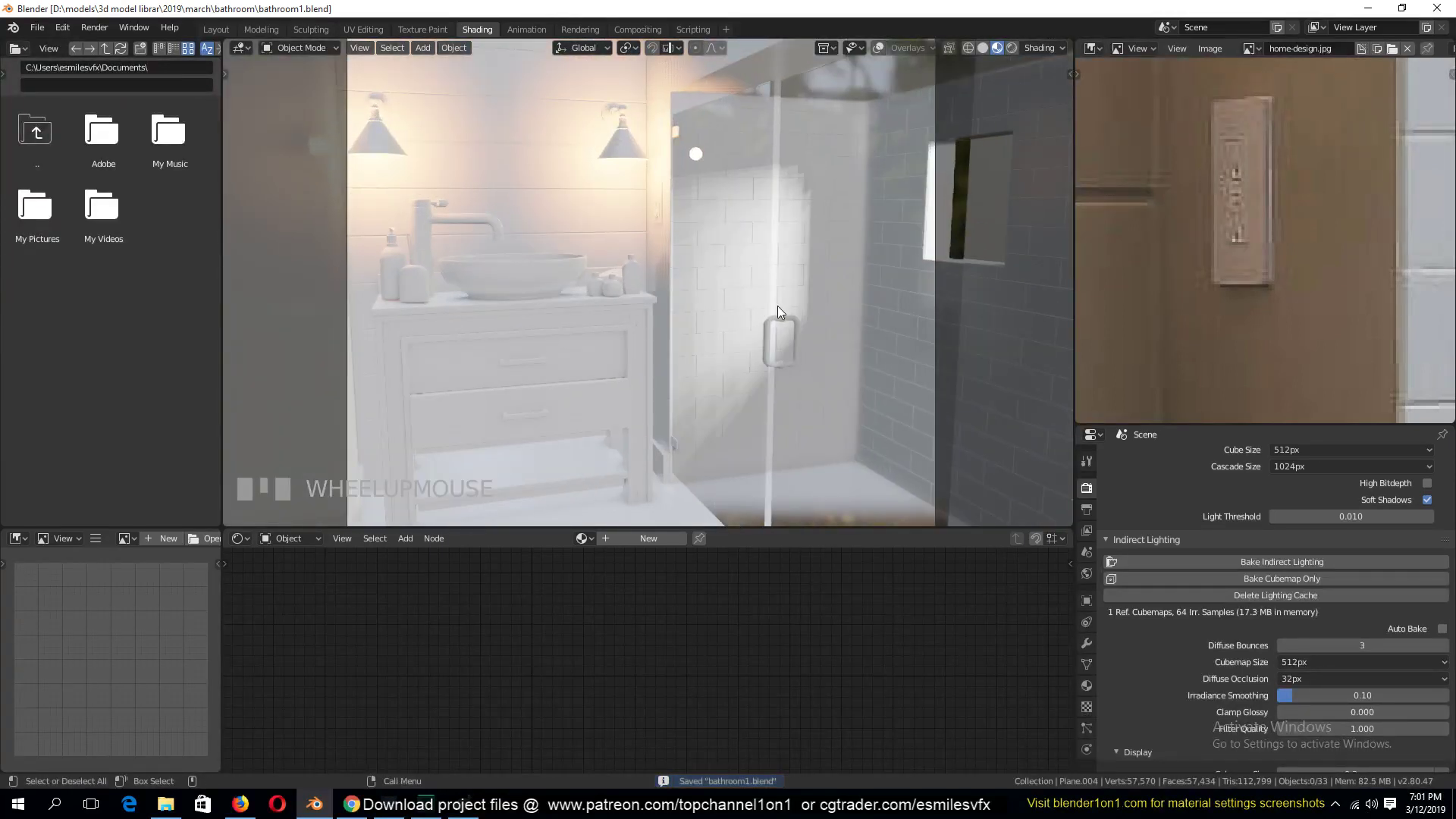
# Examine the reference photo's vanity, rolled towels, wicker basket and patterned floor tiles for details still missing from the scene.
pyautogui.scroll(-4, 1207, 279)
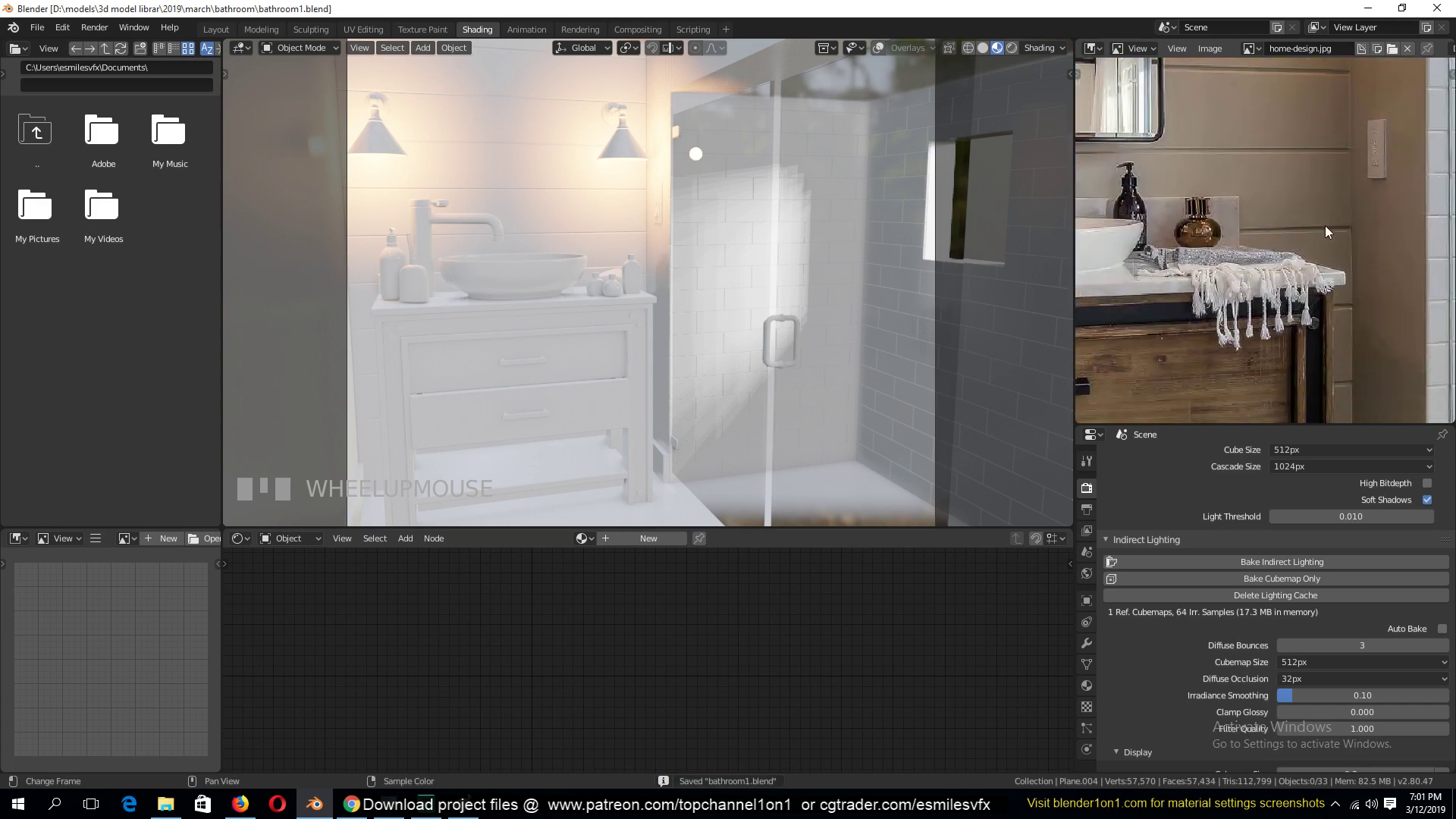
pyautogui.moveTo(1341, 338); pyautogui.dragTo(1371, 166, button='middle')
pyautogui.moveTo(1221, 295); pyautogui.dragTo(1283, 207, button='middle')
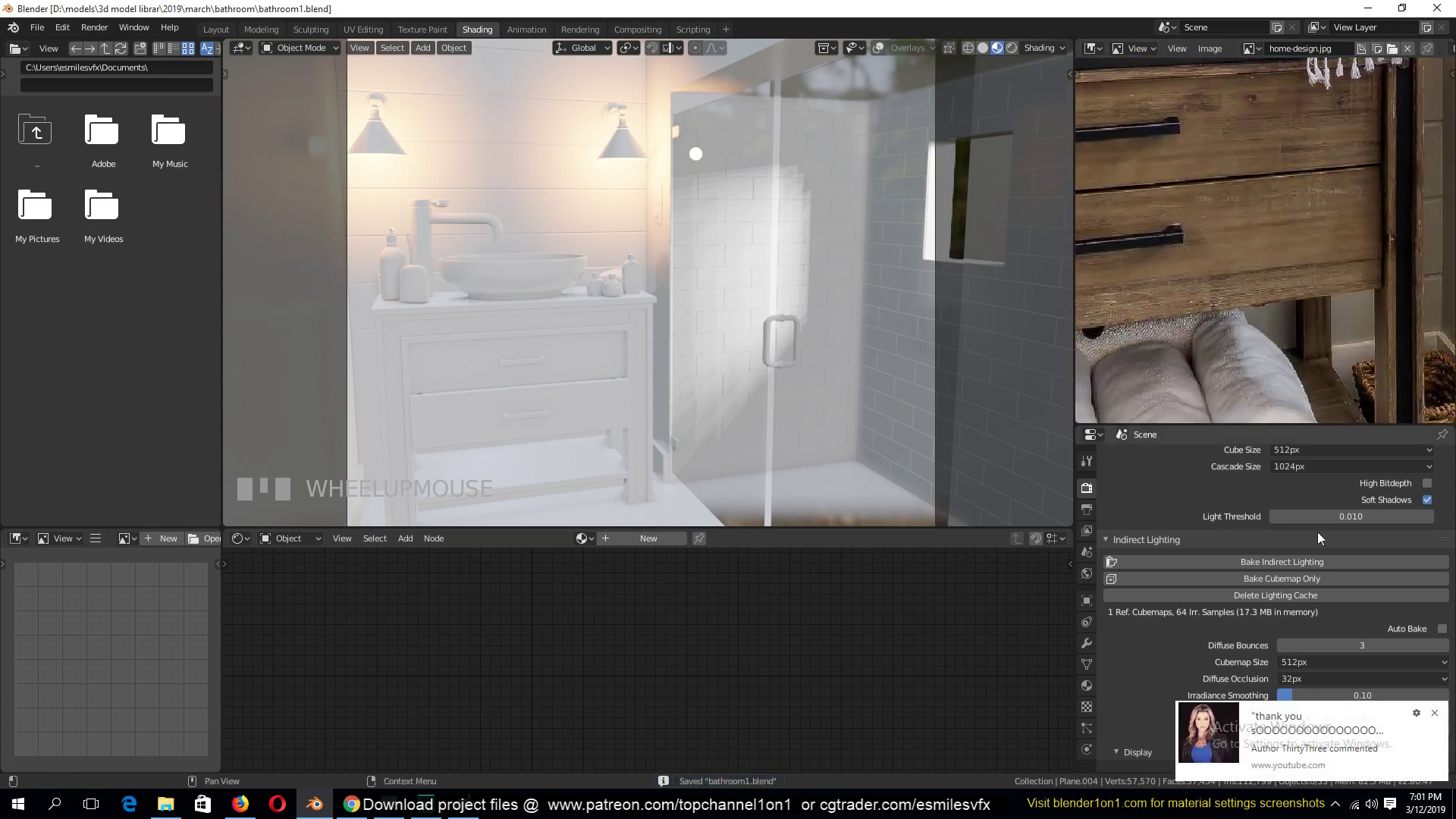
pyautogui.click(1433, 715)
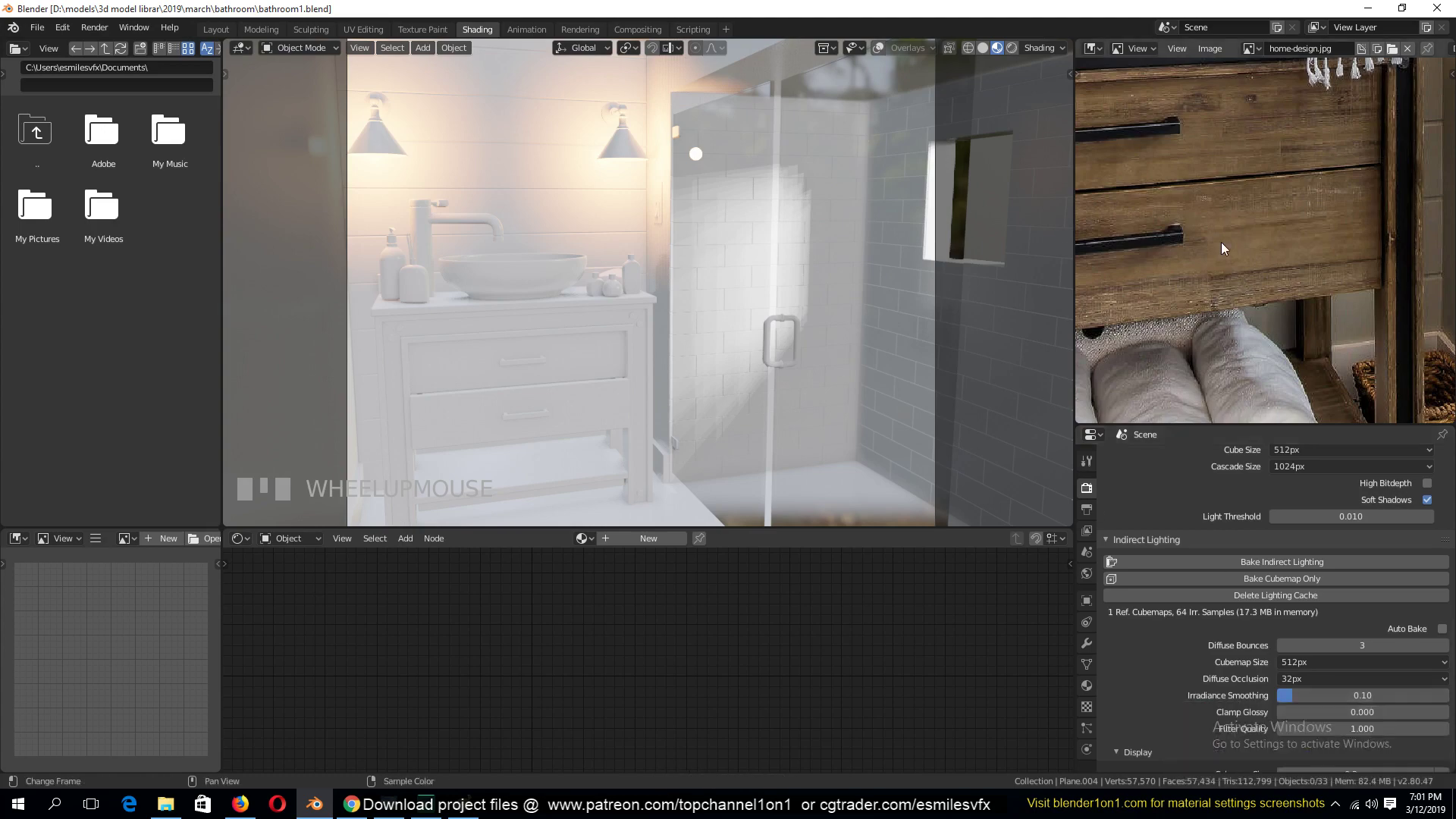
pyautogui.scroll(-3, 1221, 242)
pyautogui.scroll(4, 1284, 293)
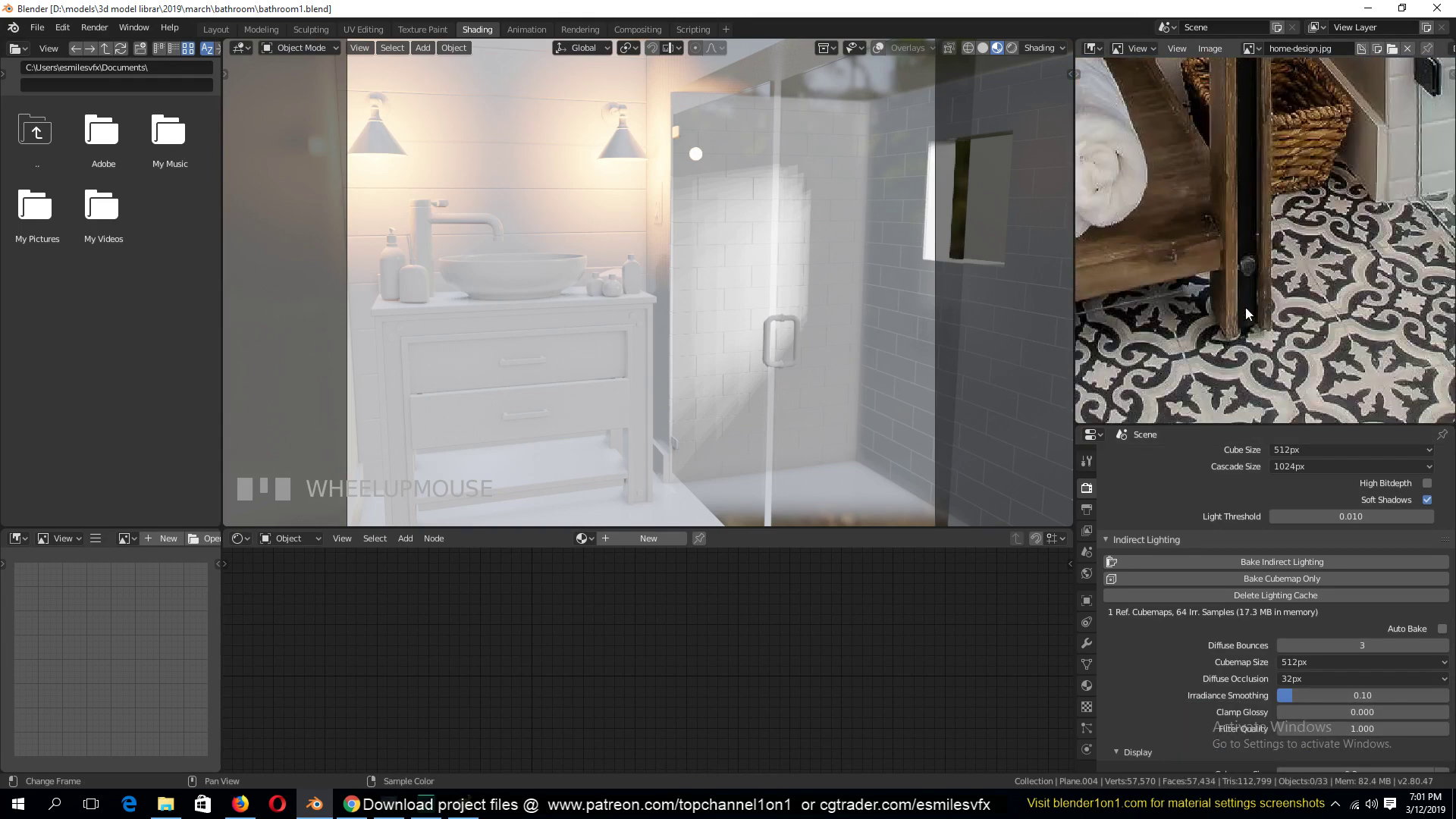
pyautogui.moveTo(1281, 173); pyautogui.dragTo(1299, 260, button='middle')
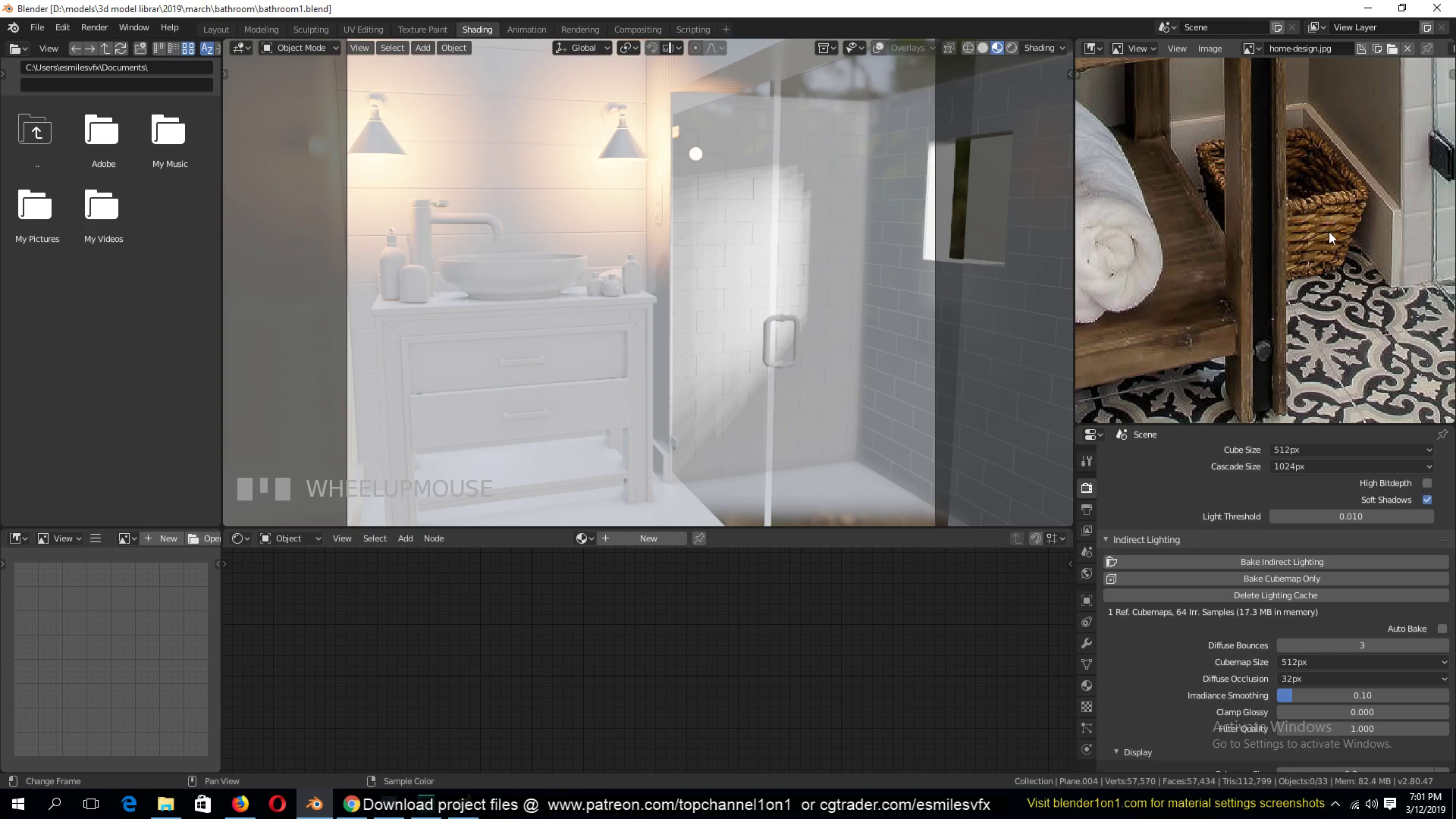
pyautogui.scroll(-2, 1311, 303)
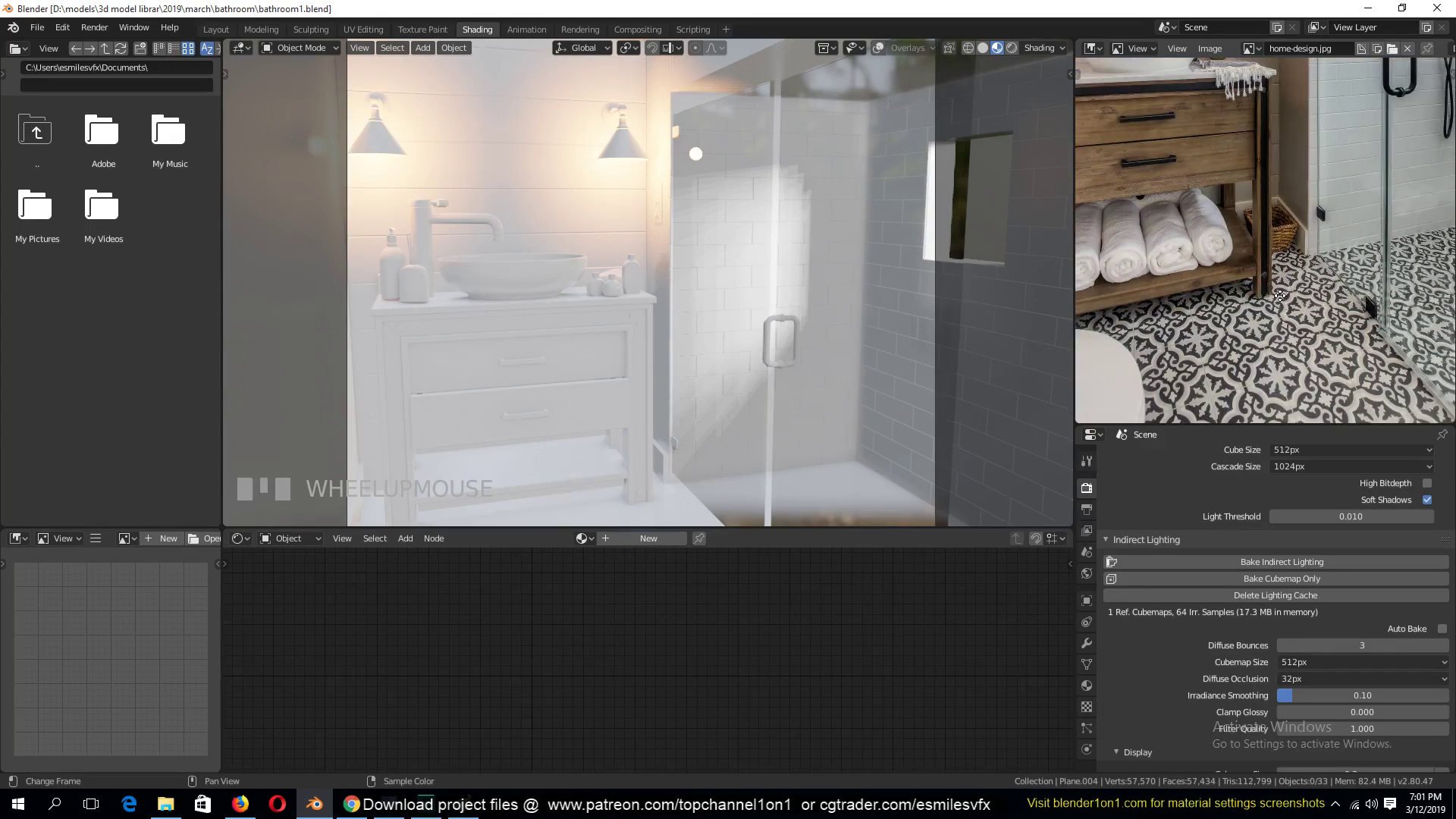
pyautogui.moveTo(1280, 295); pyautogui.dragTo(1269, 341, button='middle')
pyautogui.scroll(3, 1267, 276)
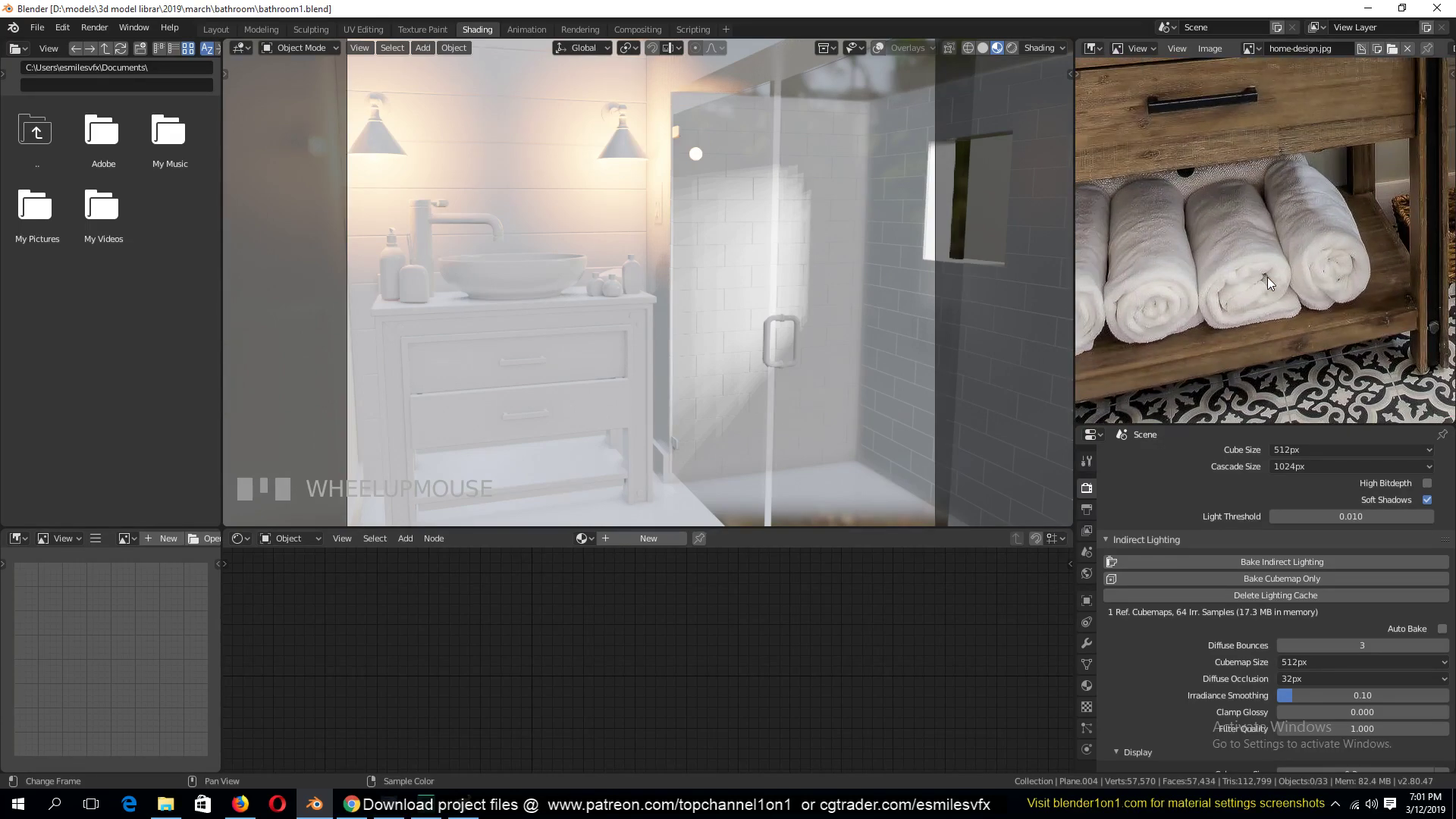
pyautogui.scroll(-2, 1267, 276)
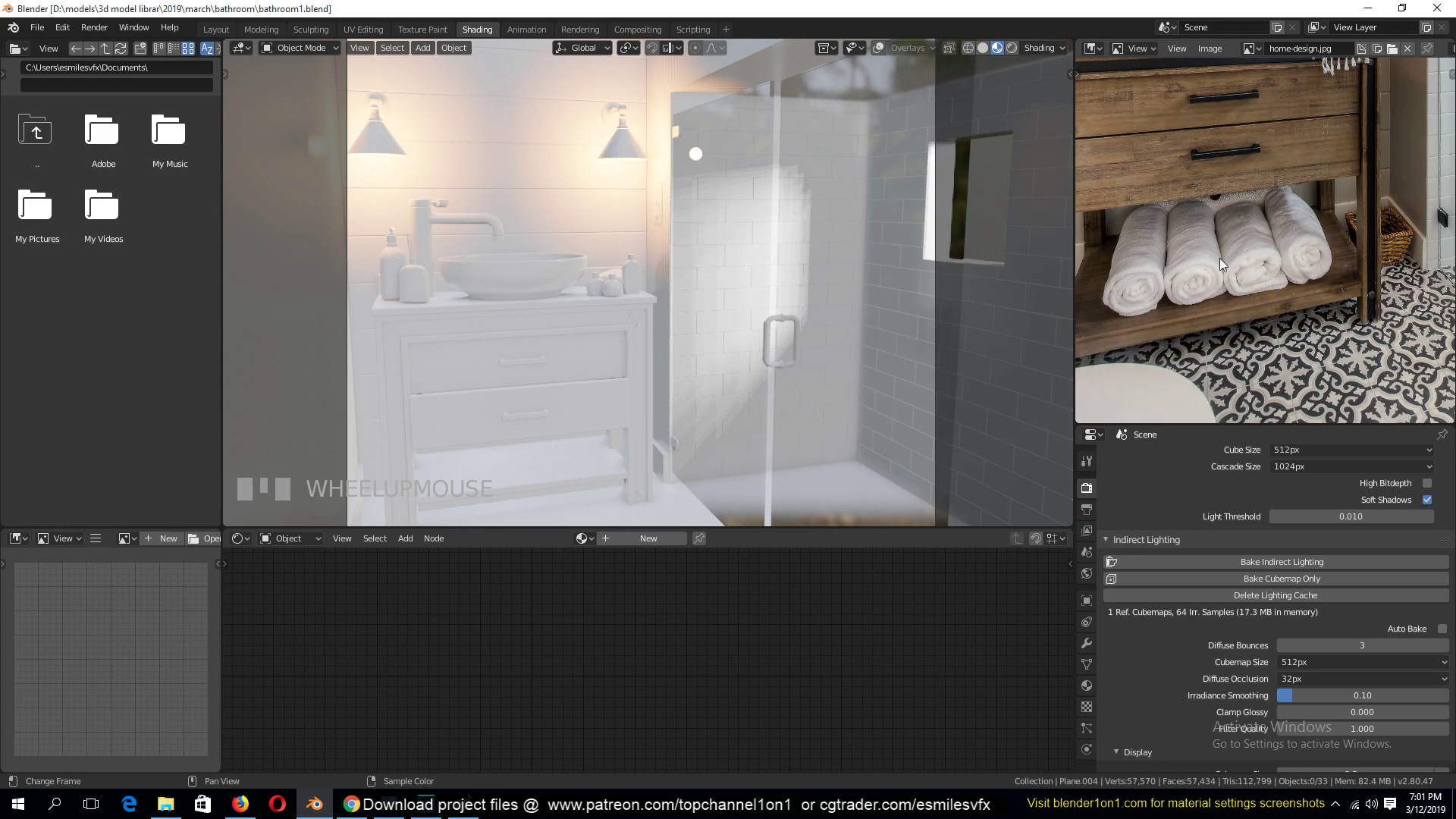